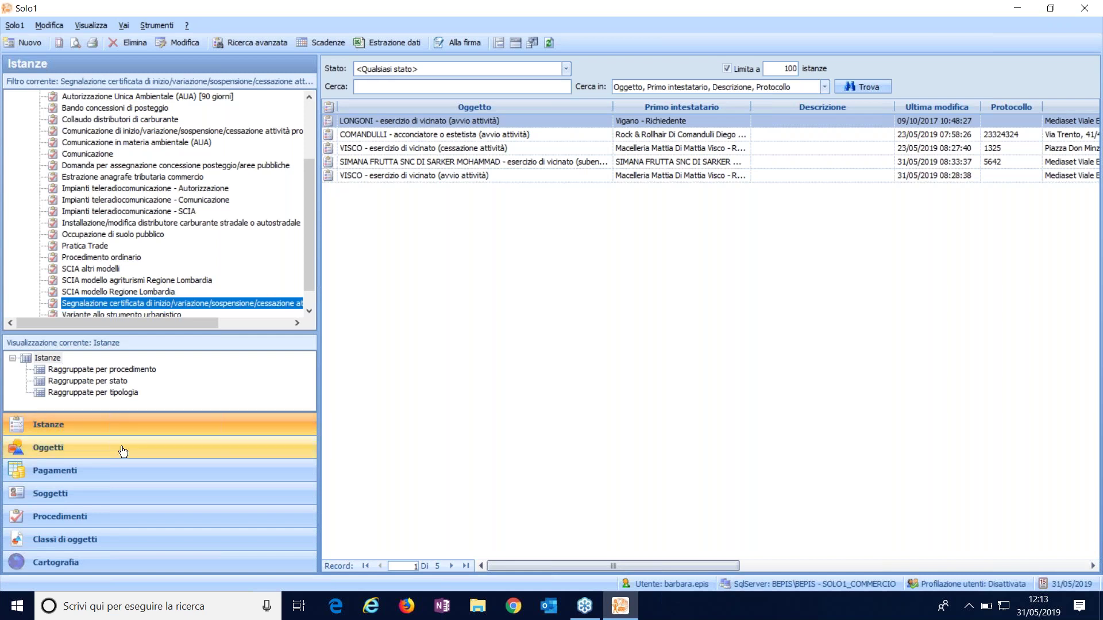
# Look over the registered production units, then open the "acconciatore o estetista (avvio attività)" case from the Istanze list
pyautogui.click(123, 451)
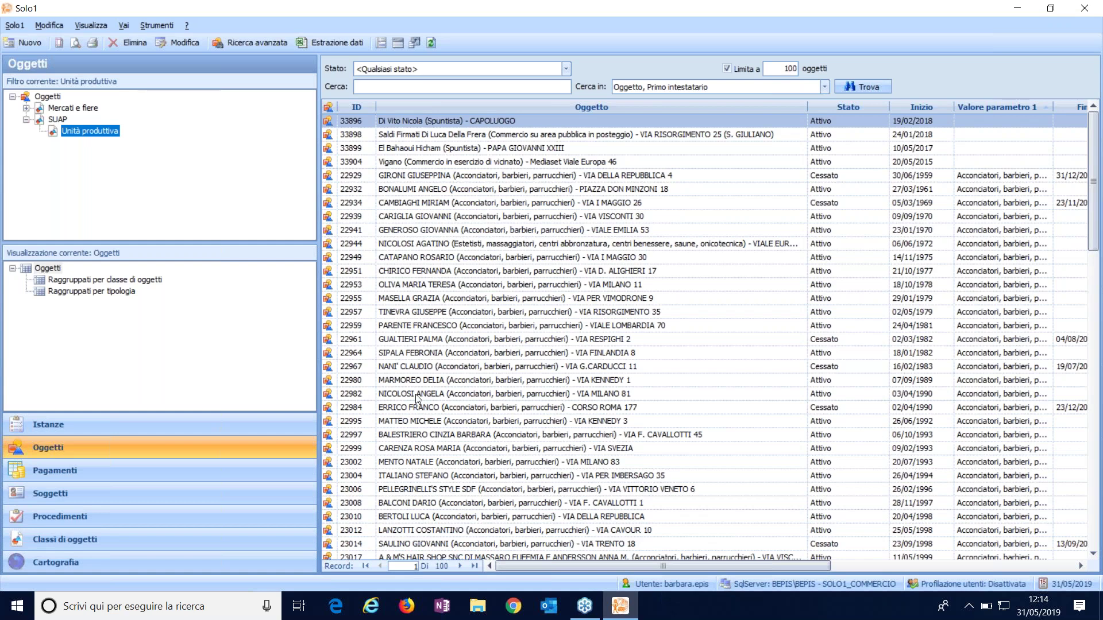
pyautogui.click(213, 430)
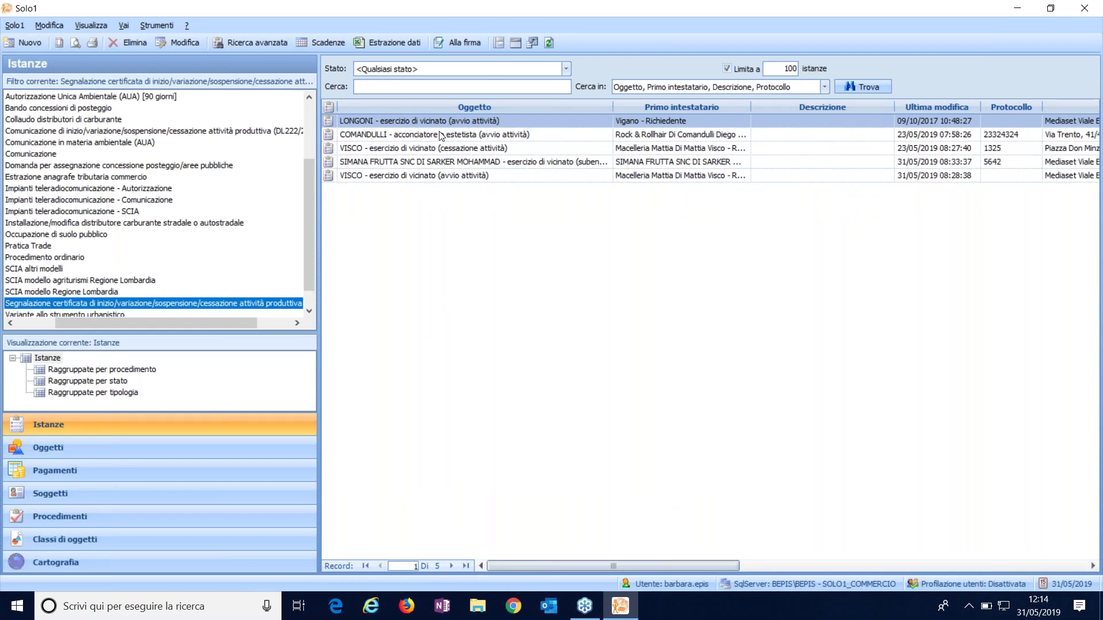
pyautogui.click(466, 135)
pyautogui.doubleClick(490, 135)
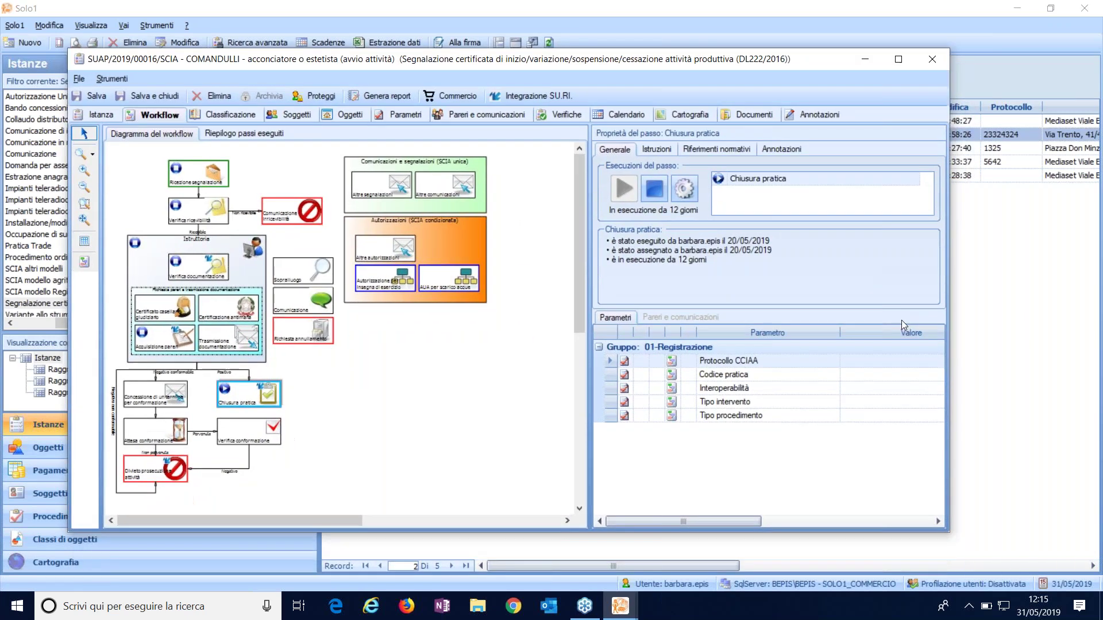
# Examine the Chiusura pratica step in the workflow diagram and read its instructions about updating the unità produttiva
pyautogui.click(84, 170)
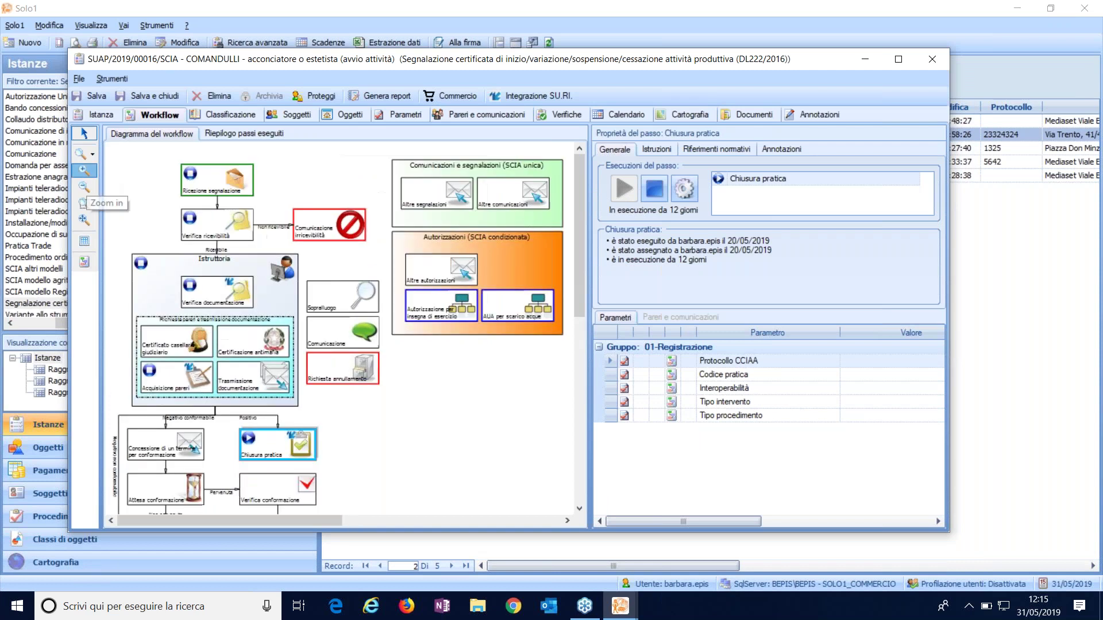
pyautogui.click(84, 170)
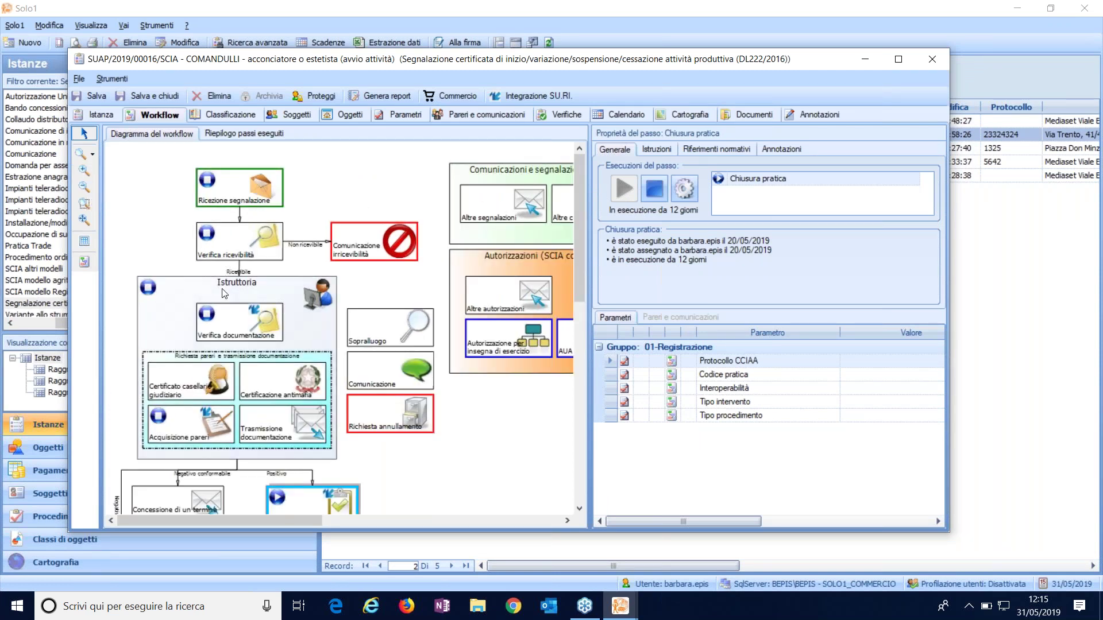
pyautogui.moveTo(577, 220); pyautogui.dragTo(581, 311)
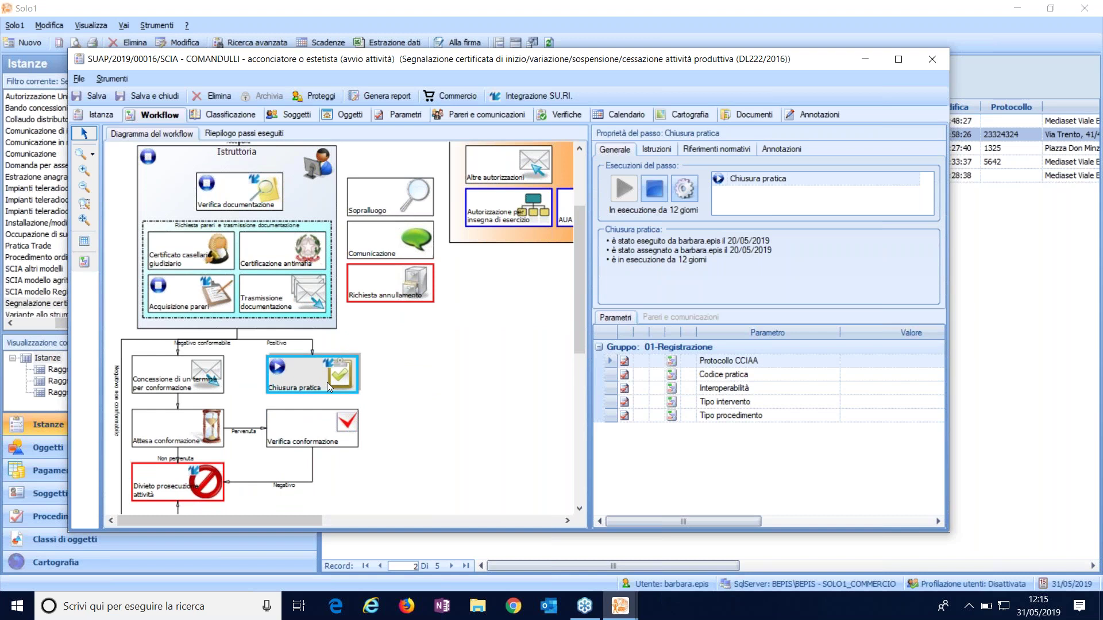
pyautogui.click(658, 151)
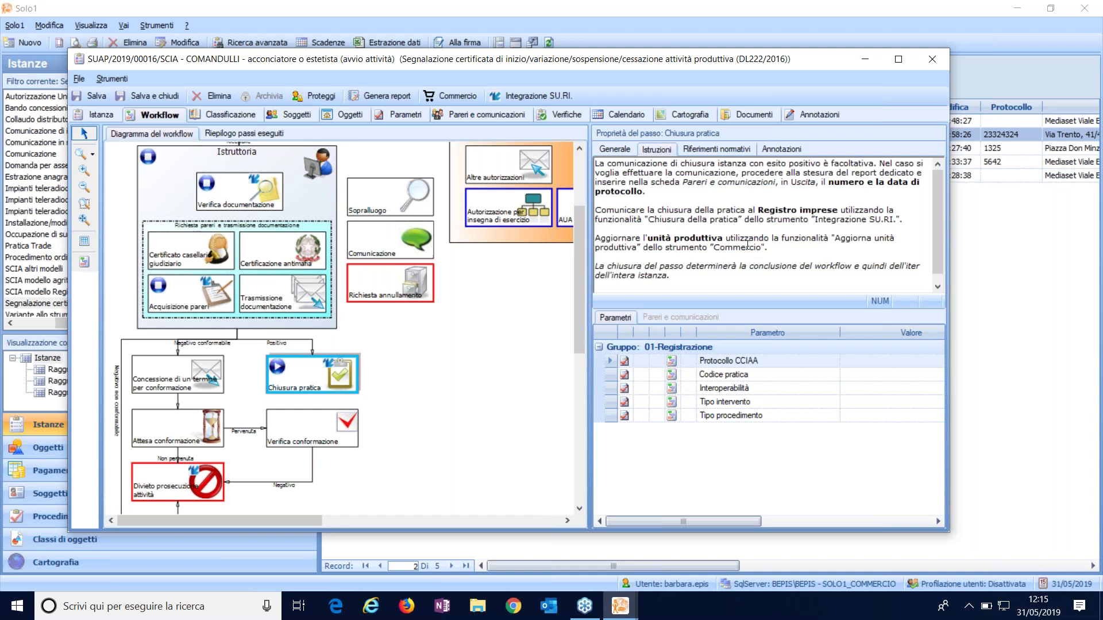
pyautogui.moveTo(596, 238); pyautogui.dragTo(770, 248)
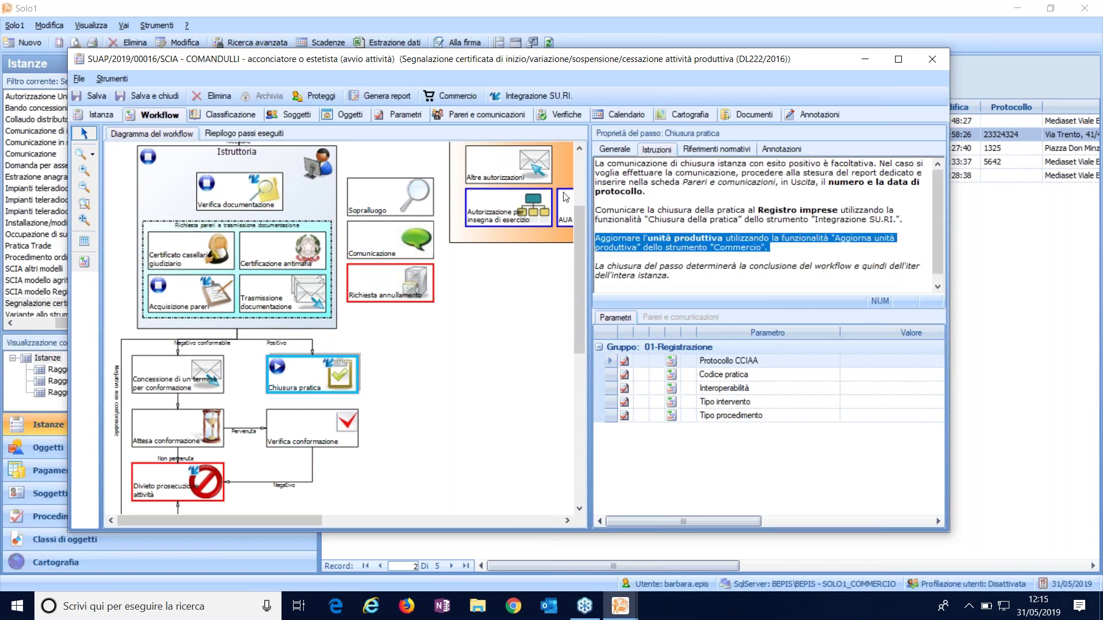
# Run Aggiorna unità produttiva for the case and confirm creating a new production unit for the applicant company
pyautogui.click(455, 96)
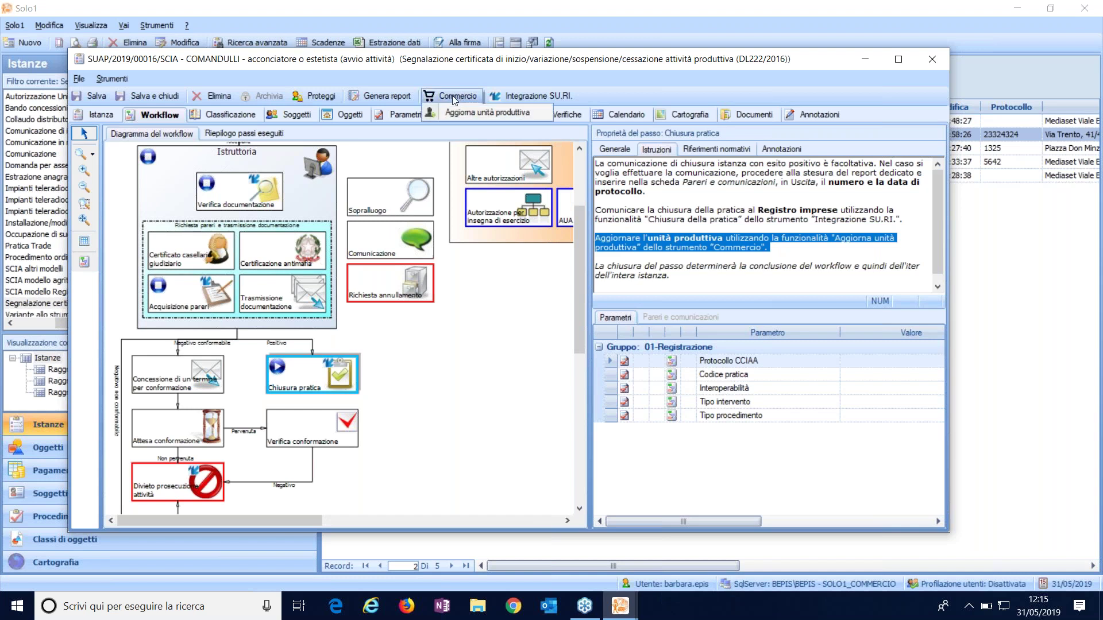
pyautogui.click(506, 64)
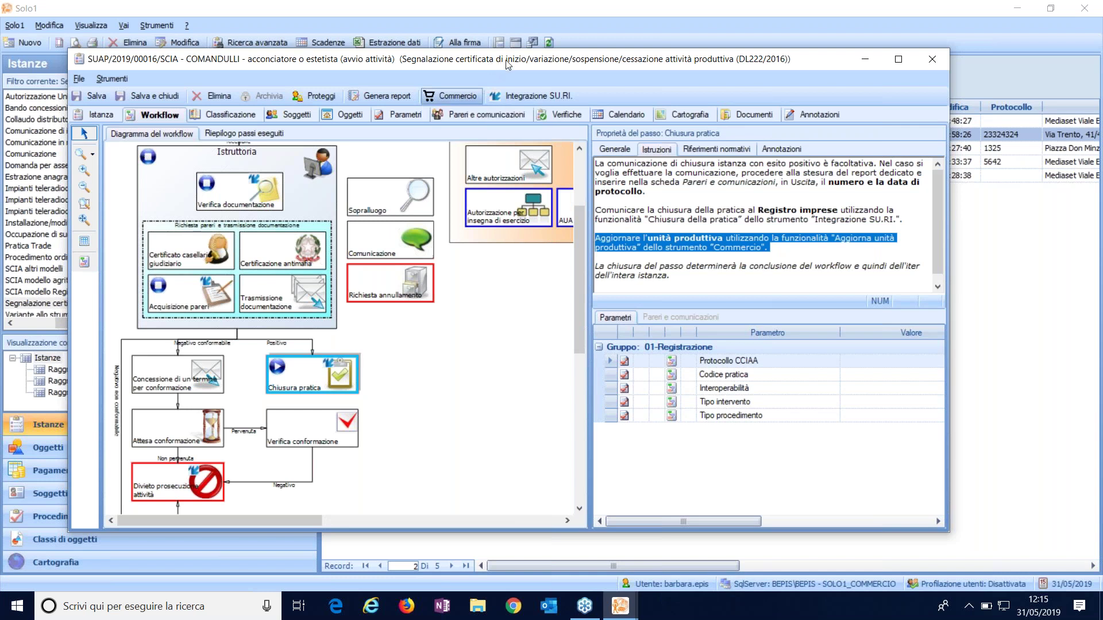
pyautogui.moveTo(507, 65); pyautogui.dragTo(501, 68)
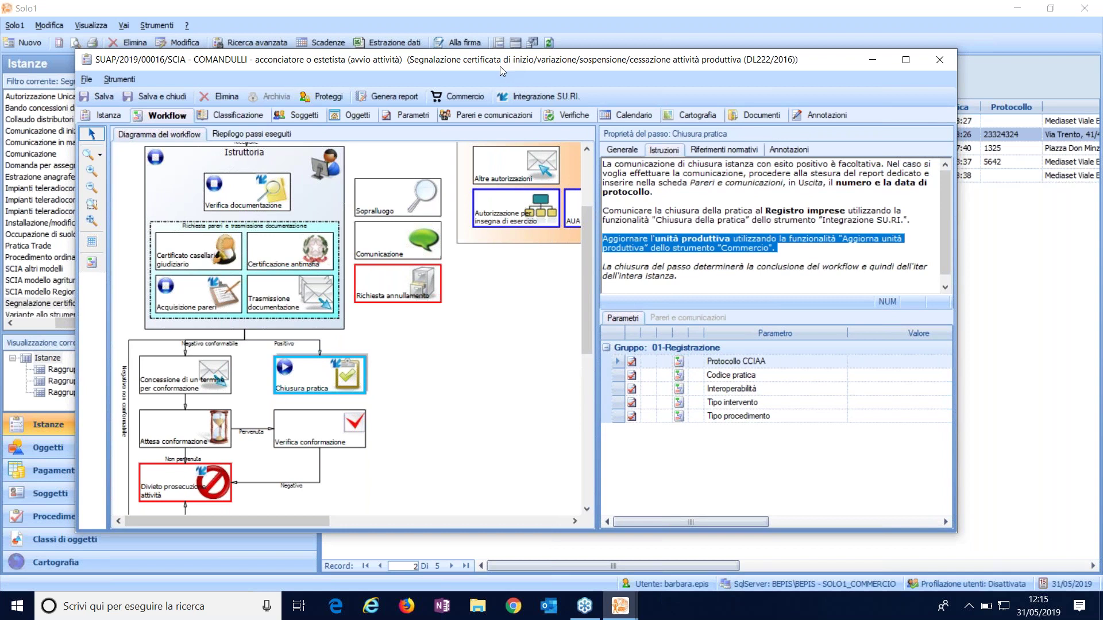
pyautogui.click(473, 96)
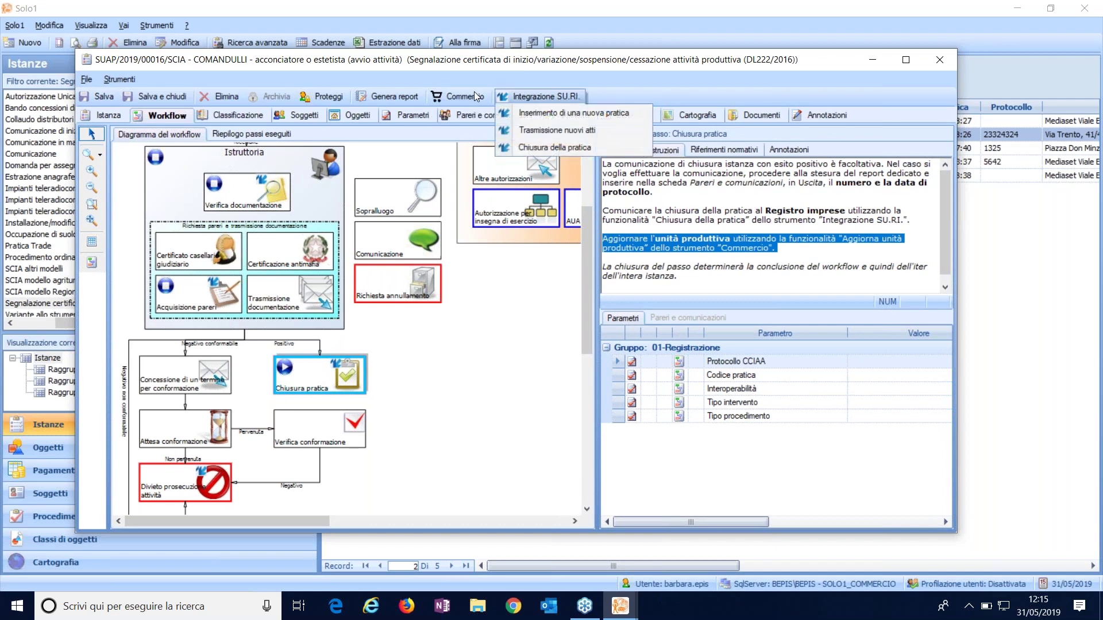
pyautogui.click(484, 115)
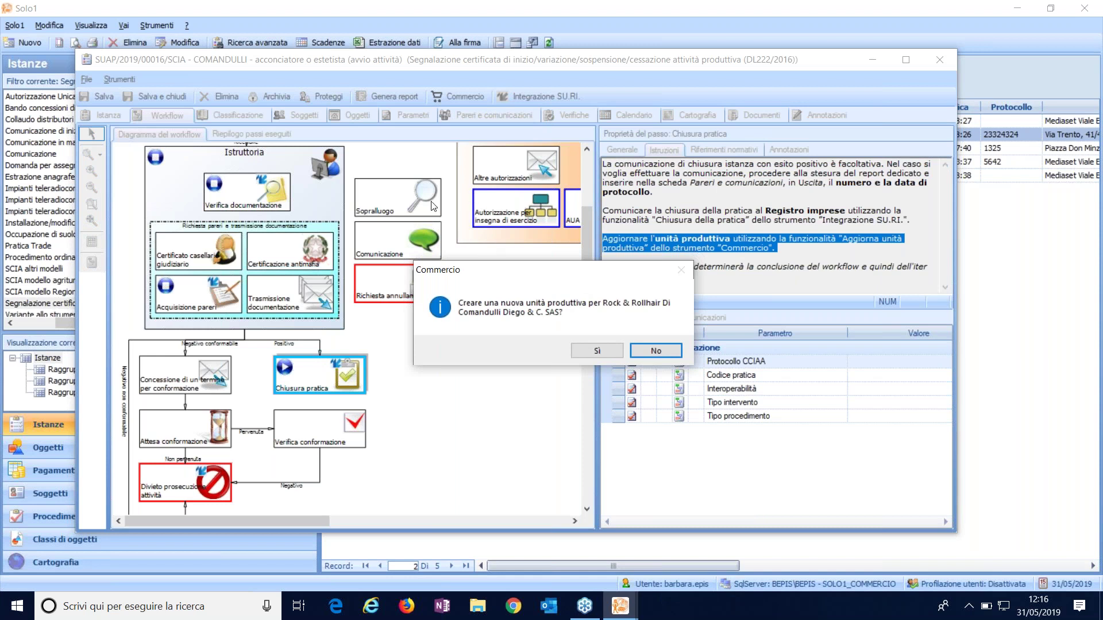
pyautogui.click(597, 350)
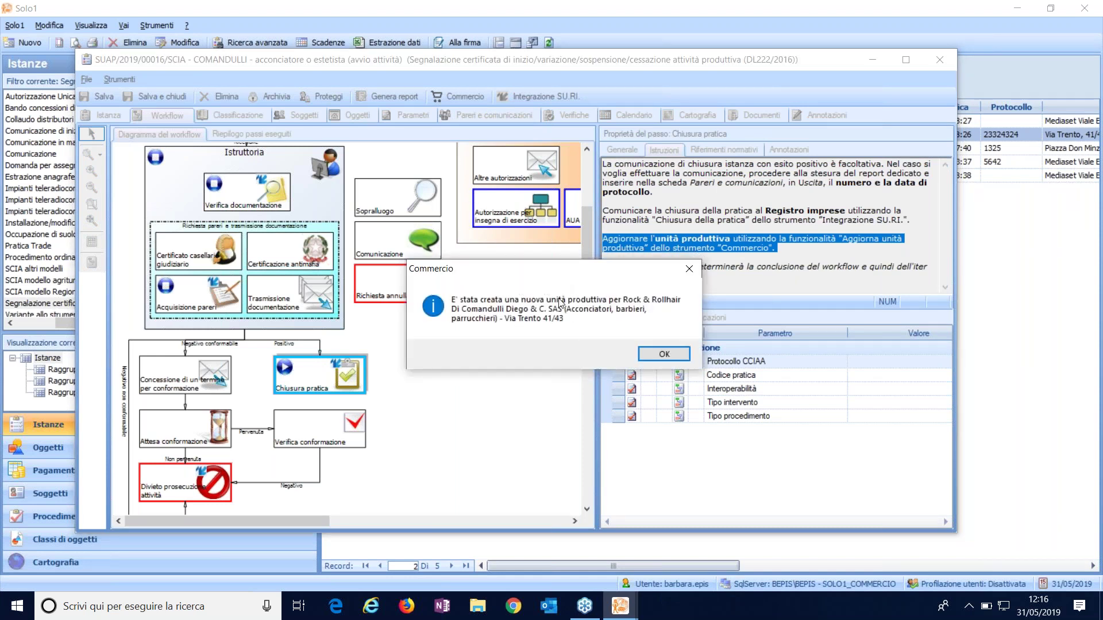
pyautogui.click(663, 353)
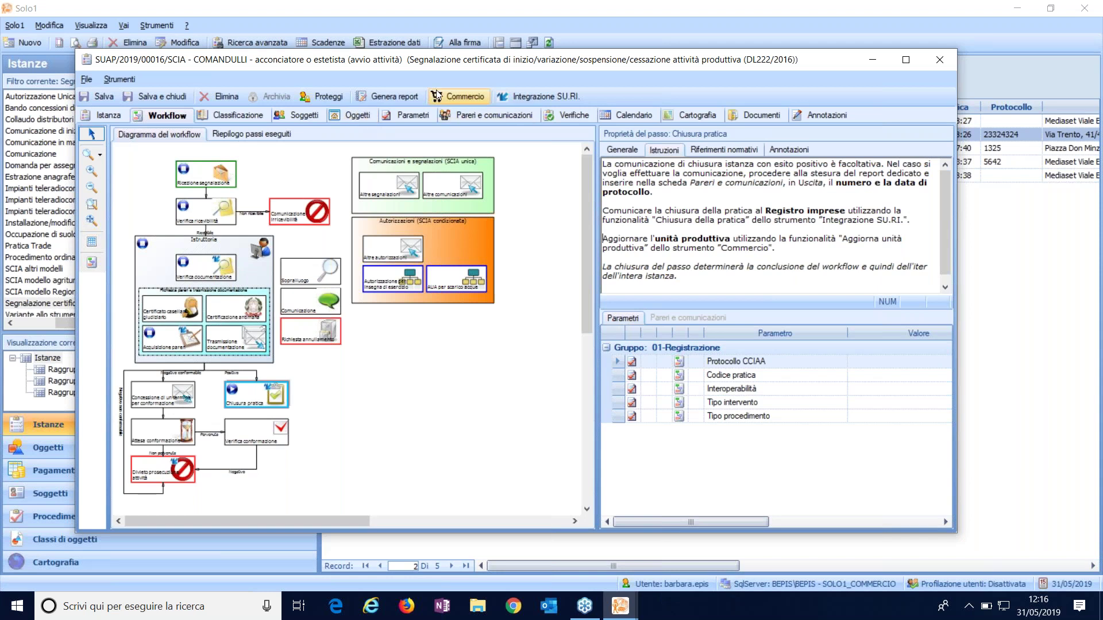
# Open the record of the production unit listed among the case's linked objects
pyautogui.click(364, 114)
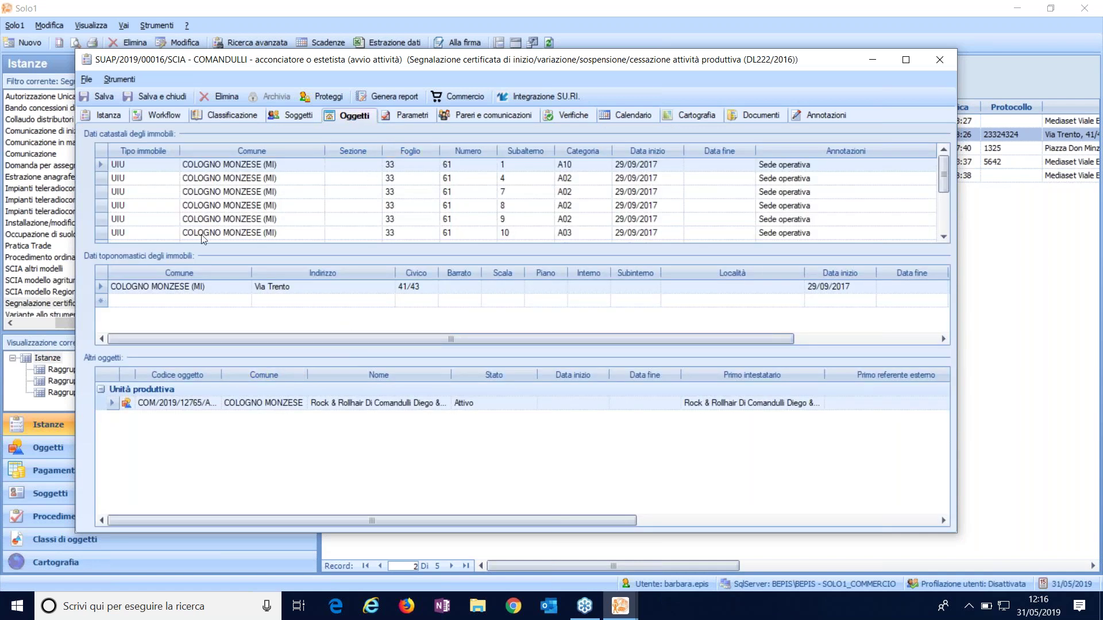
pyautogui.click(163, 407)
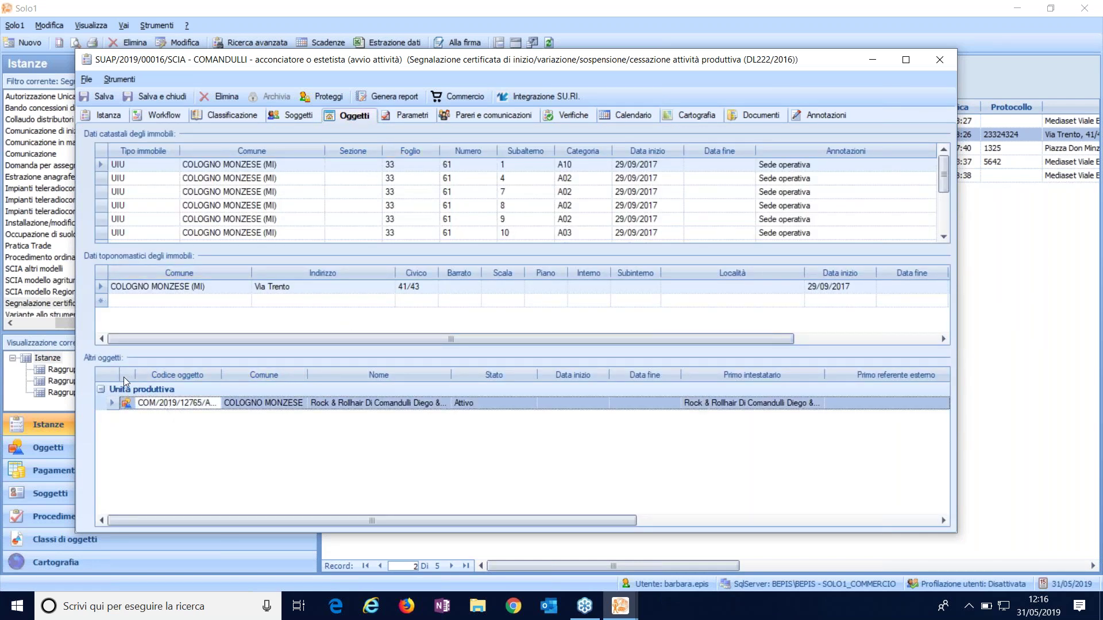
pyautogui.doubleClick(230, 406)
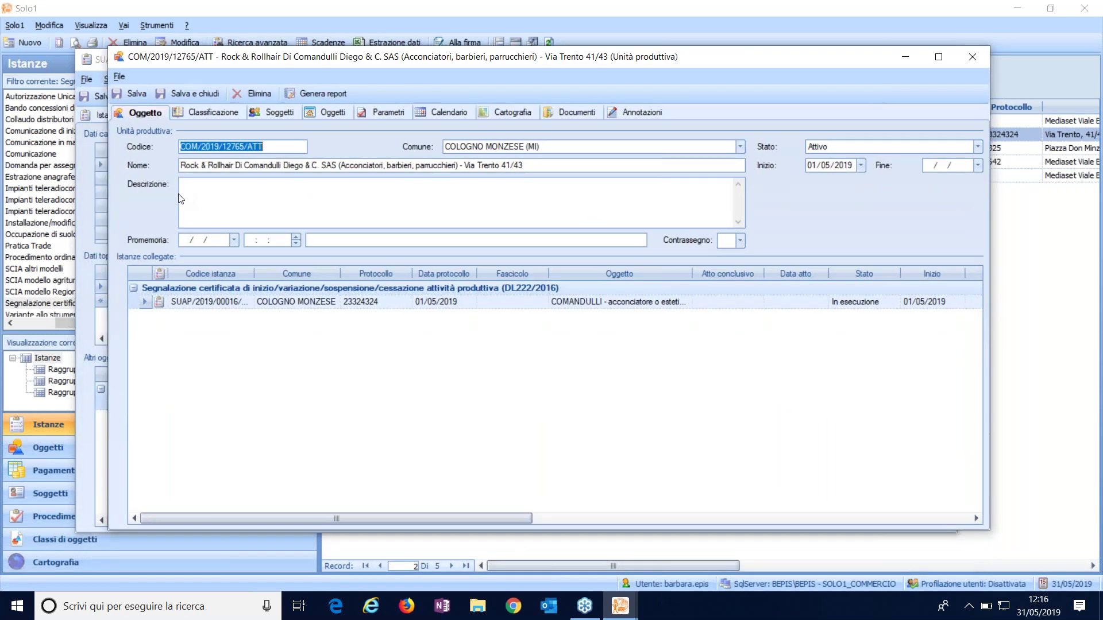
# Examine the company name, activity type and address portions of the production unit's name
pyautogui.moveTo(569, 164); pyautogui.dragTo(175, 166)
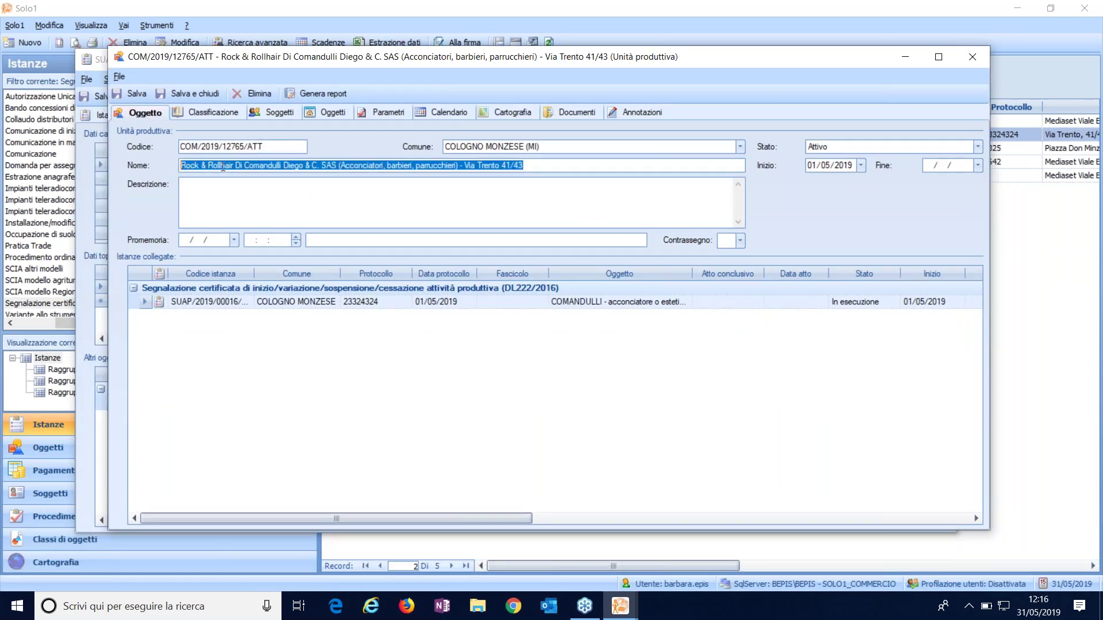
pyautogui.click(317, 167)
pyautogui.moveTo(340, 166); pyautogui.dragTo(181, 166)
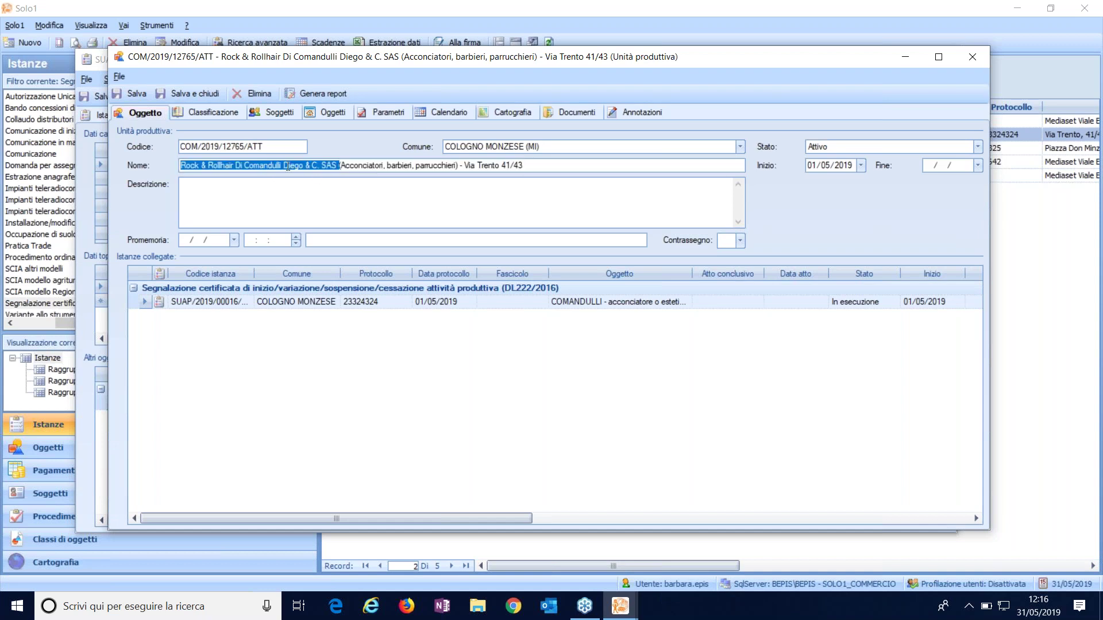
pyautogui.moveTo(355, 166); pyautogui.dragTo(448, 168)
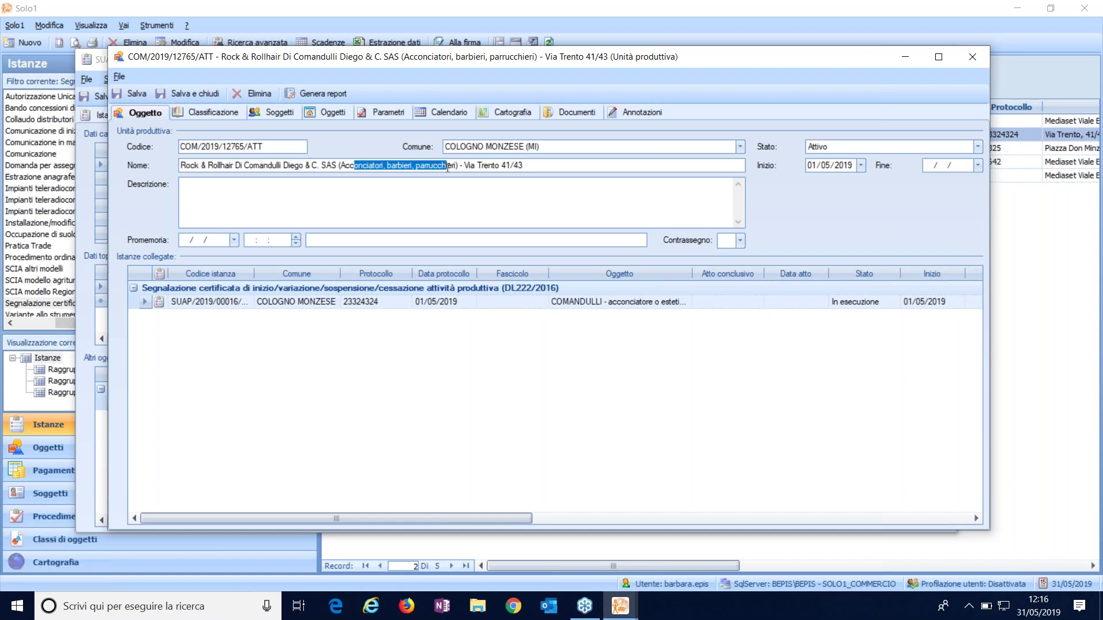
pyautogui.moveTo(520, 167); pyautogui.dragTo(464, 168)
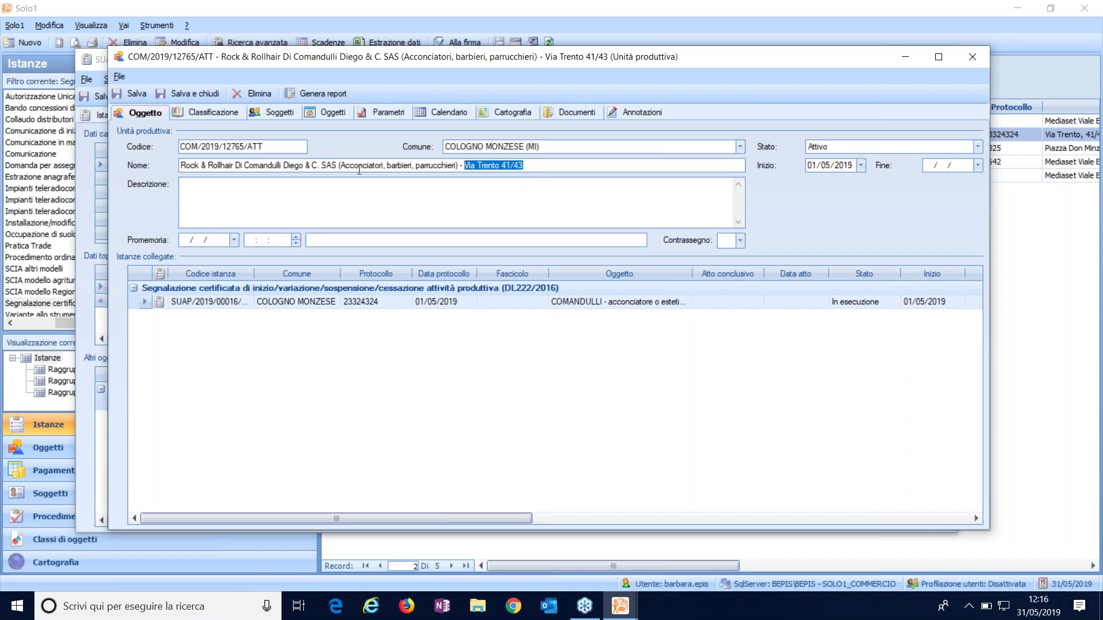
pyautogui.moveTo(338, 165); pyautogui.dragTo(180, 165)
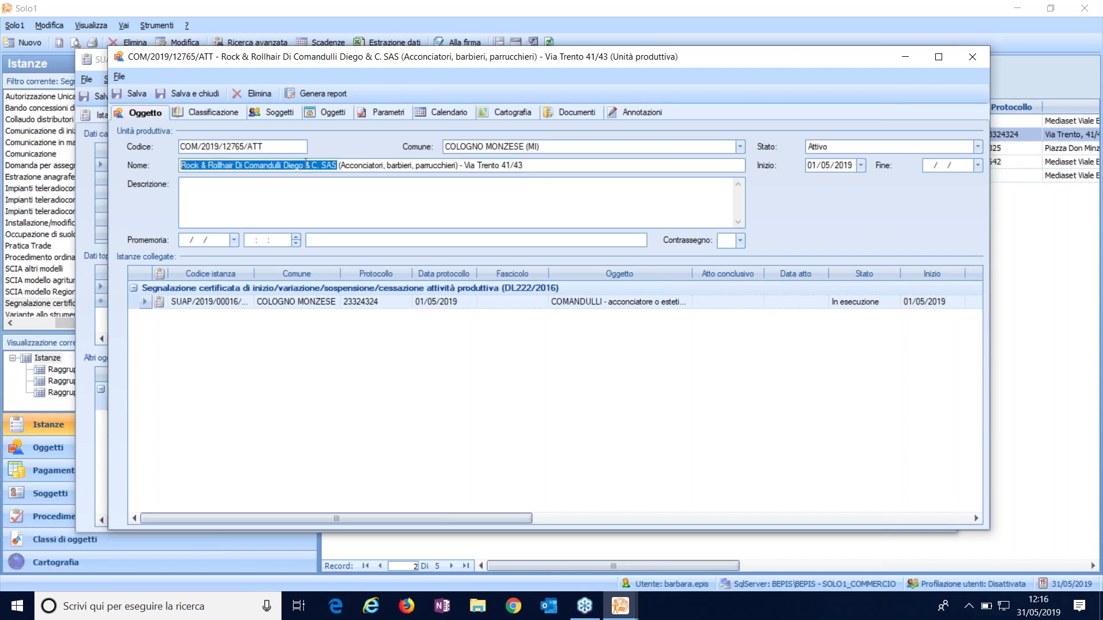
pyautogui.moveTo(339, 164); pyautogui.dragTo(465, 168)
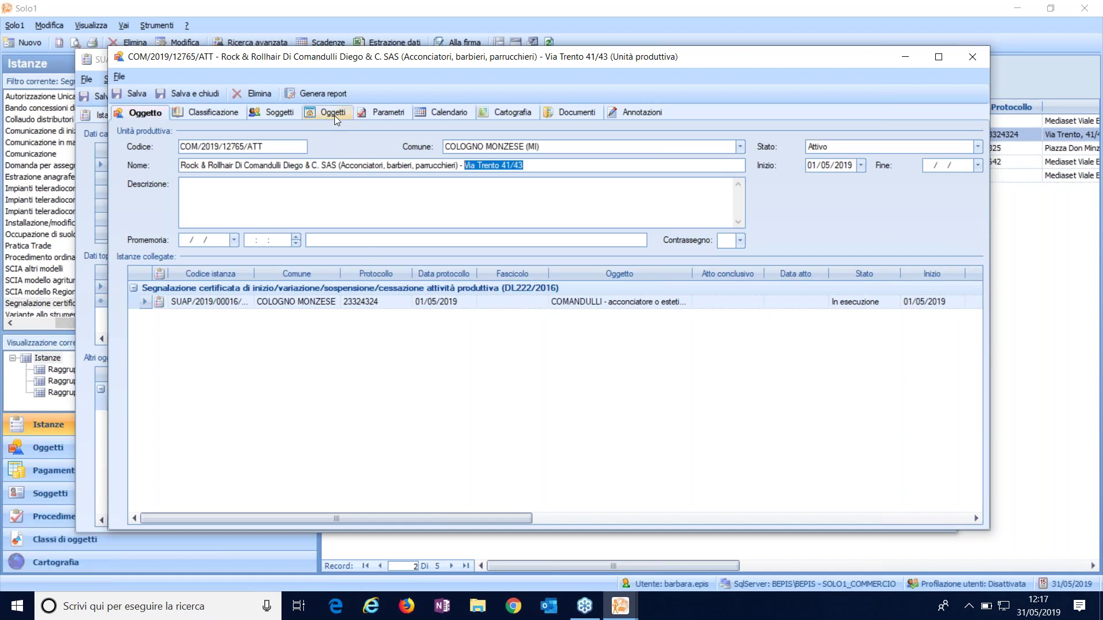
# Review the production unit's subjects, property data and full list of parameters
pyautogui.click(278, 112)
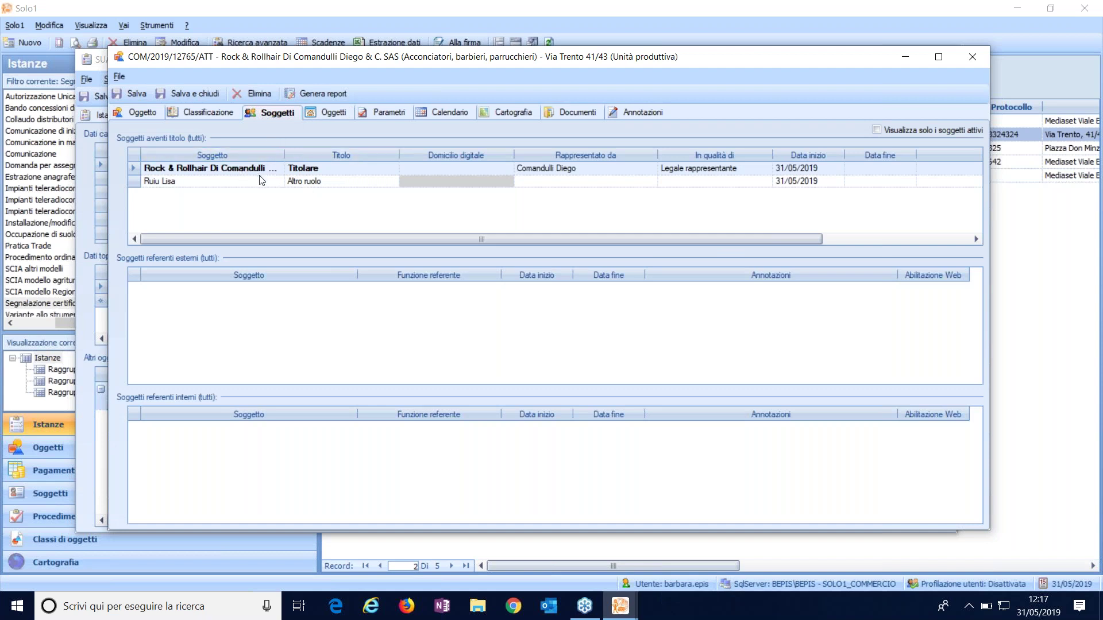
pyautogui.moveTo(409, 62); pyautogui.dragTo(420, 51)
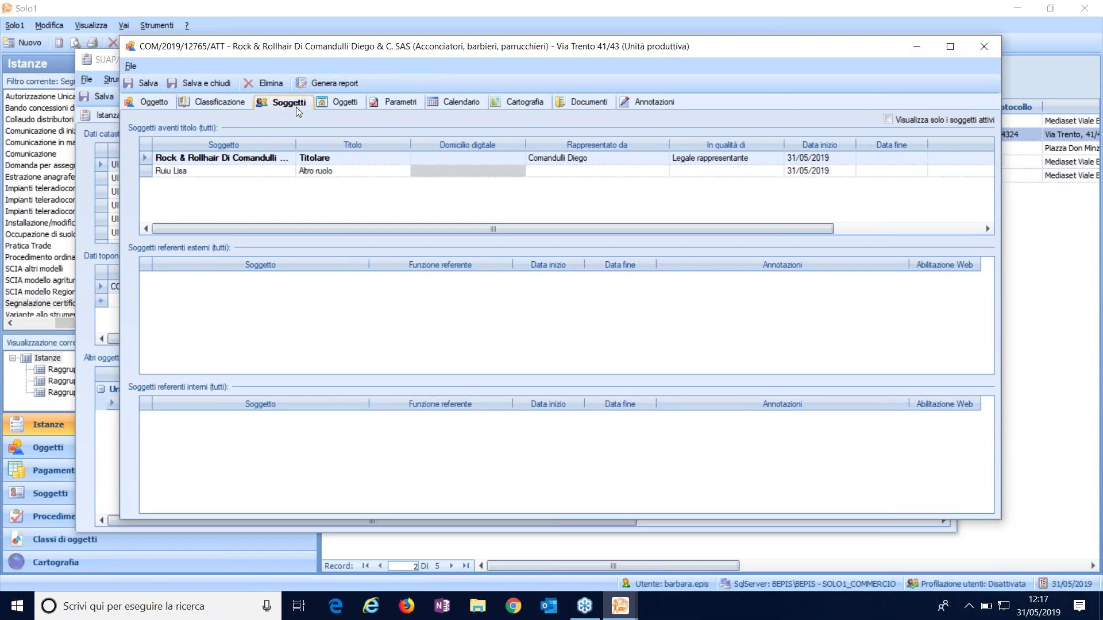
pyautogui.click(339, 105)
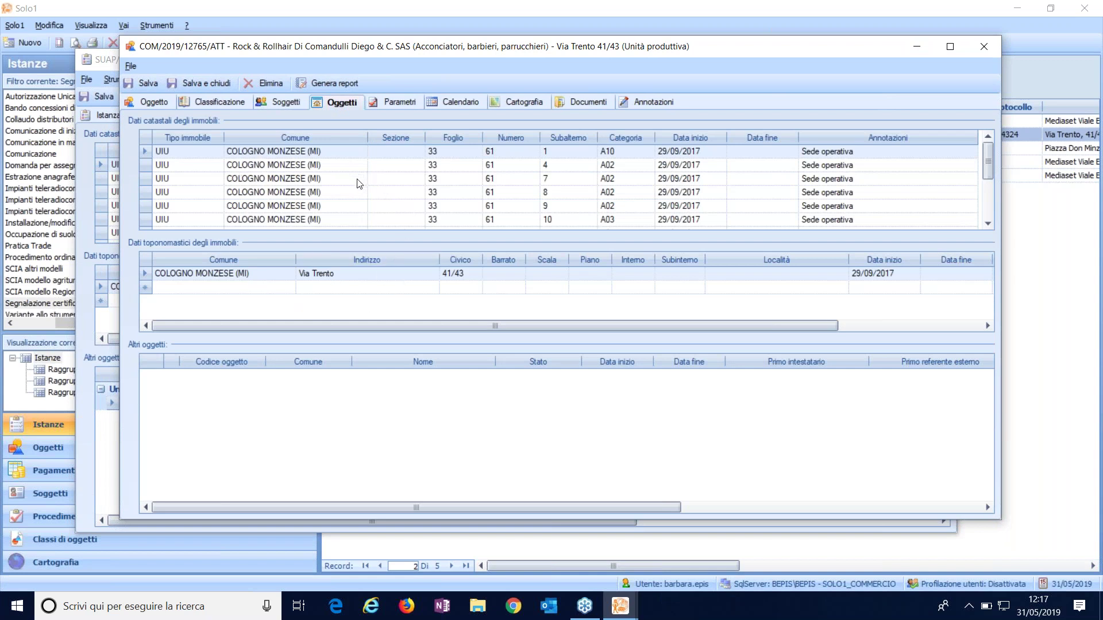
pyautogui.click(399, 107)
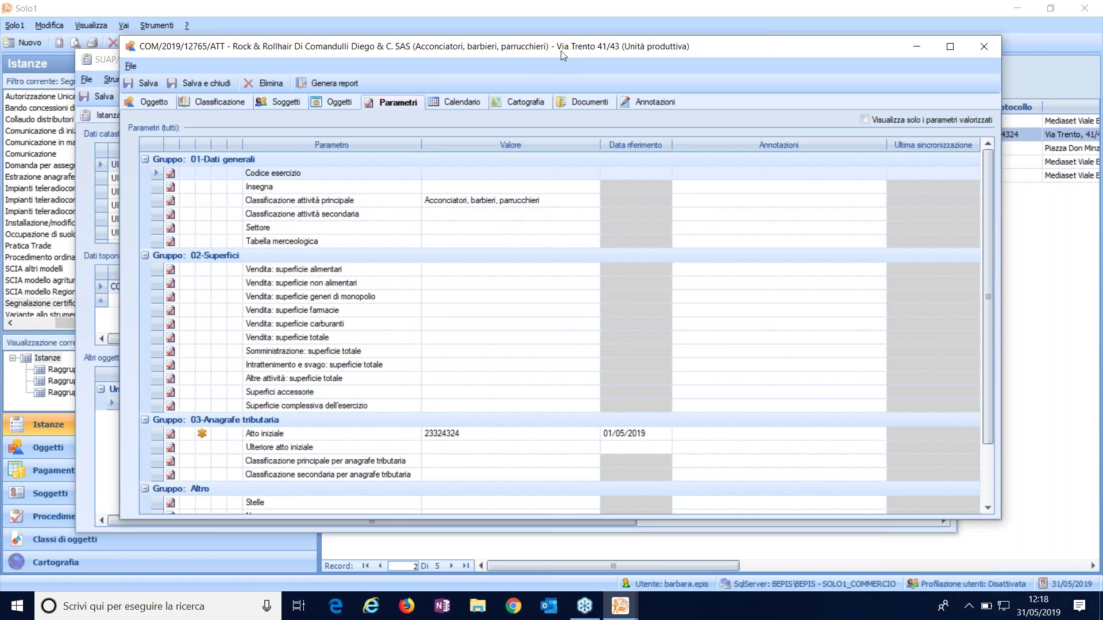
pyautogui.moveTo(563, 50); pyautogui.dragTo(590, 49)
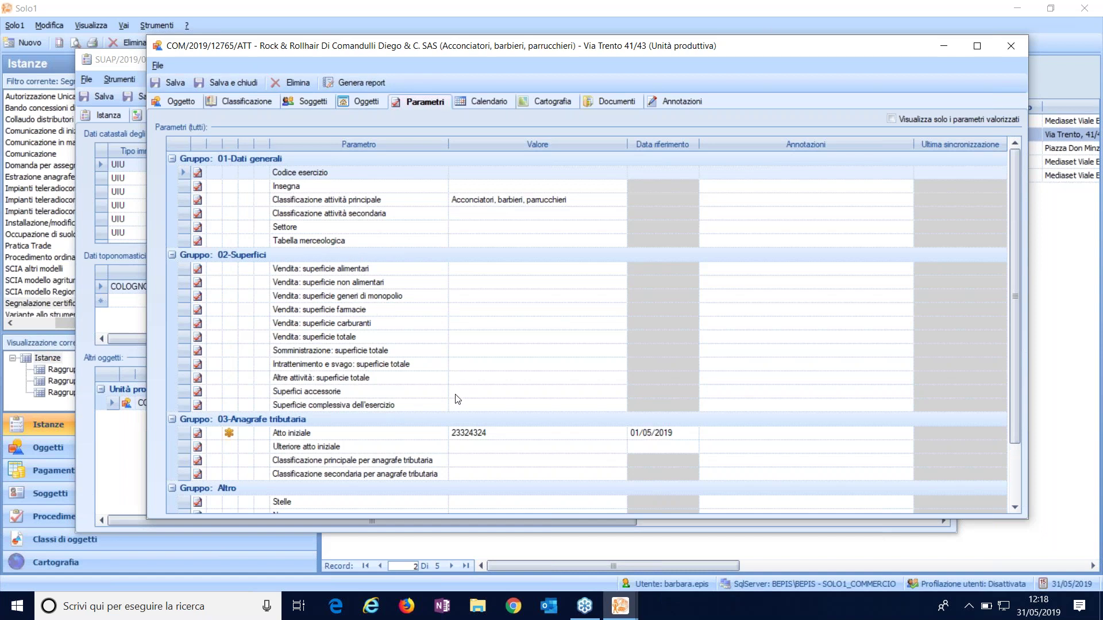
pyautogui.scroll(-2, 458, 399)
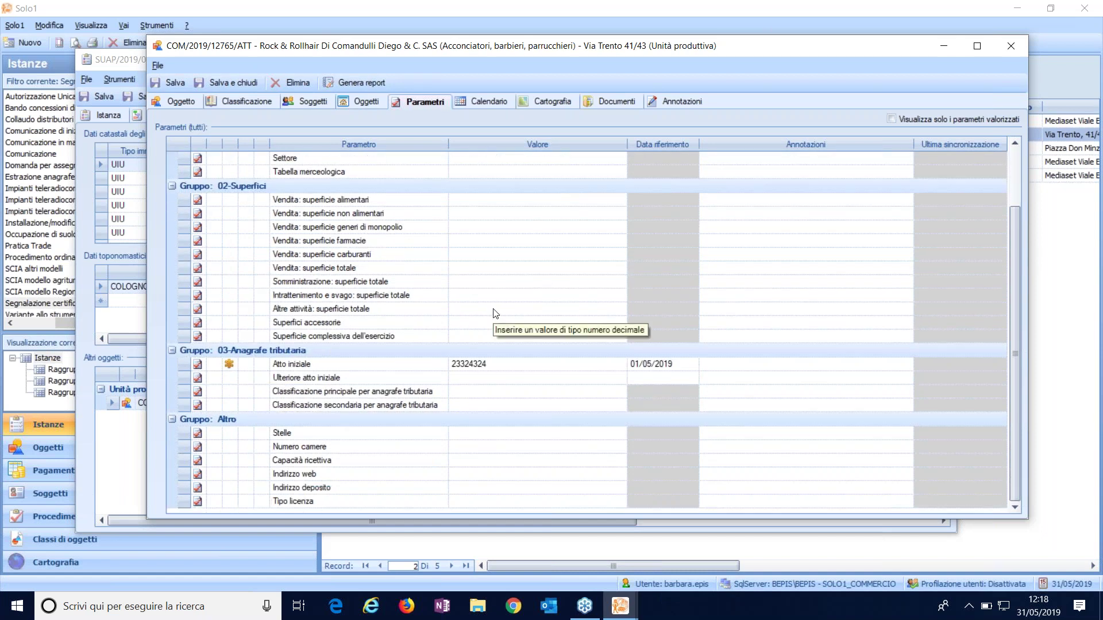
pyautogui.scroll(2, 500, 294)
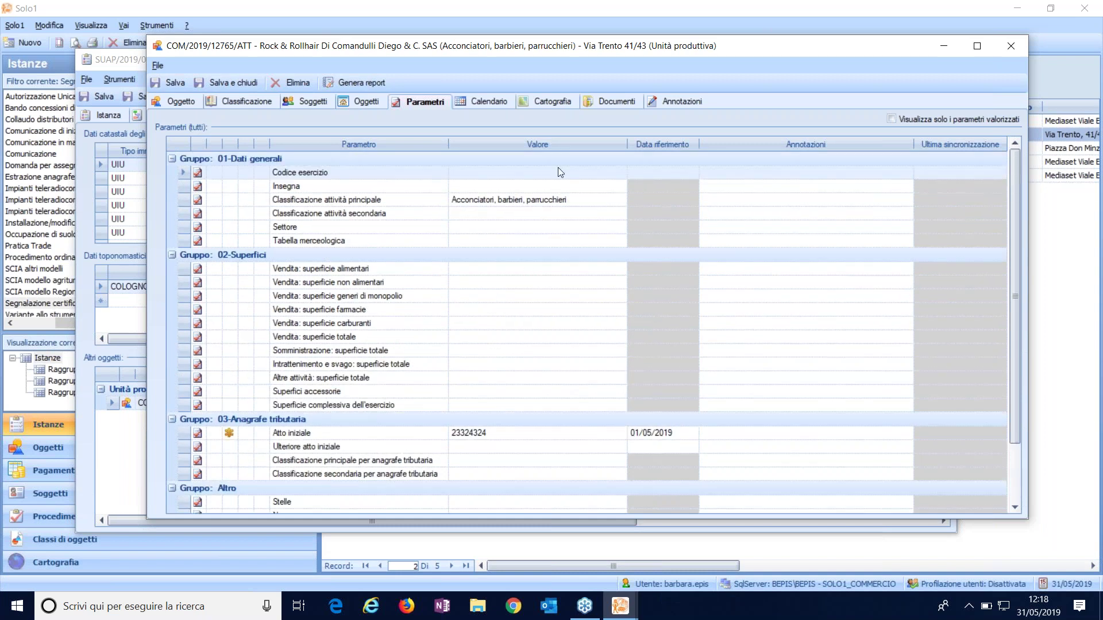
# Place the production unit's point on the SOLO1 cartography, on the building block along the diagonal road
pyautogui.click(542, 103)
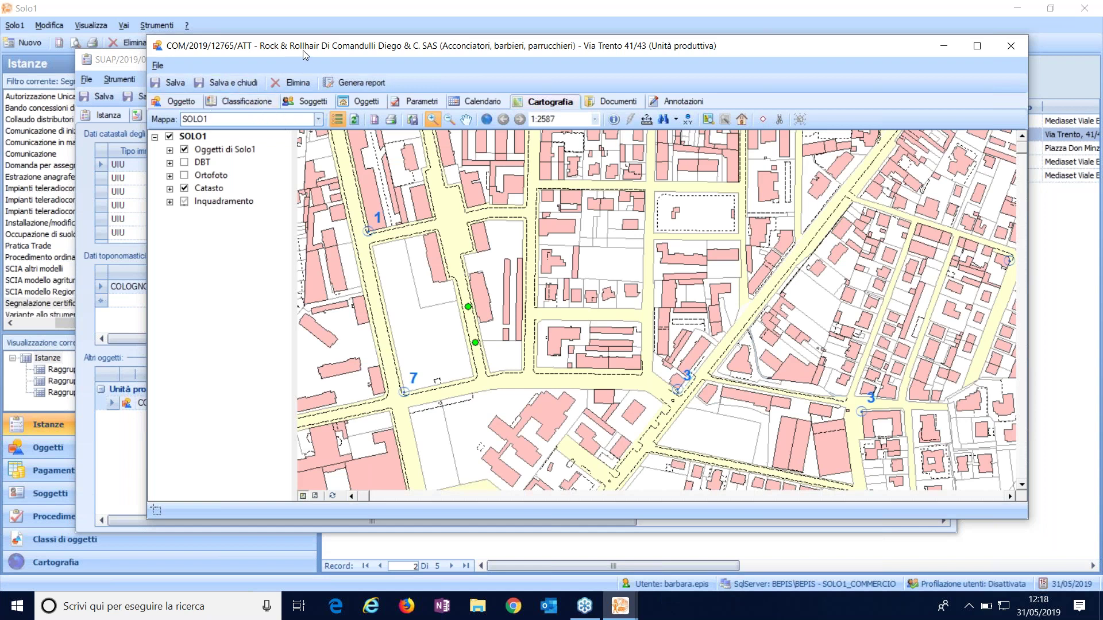
pyautogui.moveTo(311, 46); pyautogui.dragTo(314, 46)
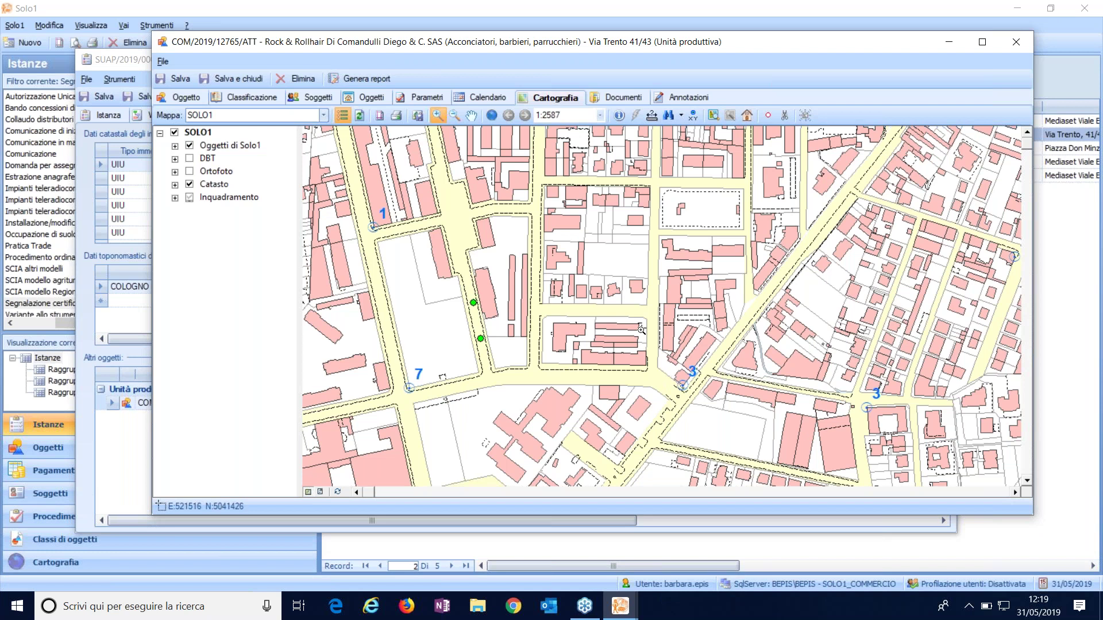
pyautogui.click(243, 147)
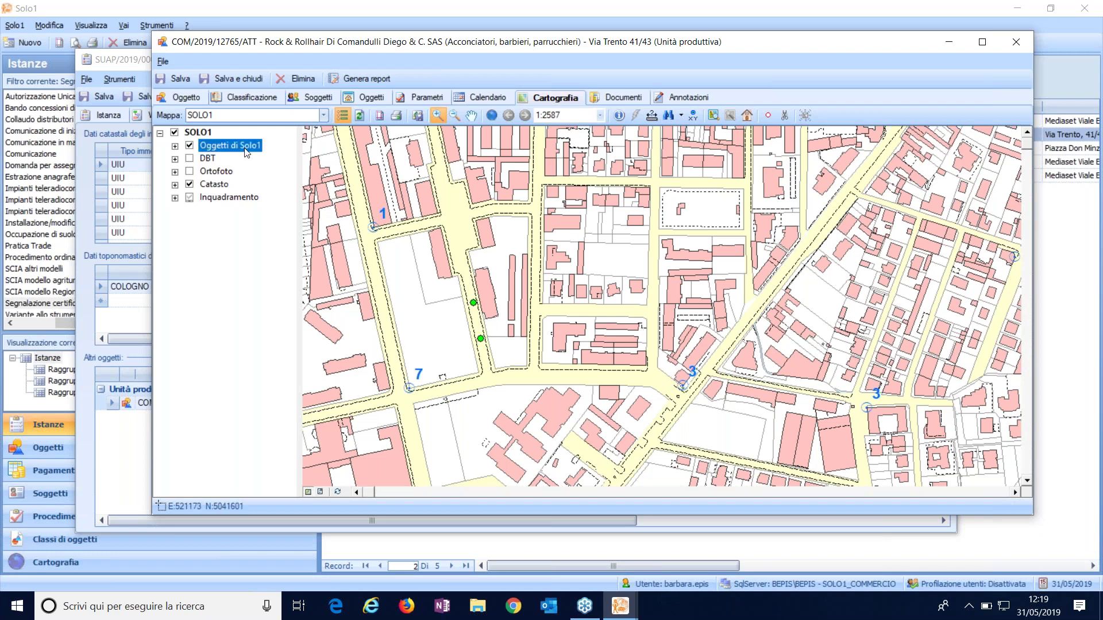
pyautogui.click(767, 115)
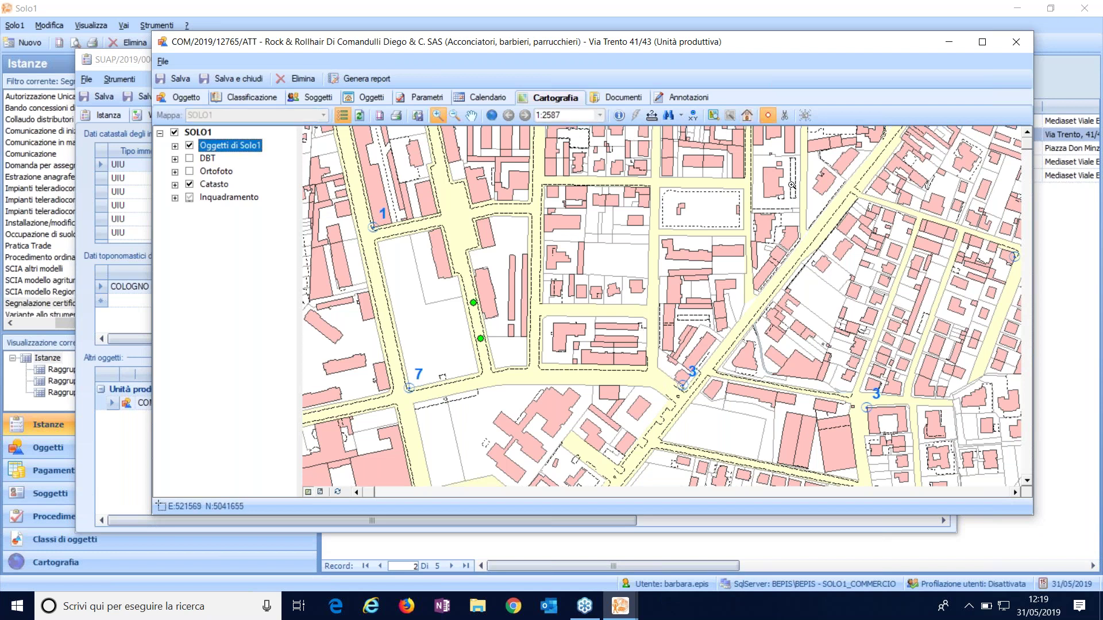
pyautogui.click(750, 279)
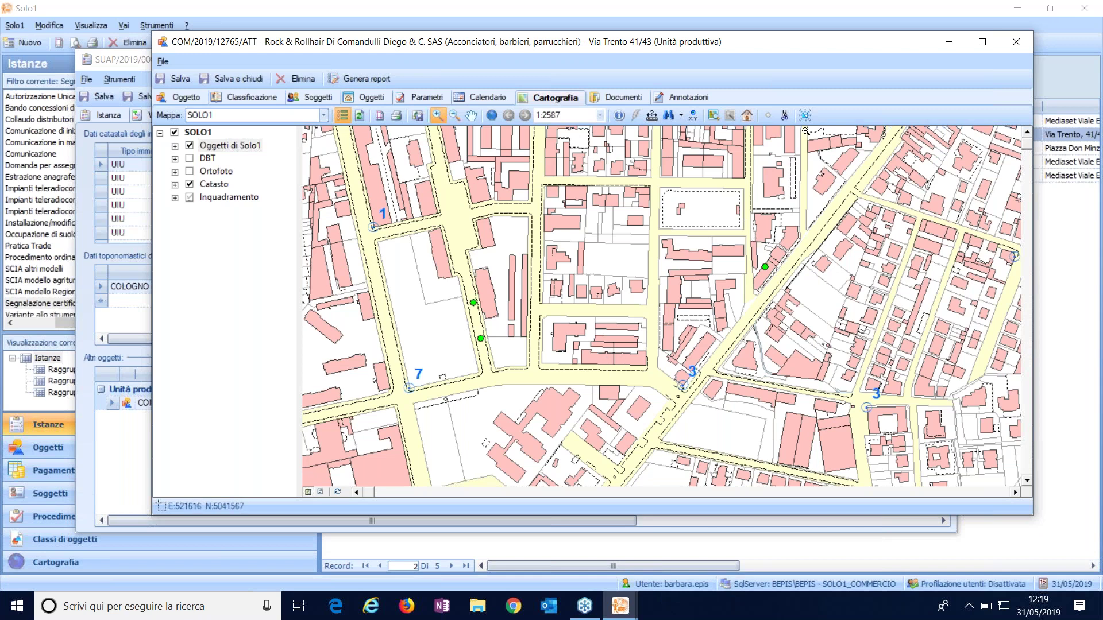
pyautogui.moveTo(760, 42); pyautogui.dragTo(760, 38)
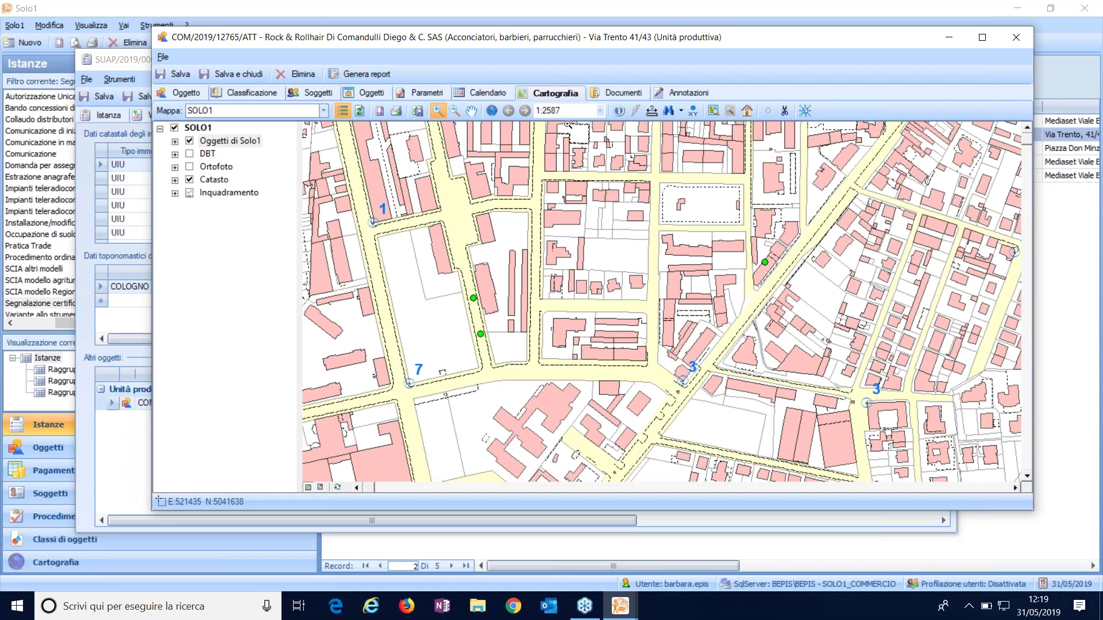
# Review the production unit's general data and linked cases, and close both the unit and its originating case
pyautogui.click(175, 95)
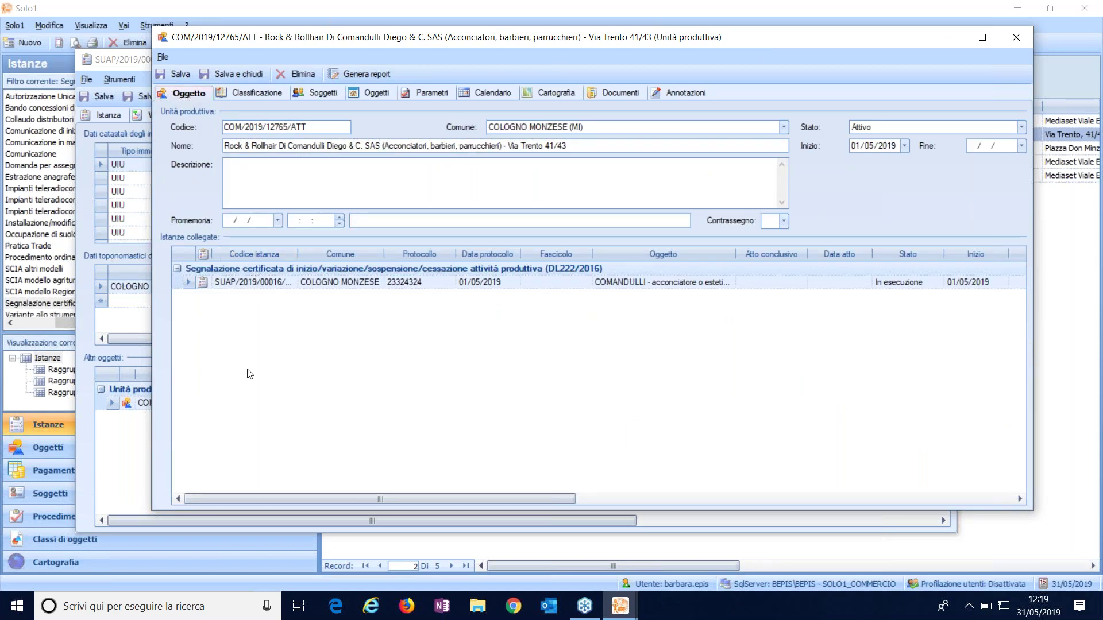
pyautogui.moveTo(420, 41); pyautogui.dragTo(425, 43)
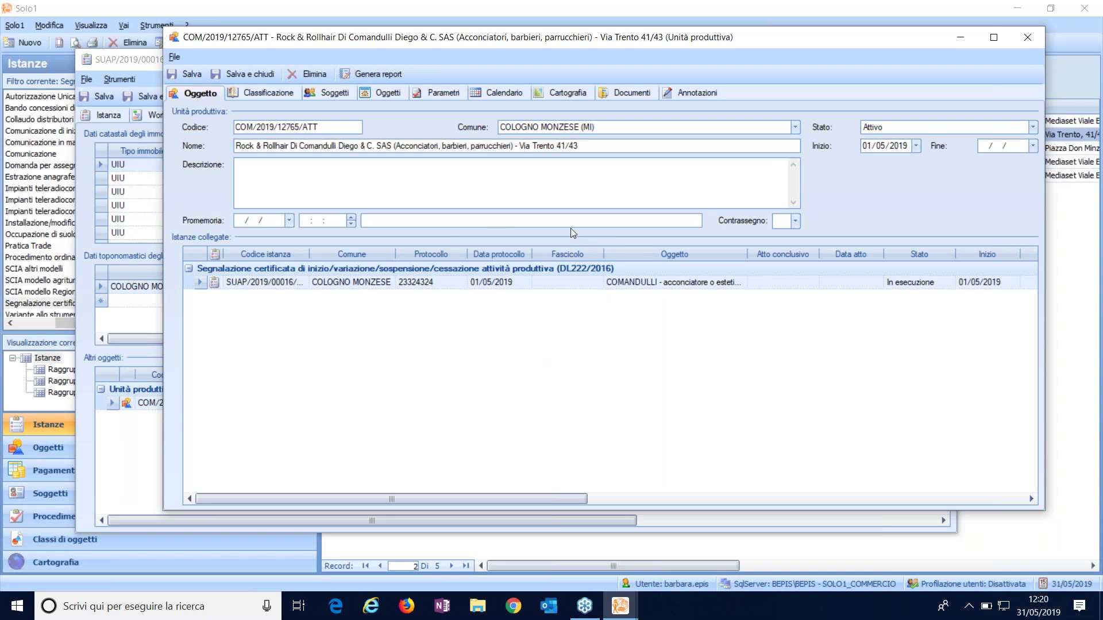
pyautogui.moveTo(618, 45); pyautogui.dragTo(624, 38)
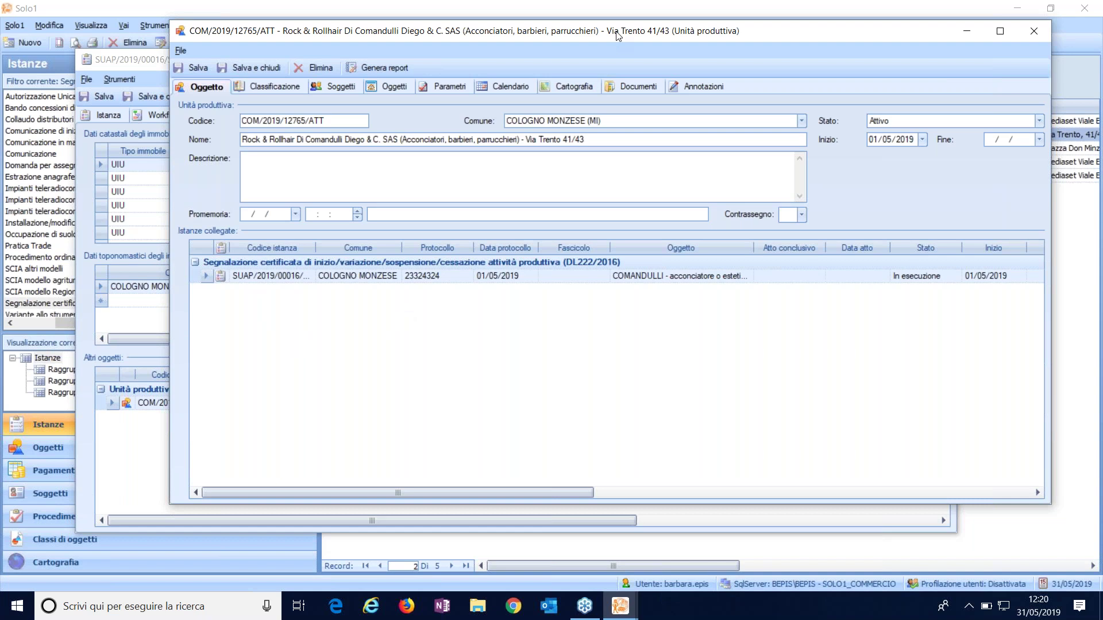
pyautogui.moveTo(618, 37); pyautogui.dragTo(619, 33)
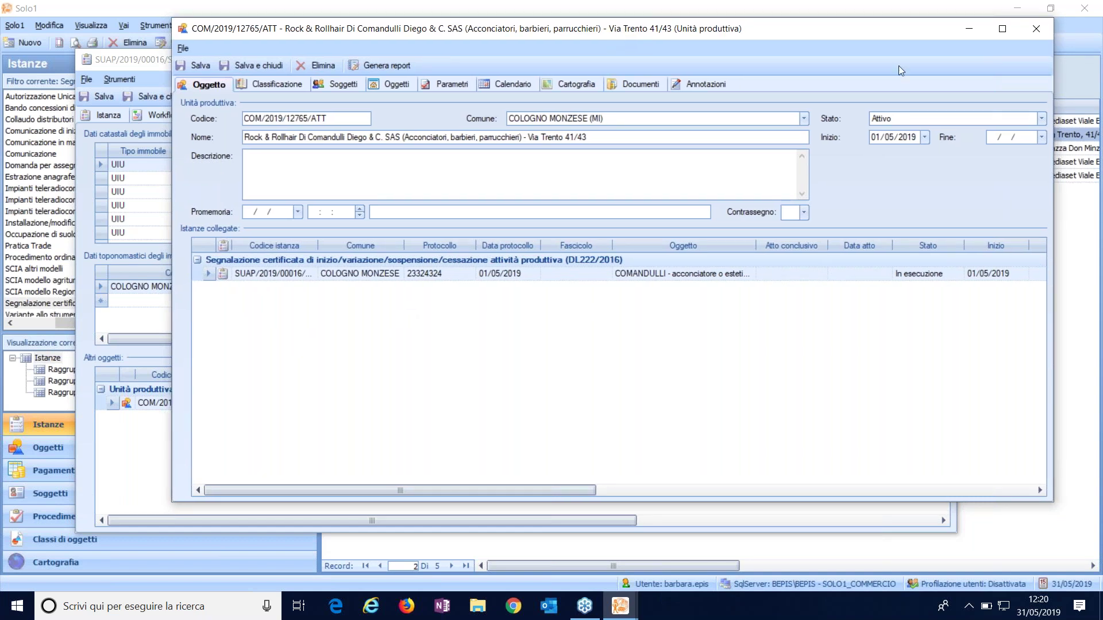
pyautogui.click(1038, 30)
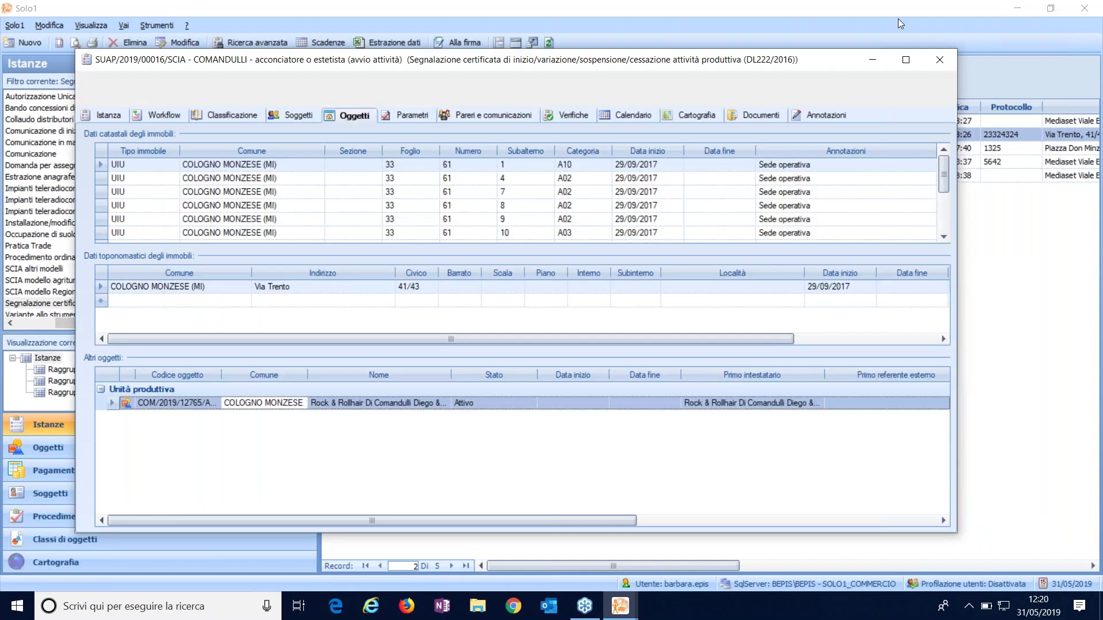
pyautogui.click(898, 18)
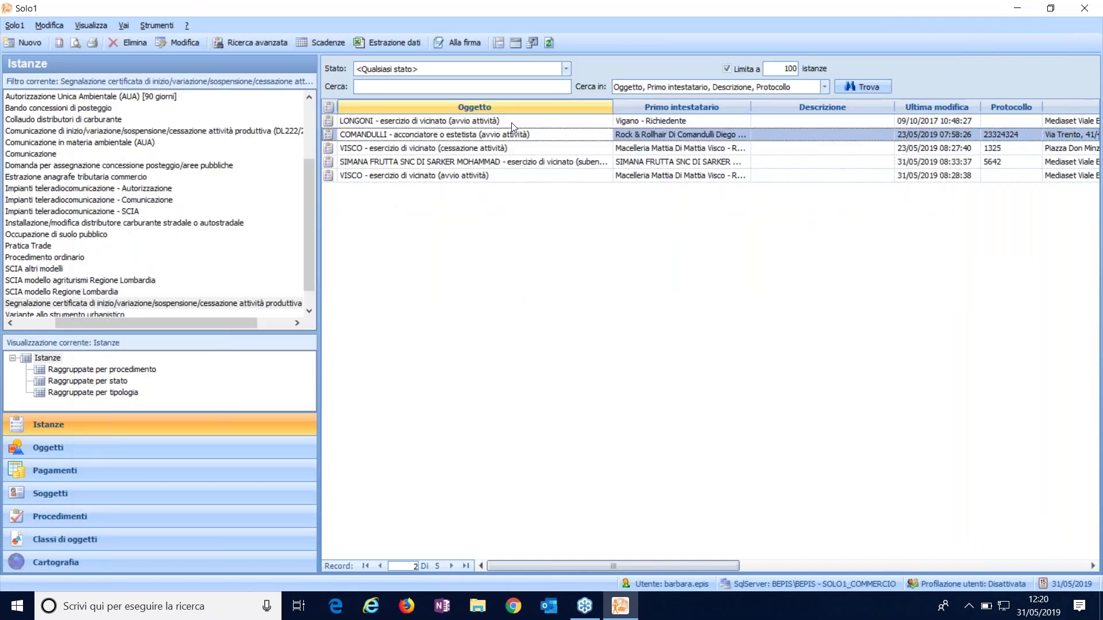
# Open the neighbourhood shop's cessation case (cessazione attività) and view its workflow
pyautogui.click(497, 151)
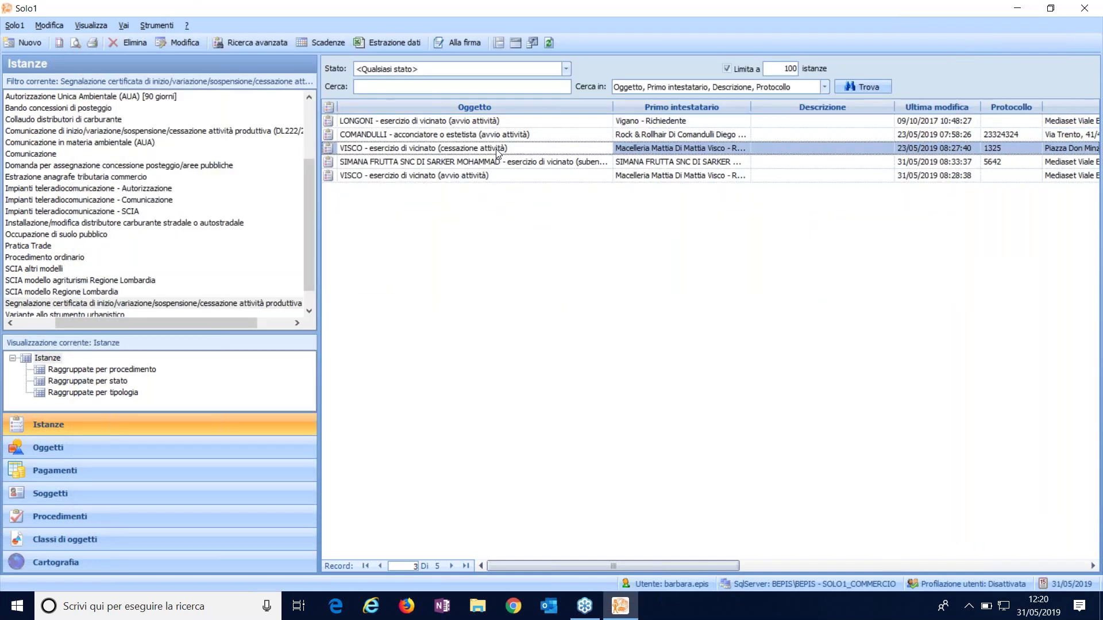
pyautogui.doubleClick(609, 151)
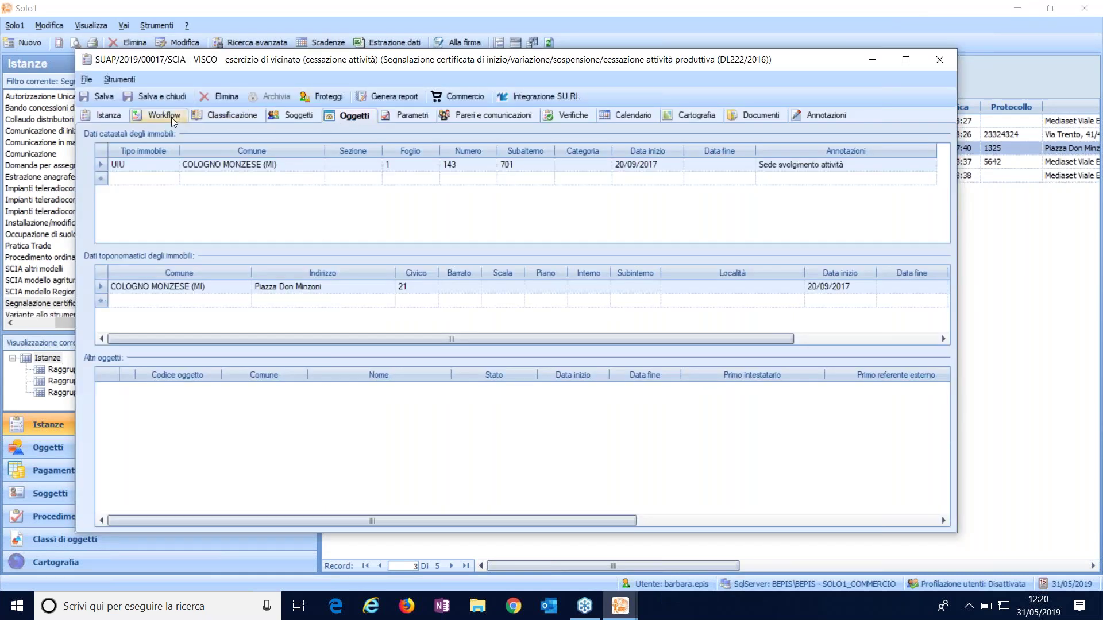
pyautogui.click(167, 116)
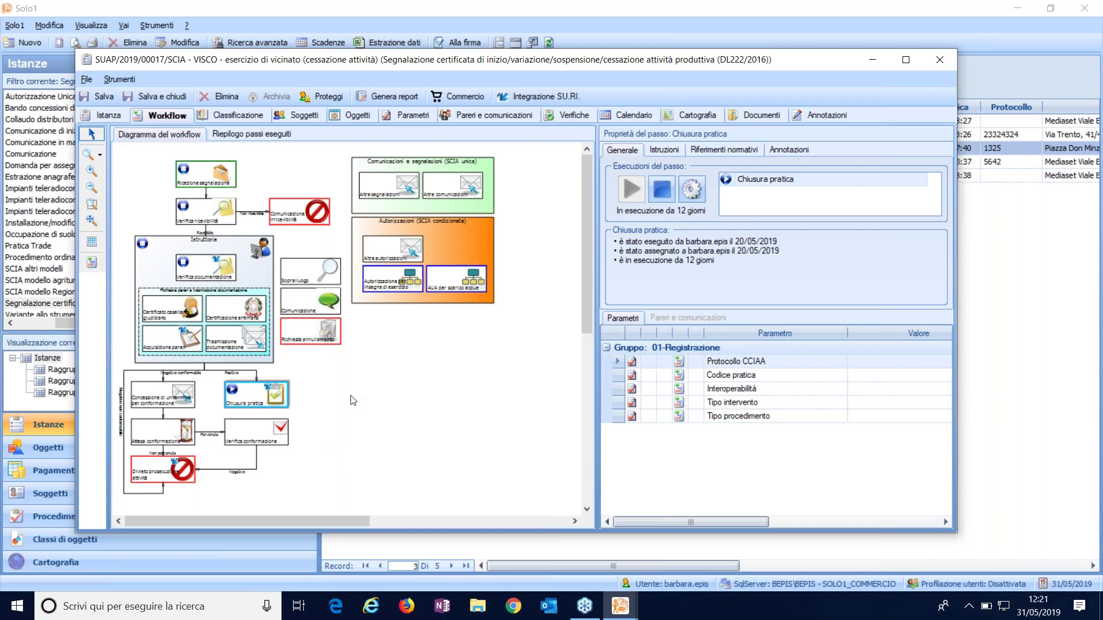
# Run Aggiorna unità produttiva for the cessation case and cease the listed butcher shop's production unit
pyautogui.click(454, 95)
pyautogui.click(470, 111)
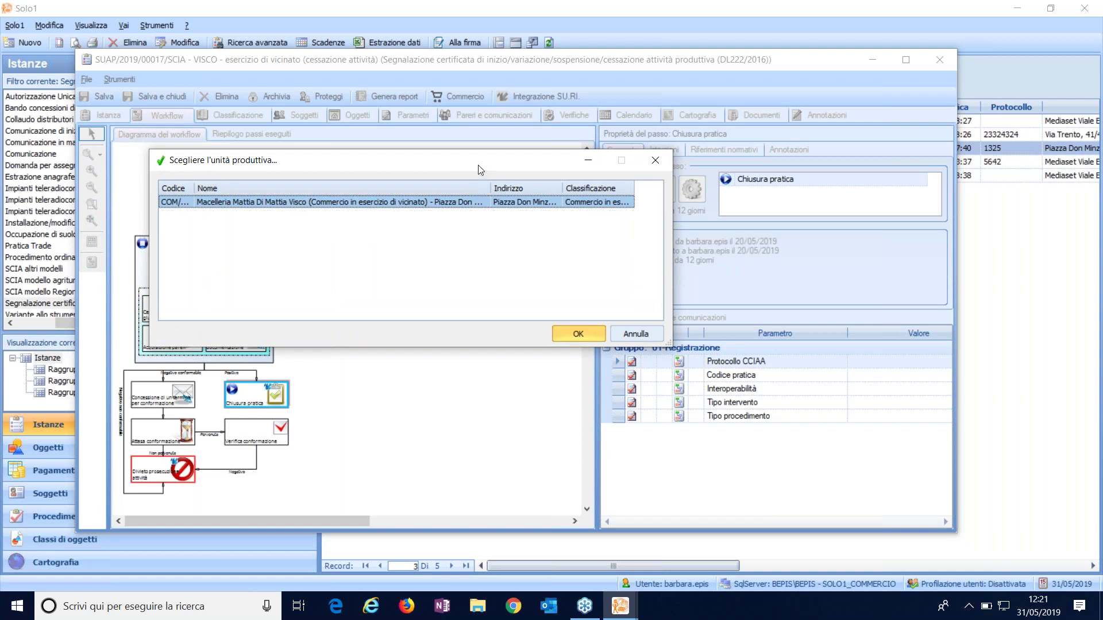
pyautogui.moveTo(481, 164); pyautogui.dragTo(492, 164)
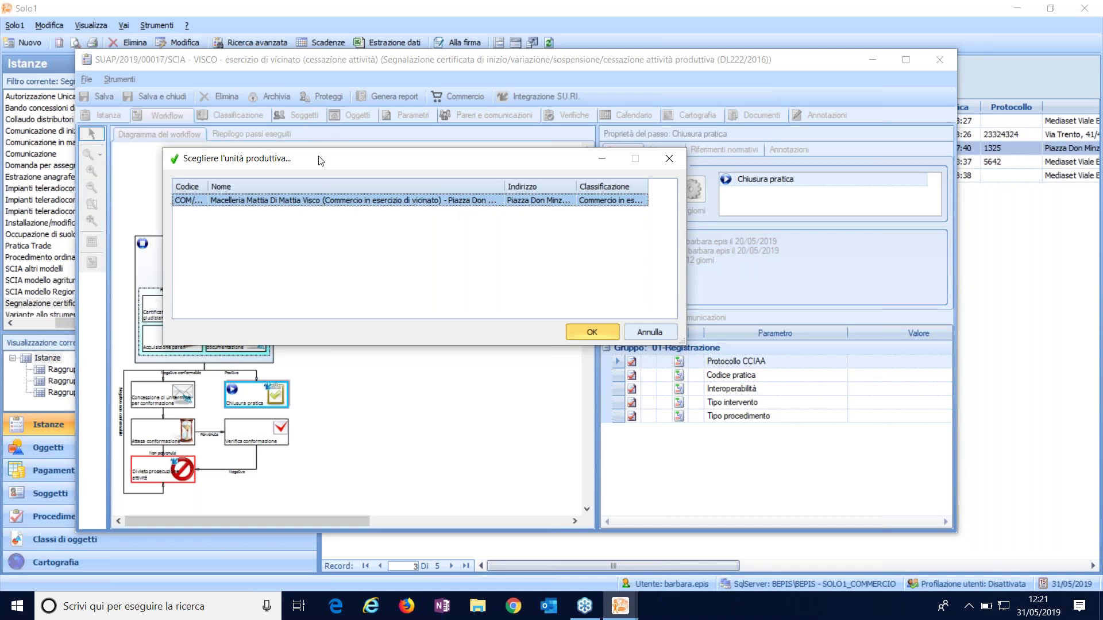
pyautogui.click(317, 206)
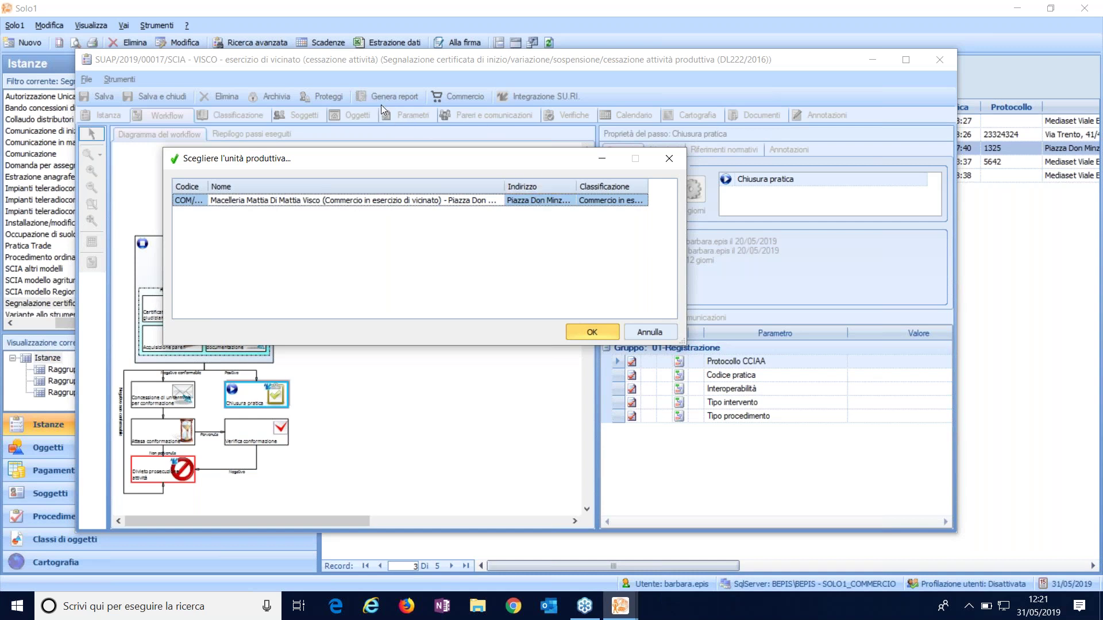
pyautogui.click(594, 331)
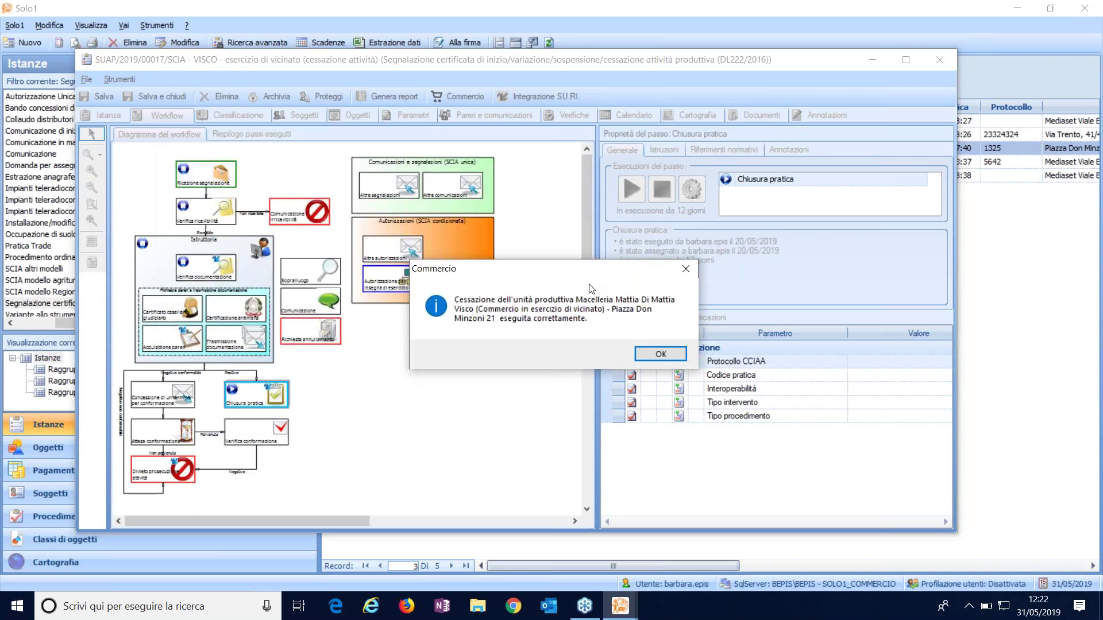
pyautogui.click(658, 355)
# Check the butcher shop unit's state, dates and linked cases from the case's linked objects, and close both records
pyautogui.click(357, 117)
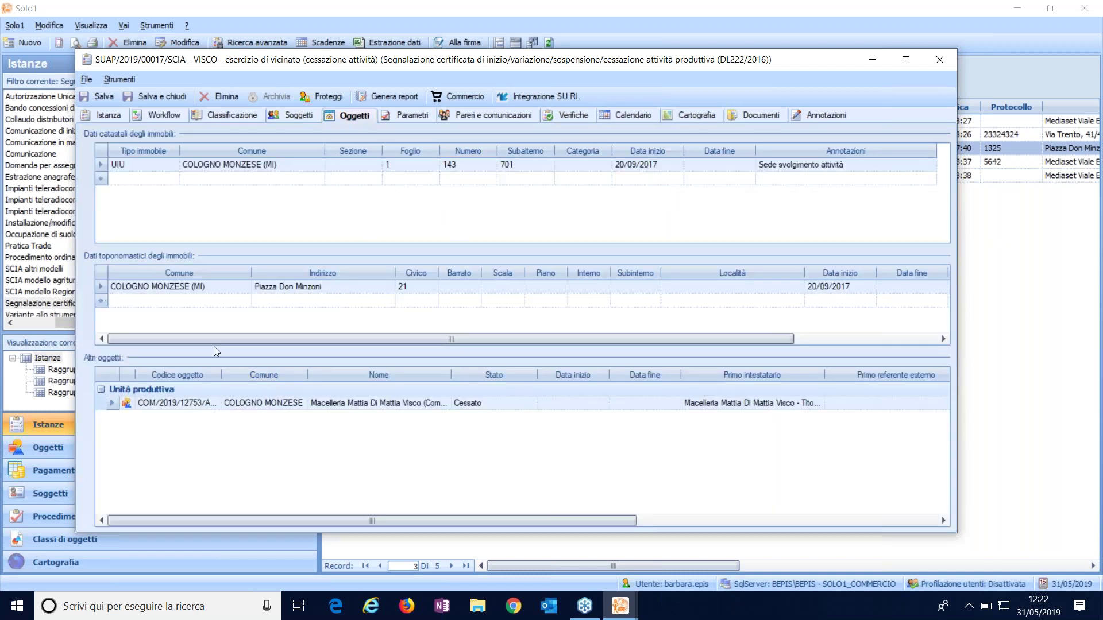
pyautogui.click(283, 406)
pyautogui.doubleClick(283, 406)
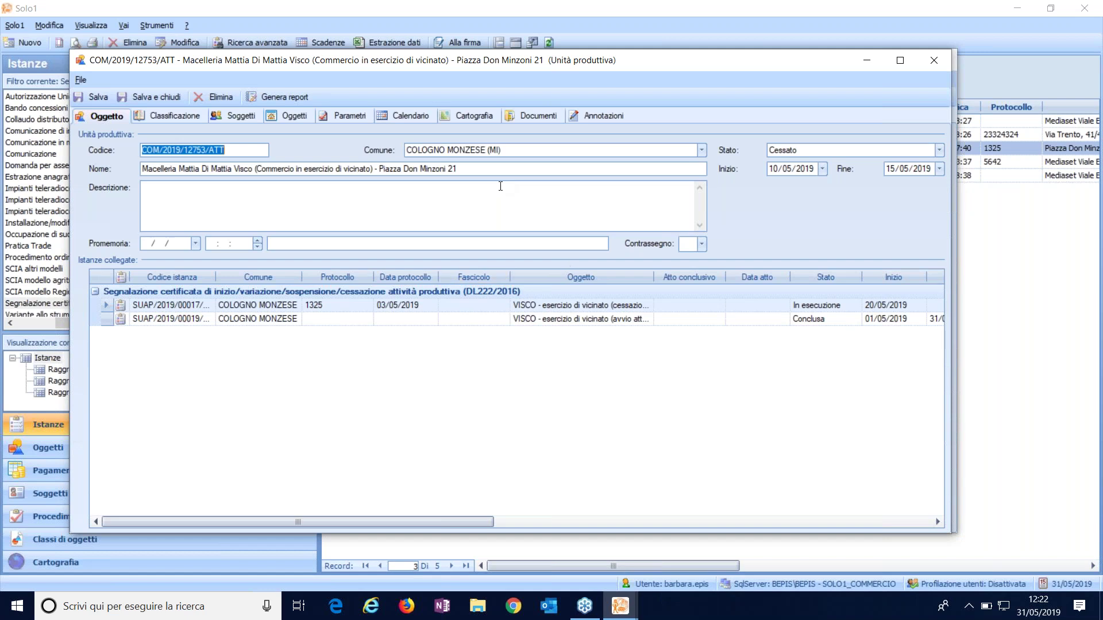
pyautogui.click(933, 60)
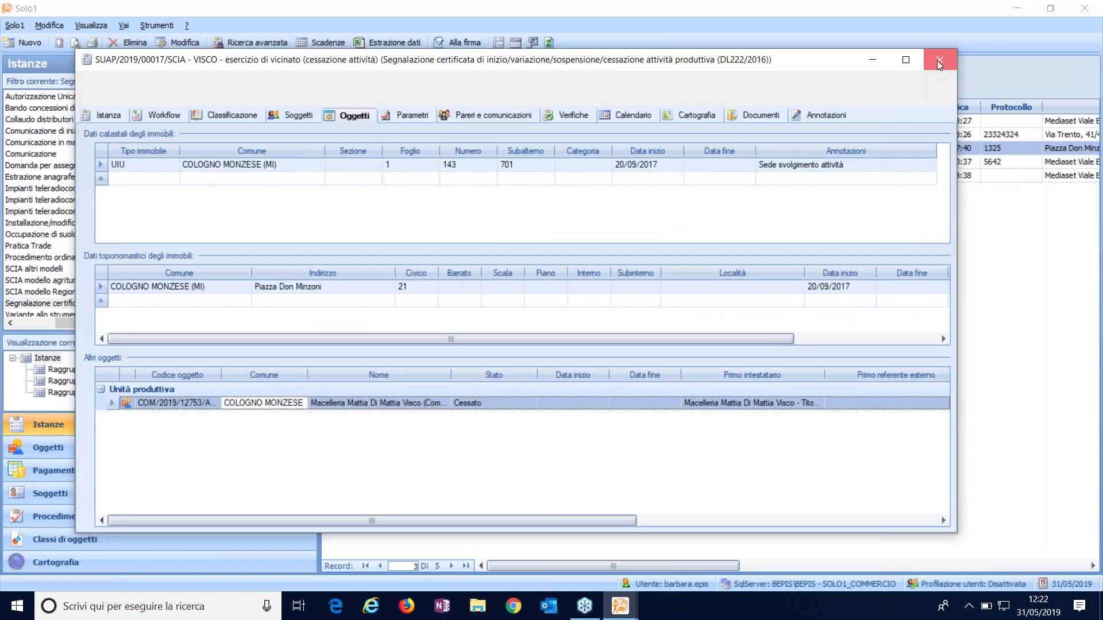
pyautogui.click(936, 60)
# Widen the Oggetto column, open the neighbourhood shop's takeover case (subentro attività) and view its workflow
pyautogui.click(545, 165)
pyautogui.moveTo(612, 107); pyautogui.dragTo(695, 107)
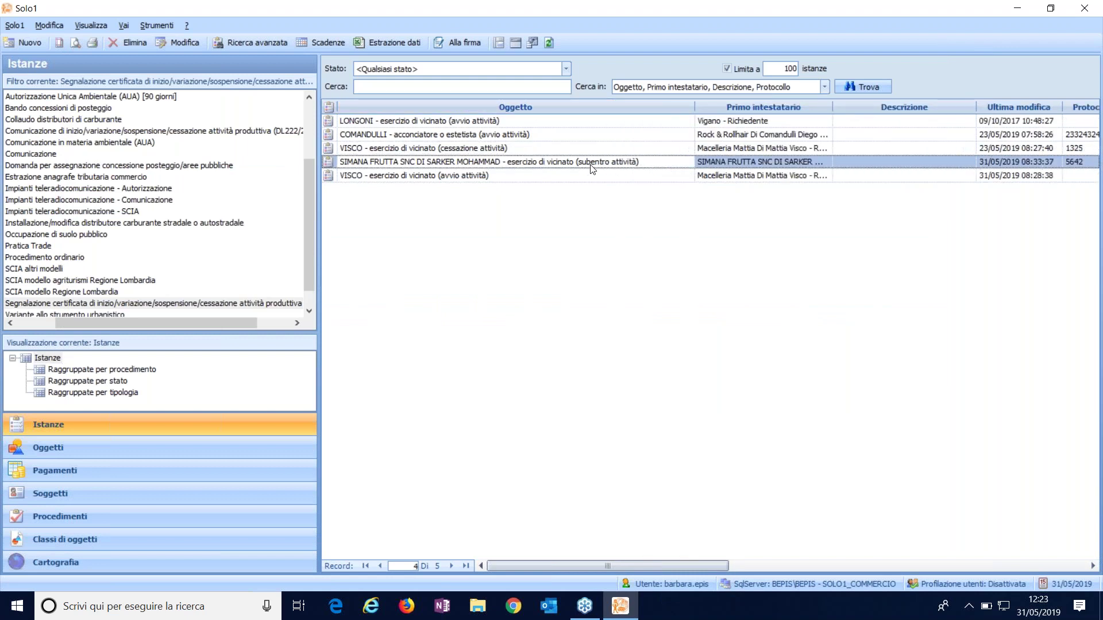
pyautogui.doubleClick(590, 167)
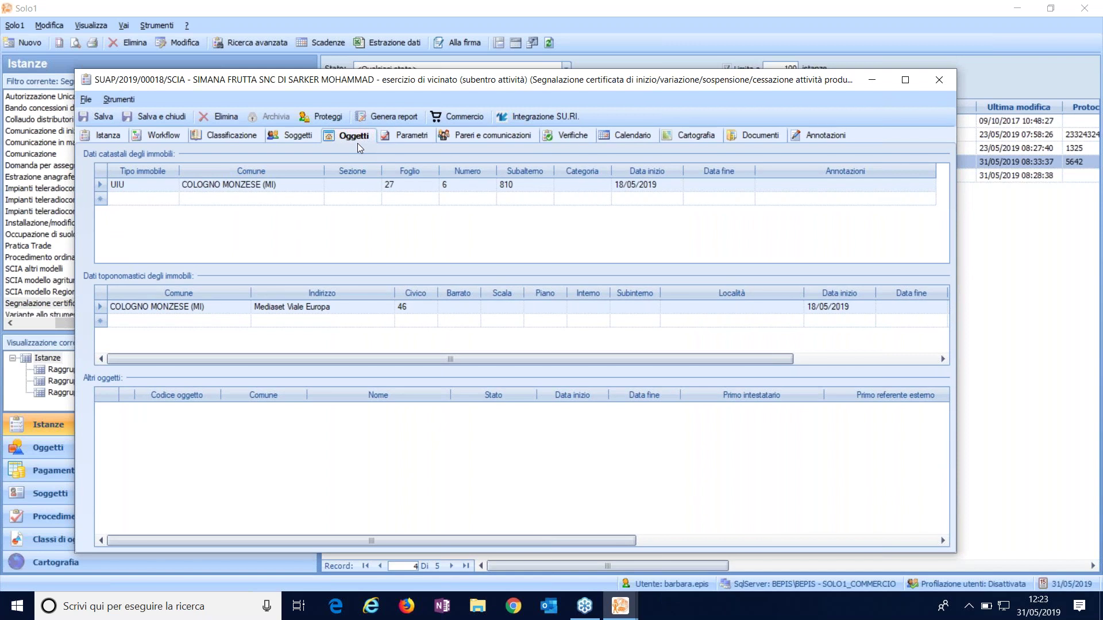
pyautogui.click(163, 139)
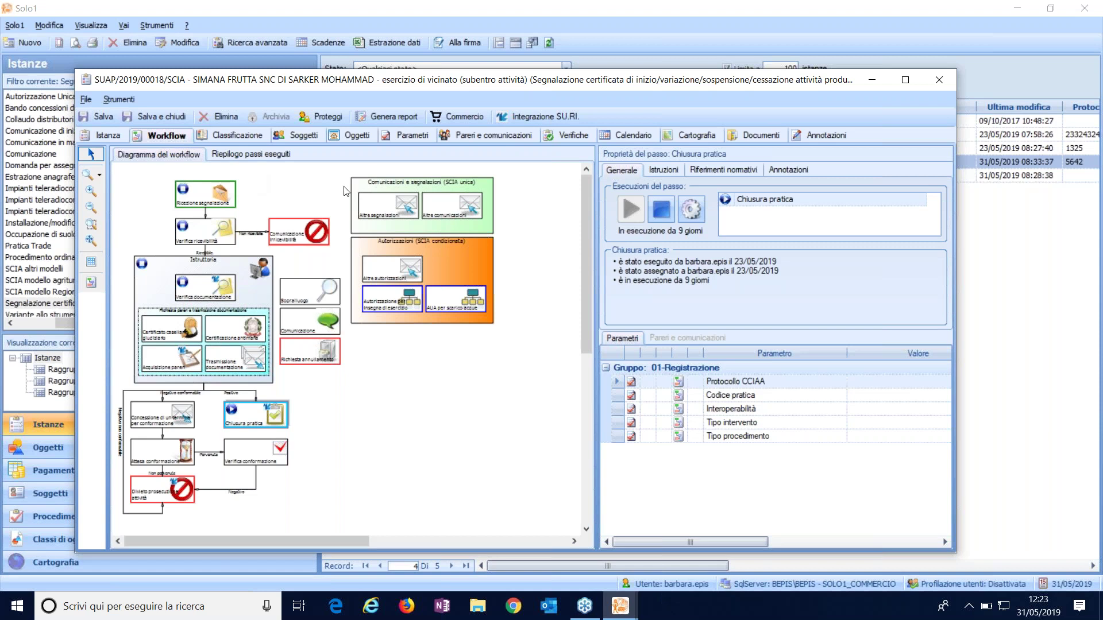
pyautogui.click(455, 124)
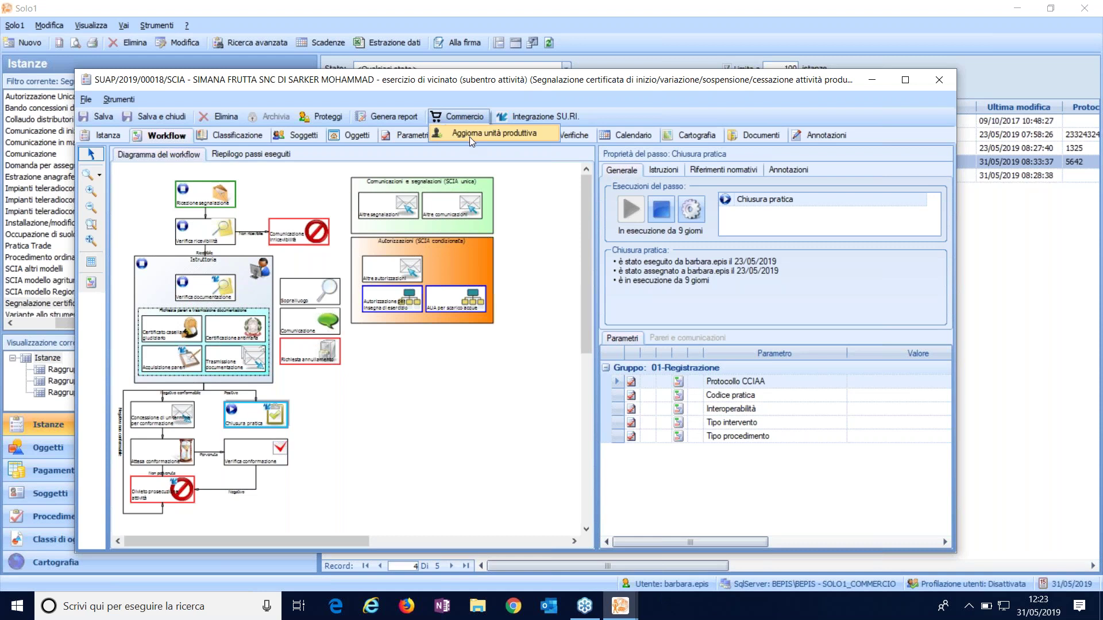
pyautogui.click(470, 136)
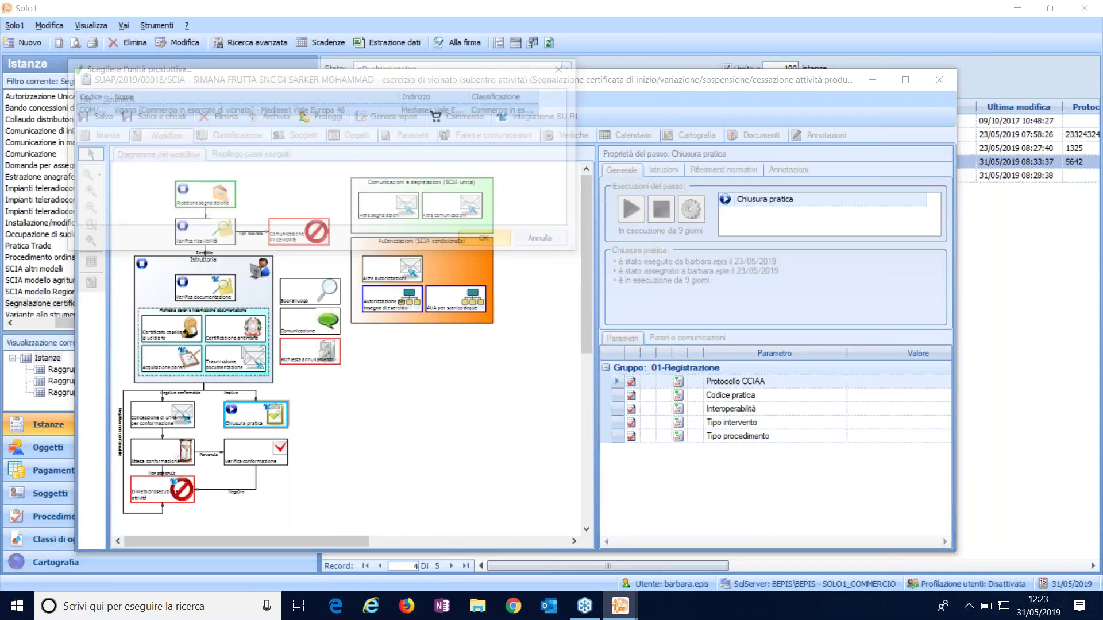
pyautogui.moveTo(379, 77); pyautogui.dragTo(426, 171)
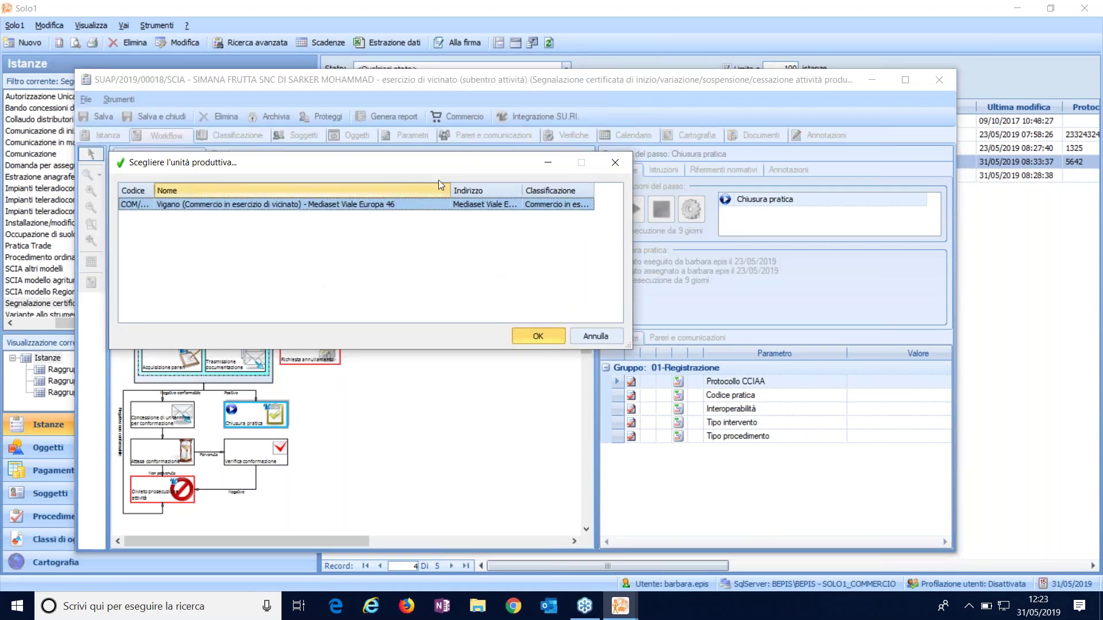
pyautogui.click(612, 166)
# Check the case's applicant and transferor, and run Aggiorna unità produttiva to register the takeover of the listed Viale Europa unit
pyautogui.click(300, 135)
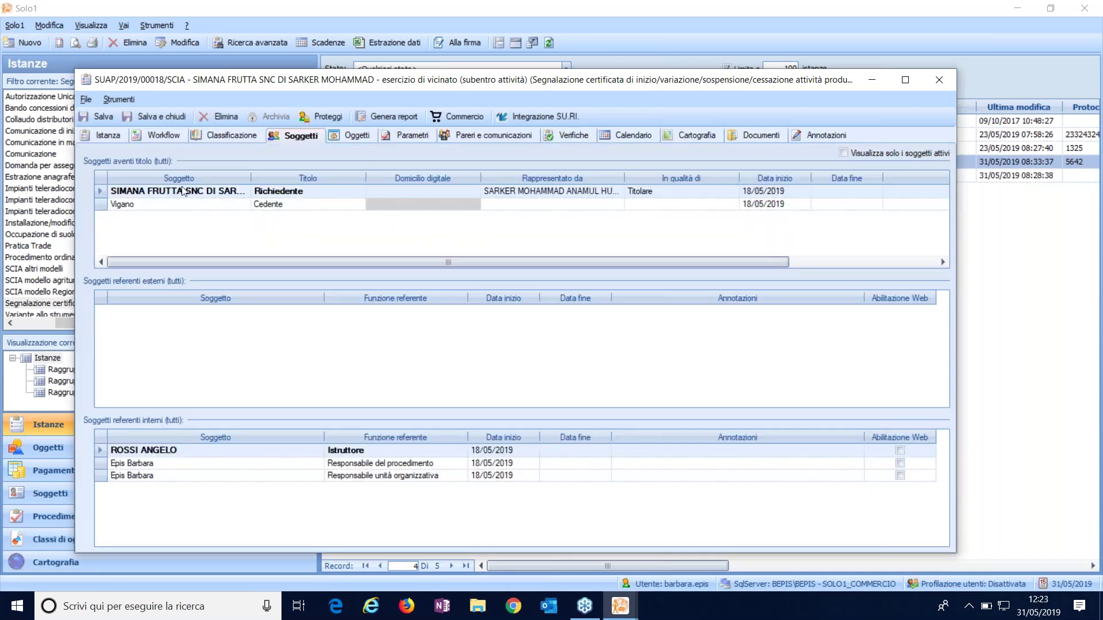
pyautogui.click(140, 207)
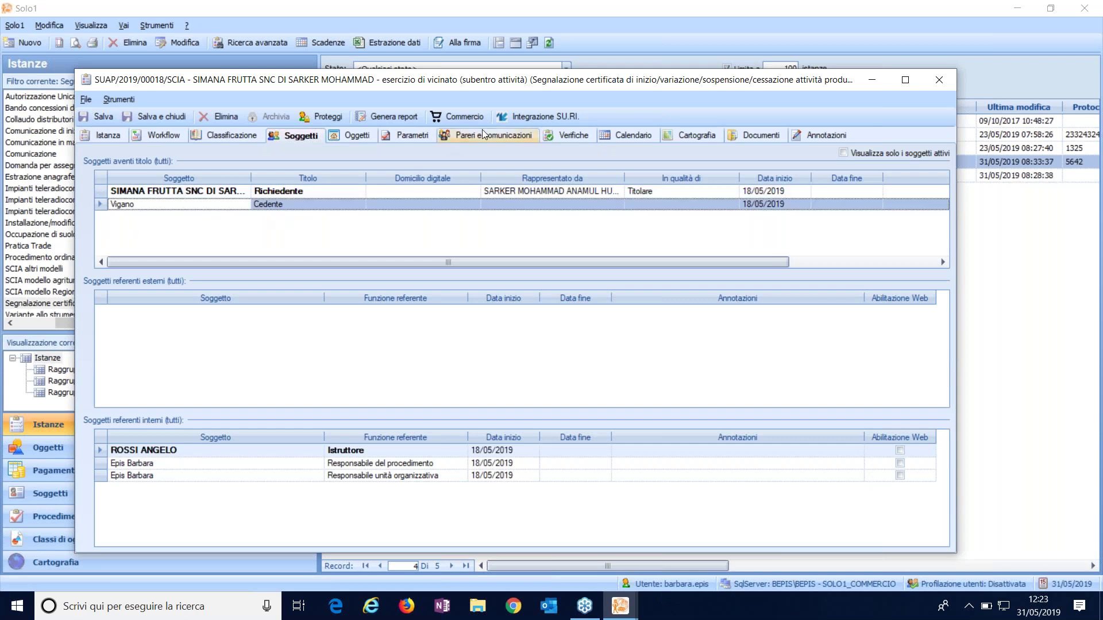
pyautogui.click(511, 118)
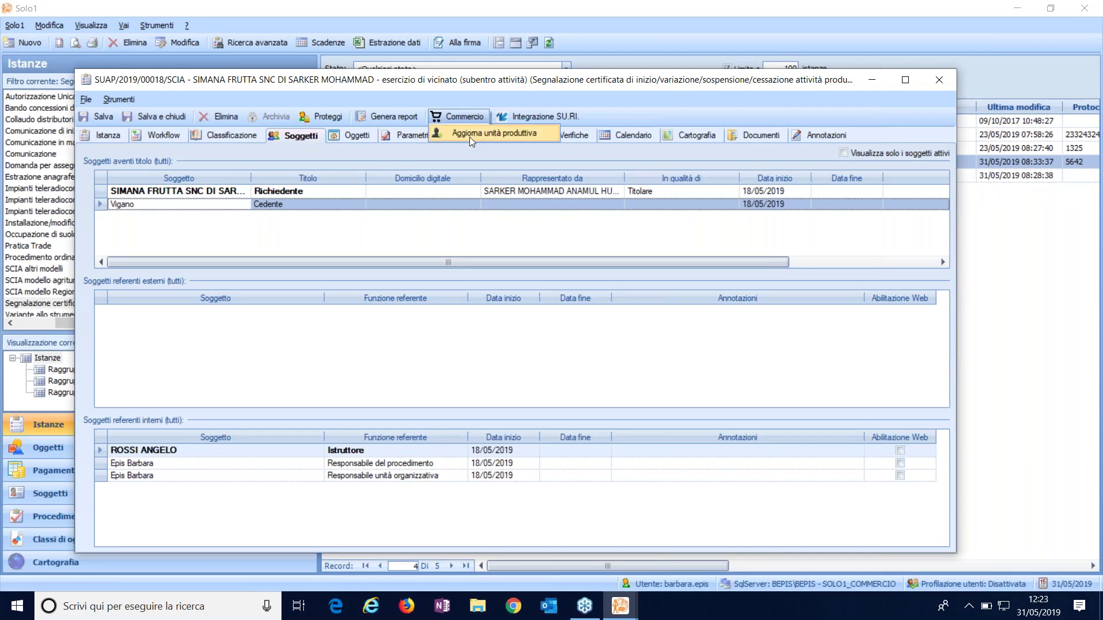
pyautogui.click(470, 134)
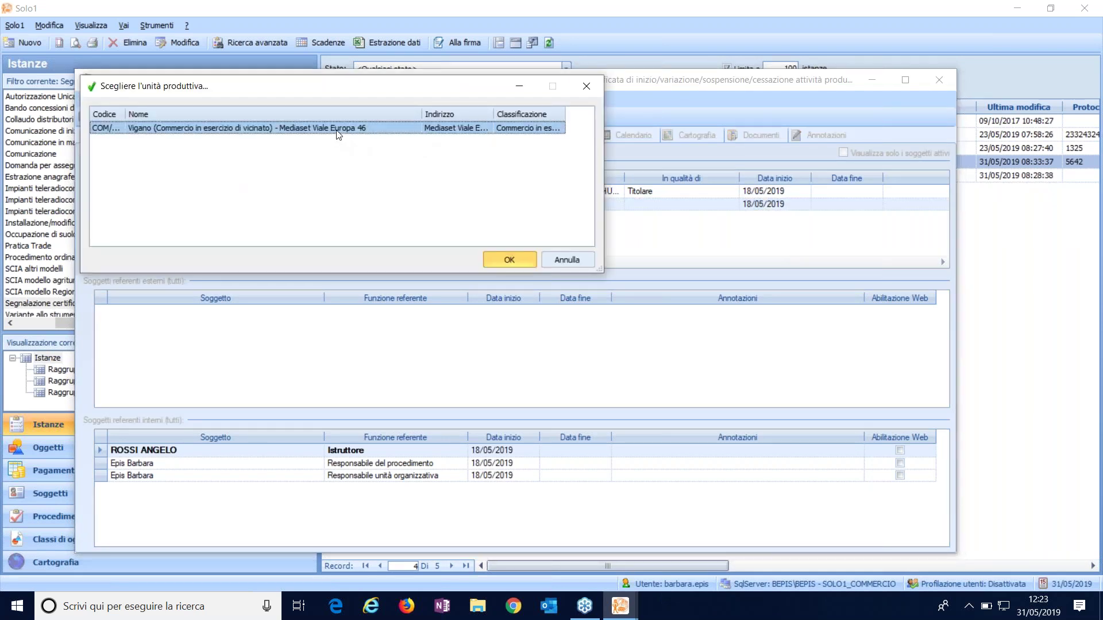
pyautogui.click(503, 257)
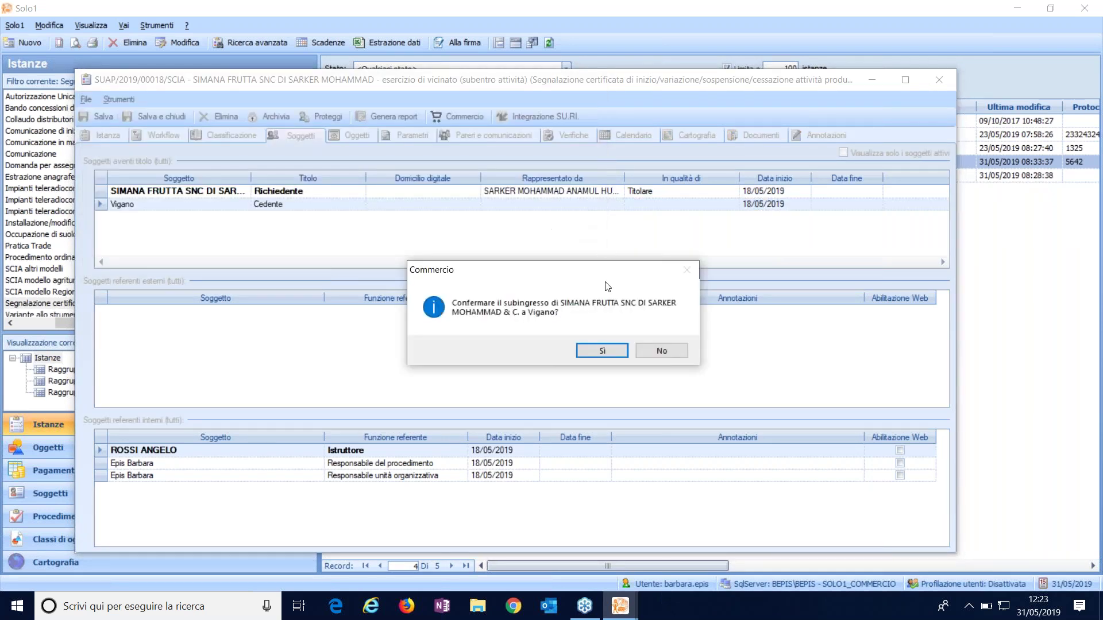
pyautogui.click(603, 351)
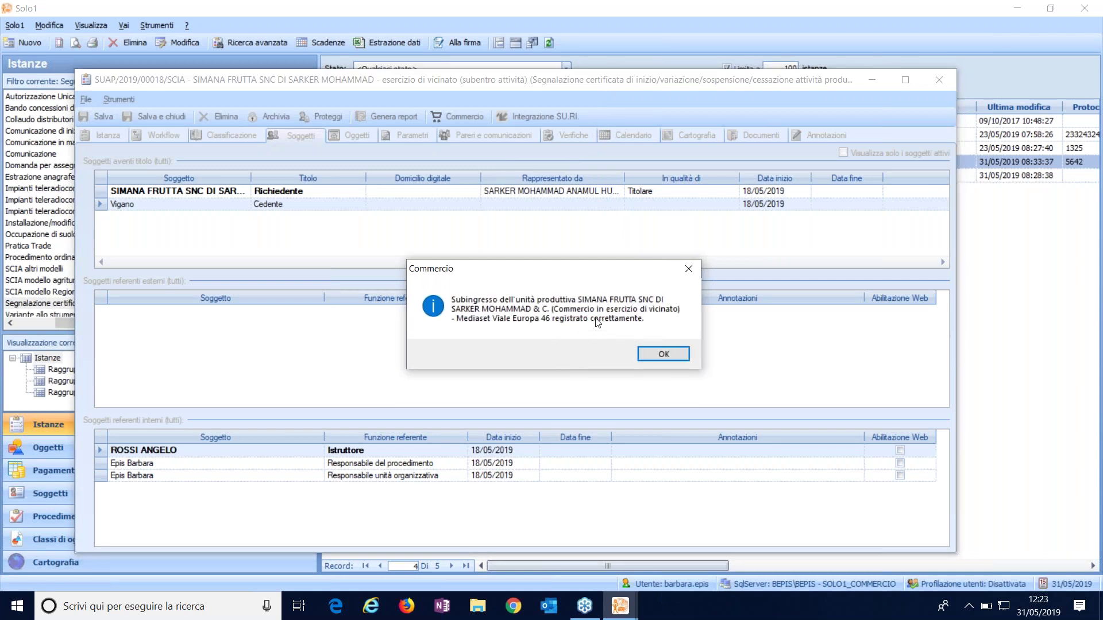
pyautogui.click(647, 352)
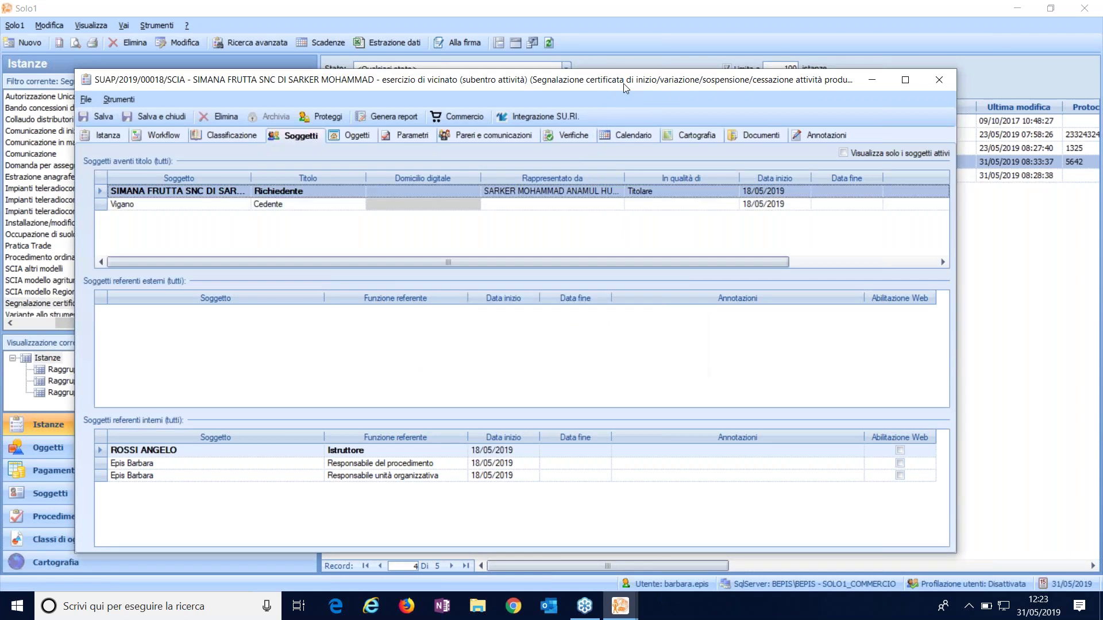
# From the takeover case's linked objects, check the state, dates and linked cases of the transferor's and the applicant's production units, closing each record
pyautogui.moveTo(624, 82); pyautogui.dragTo(637, 59)
pyautogui.click(380, 119)
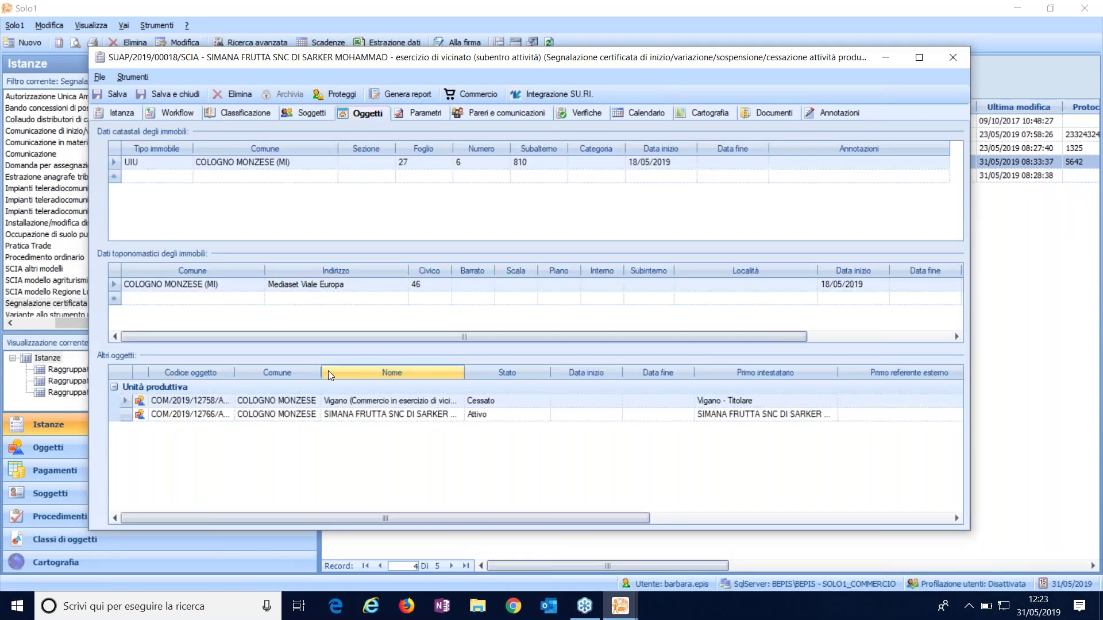
pyautogui.doubleClick(221, 402)
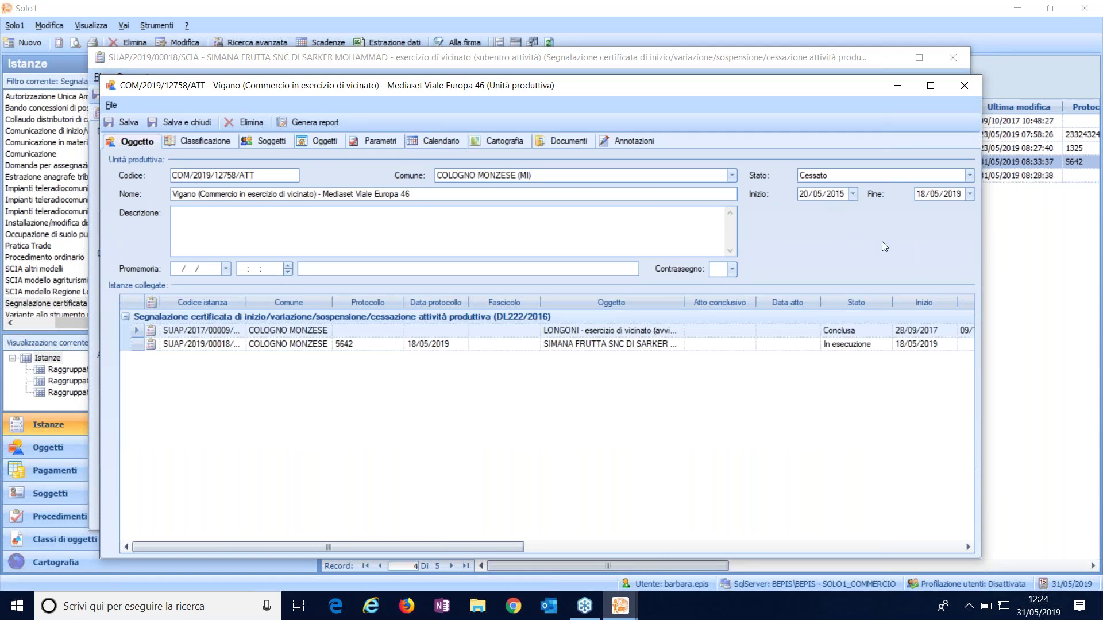
pyautogui.click(962, 87)
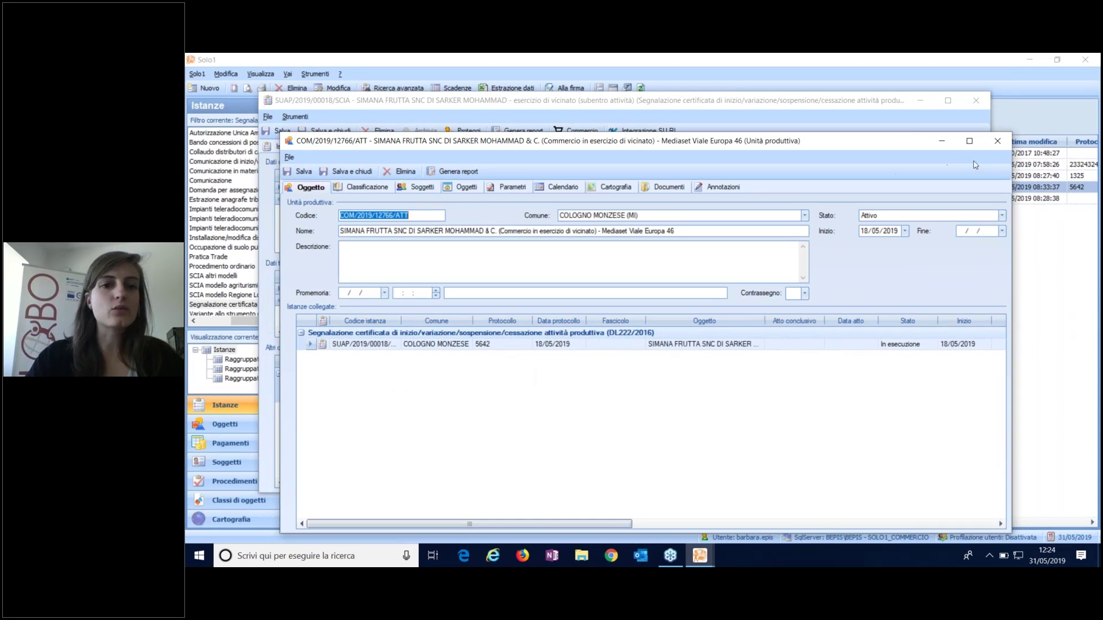
pyautogui.click(1002, 142)
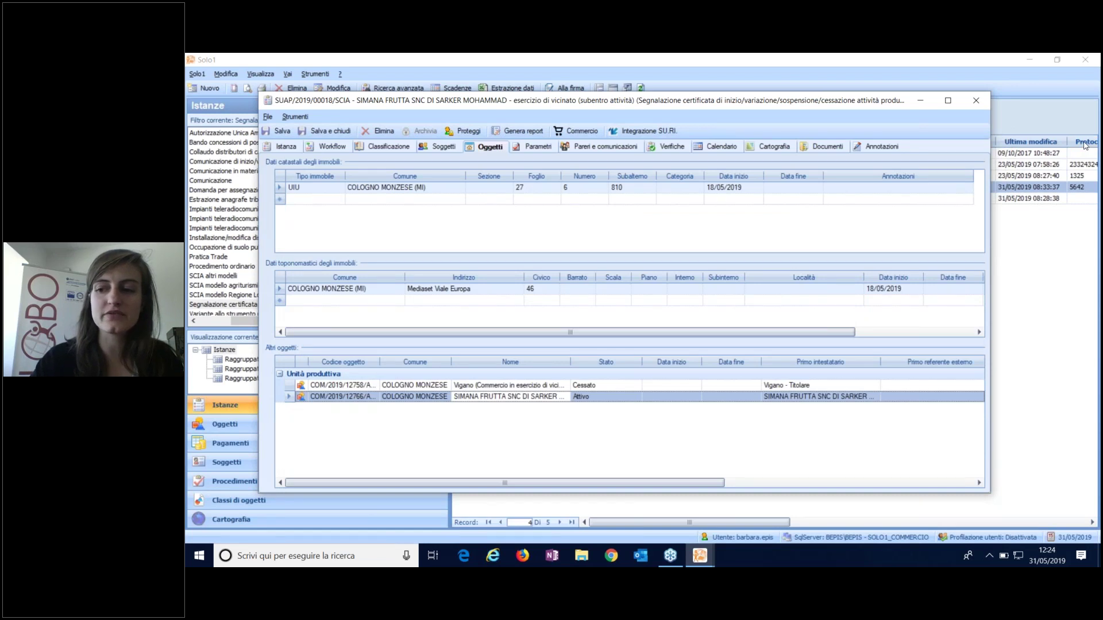
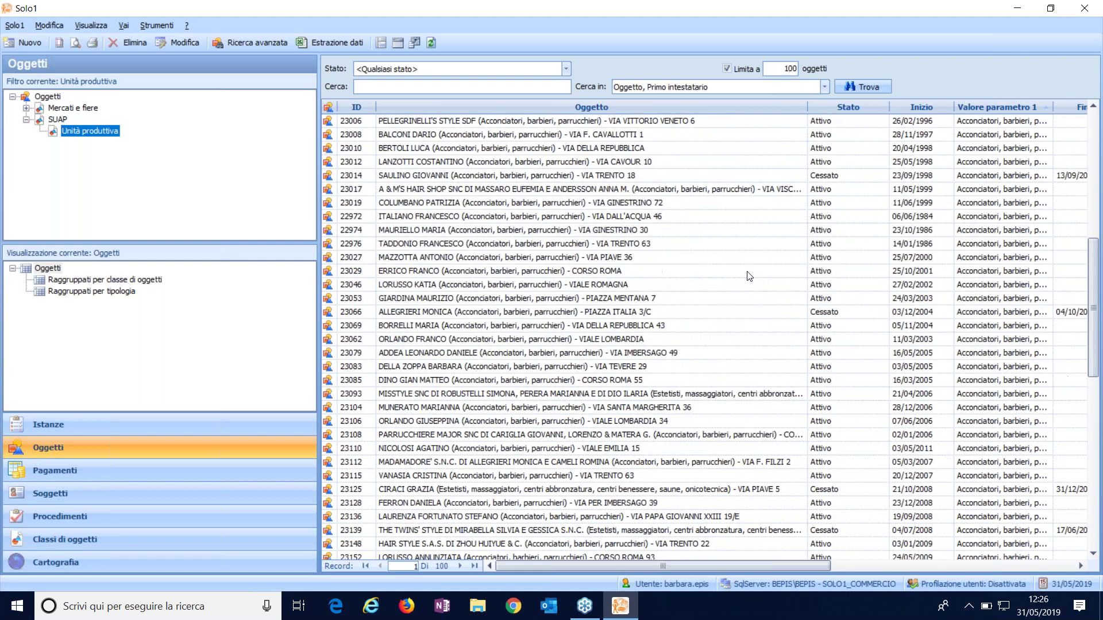
# Start an advanced object search limited to the Unità produttiva class, with Classificazione attività principale as the search parameter
pyautogui.scroll(10, 749, 276)
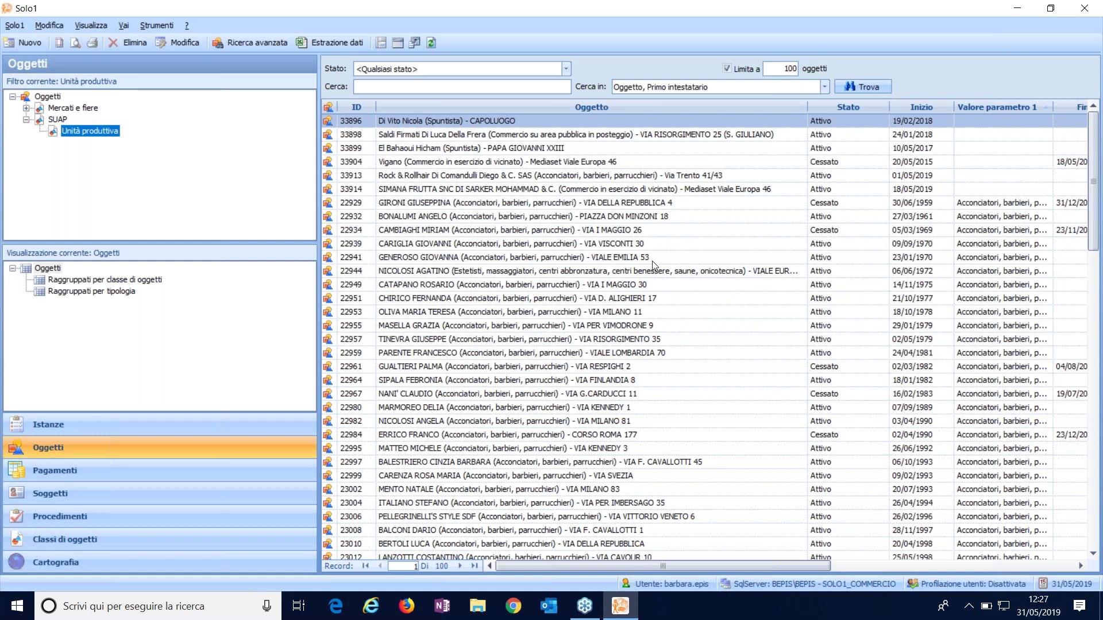
pyautogui.click(247, 40)
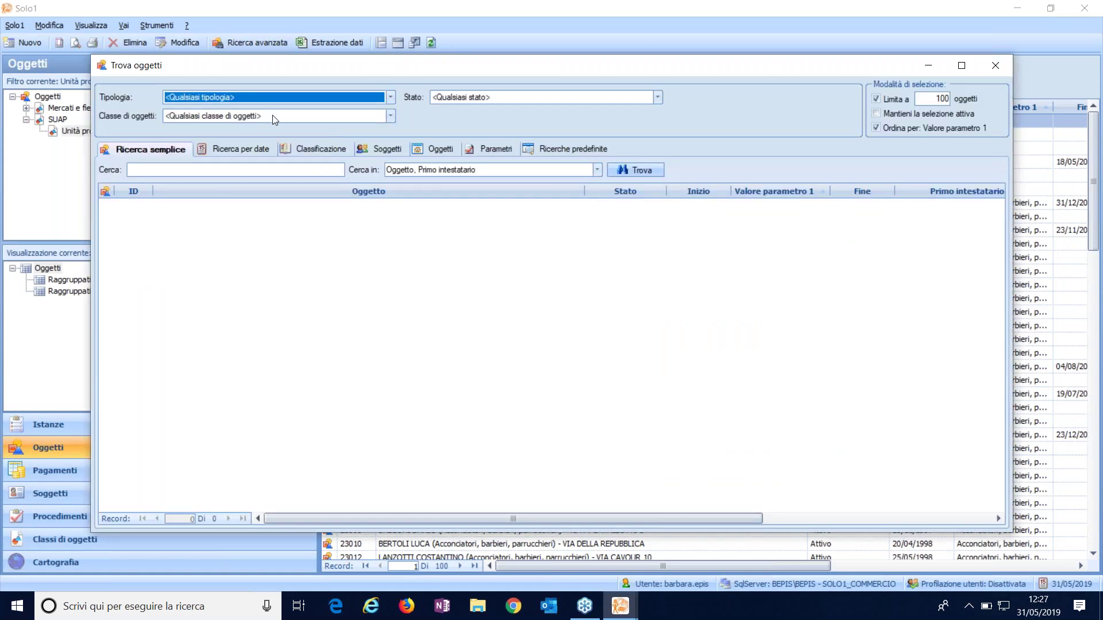
pyautogui.click(275, 118)
pyautogui.click(249, 167)
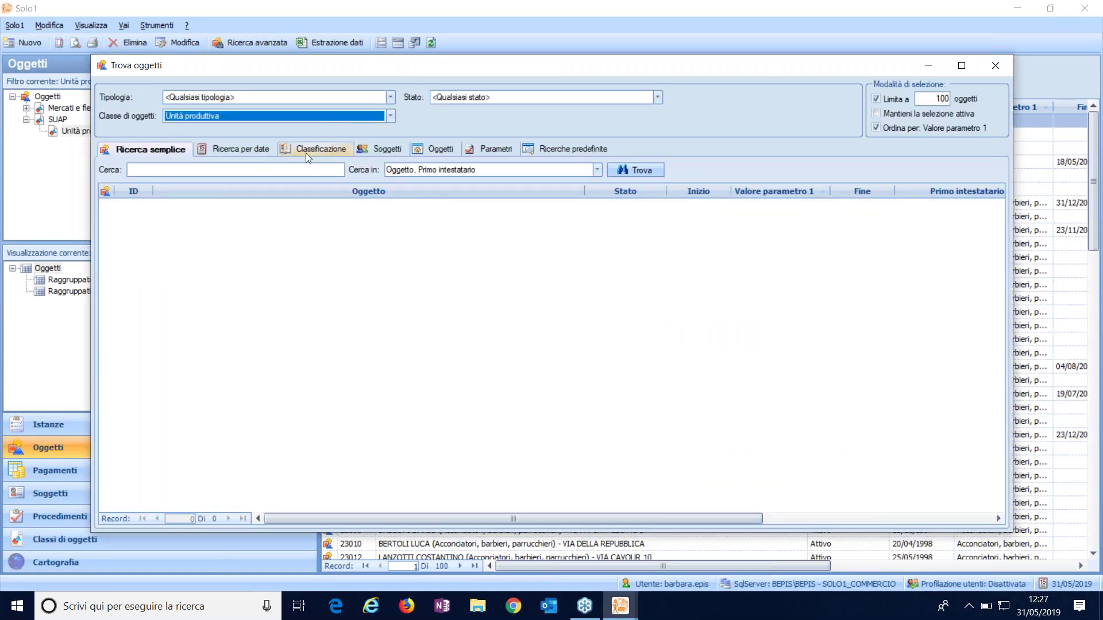
pyautogui.click(332, 153)
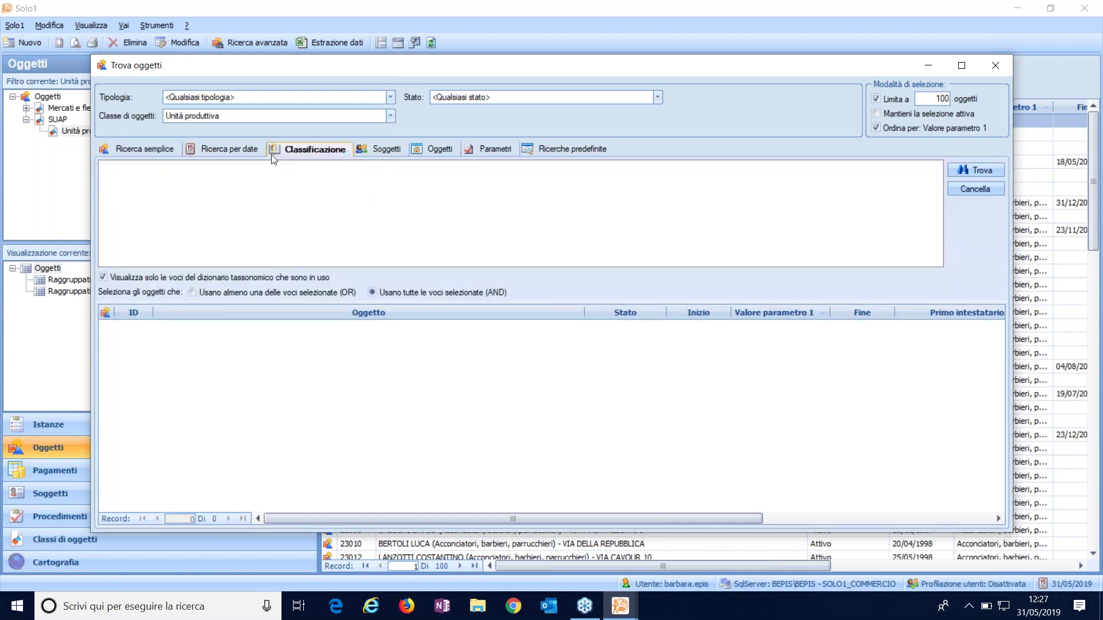
pyautogui.click(482, 152)
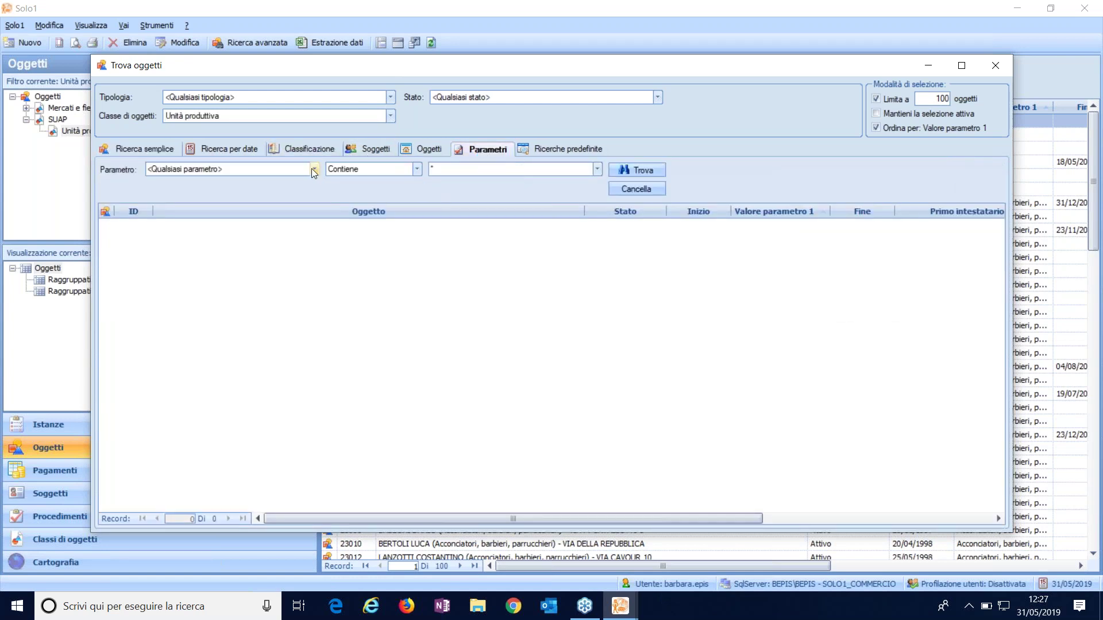
pyautogui.click(314, 170)
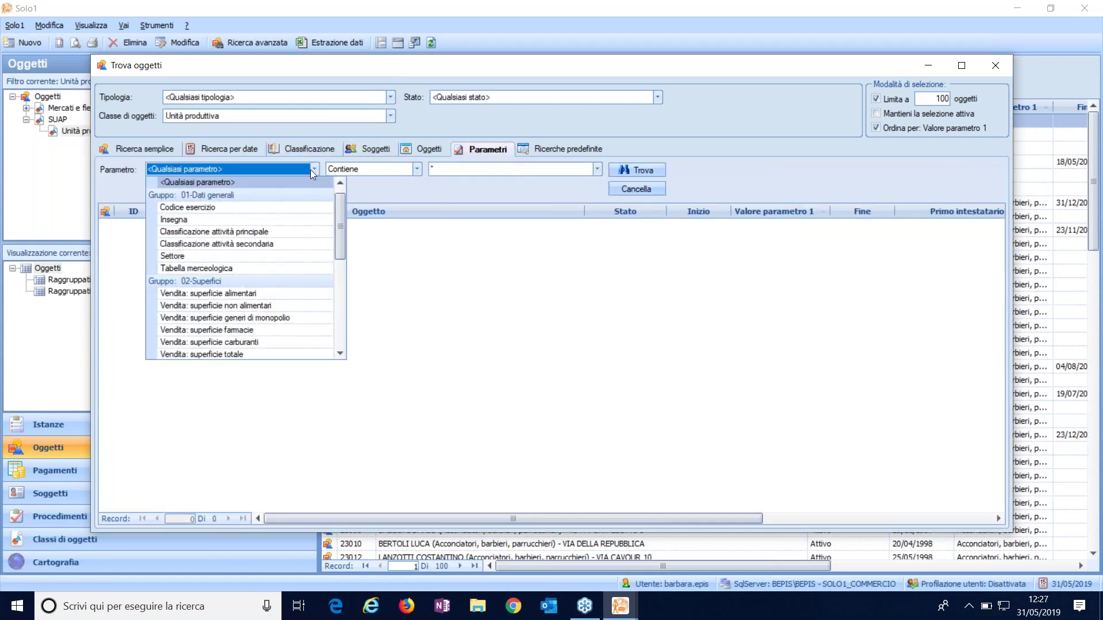
pyautogui.click(259, 232)
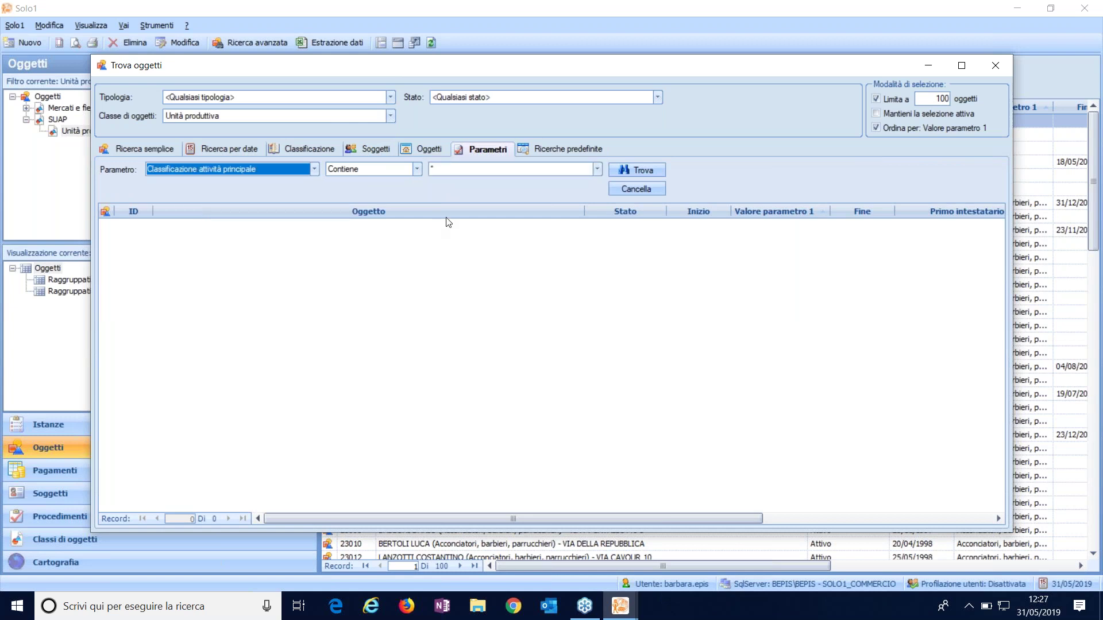
# Set the parameter value to Acconciatori, barbieri, parrucchieri and run the search for matching production units
pyautogui.click(598, 170)
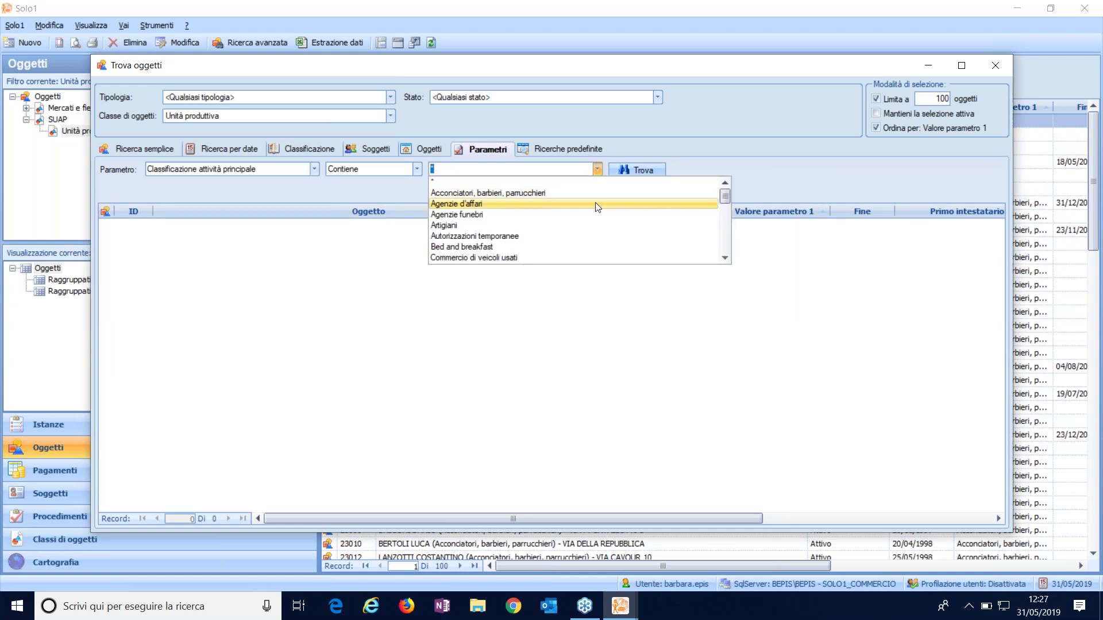
pyautogui.scroll(-1, 601, 207)
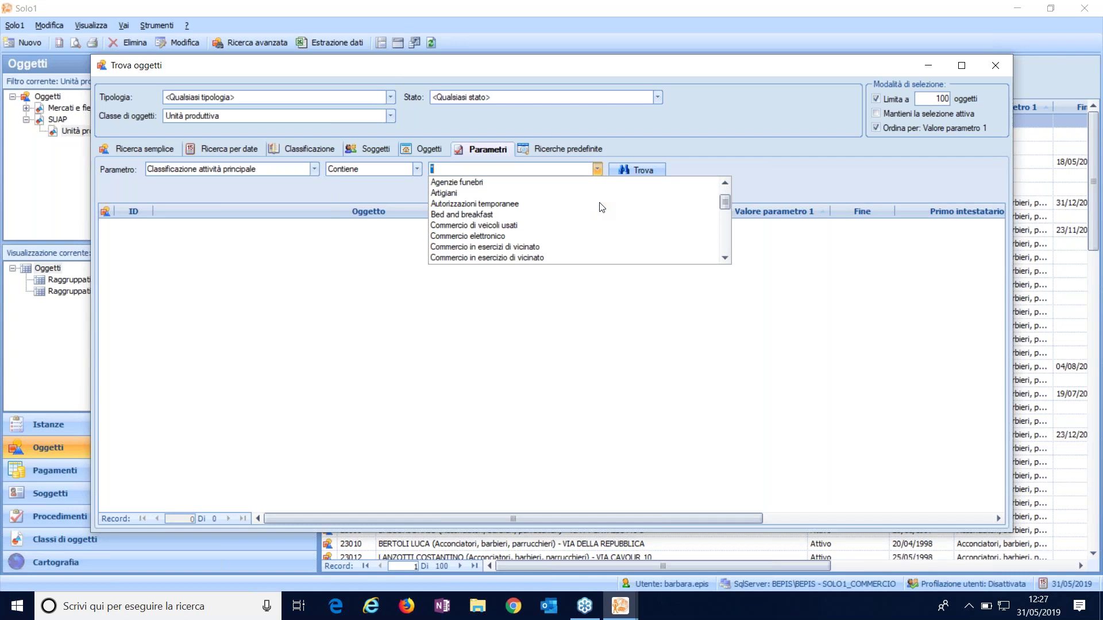
pyautogui.scroll(-3, 601, 207)
pyautogui.scroll(-3, 599, 207)
pyautogui.scroll(-2, 602, 209)
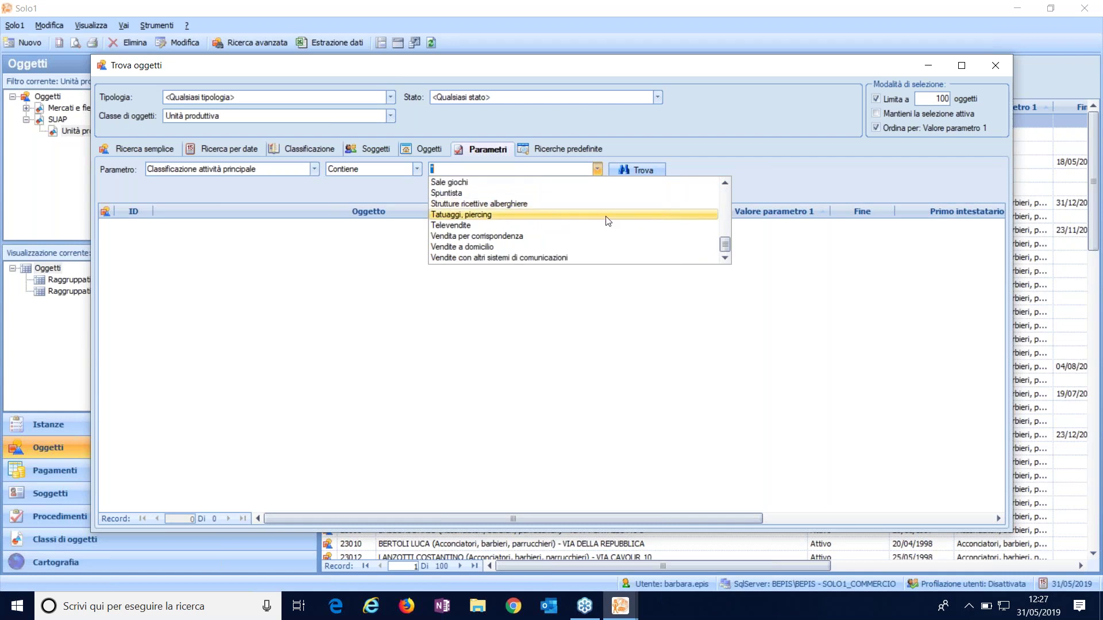
pyautogui.scroll(6, 611, 220)
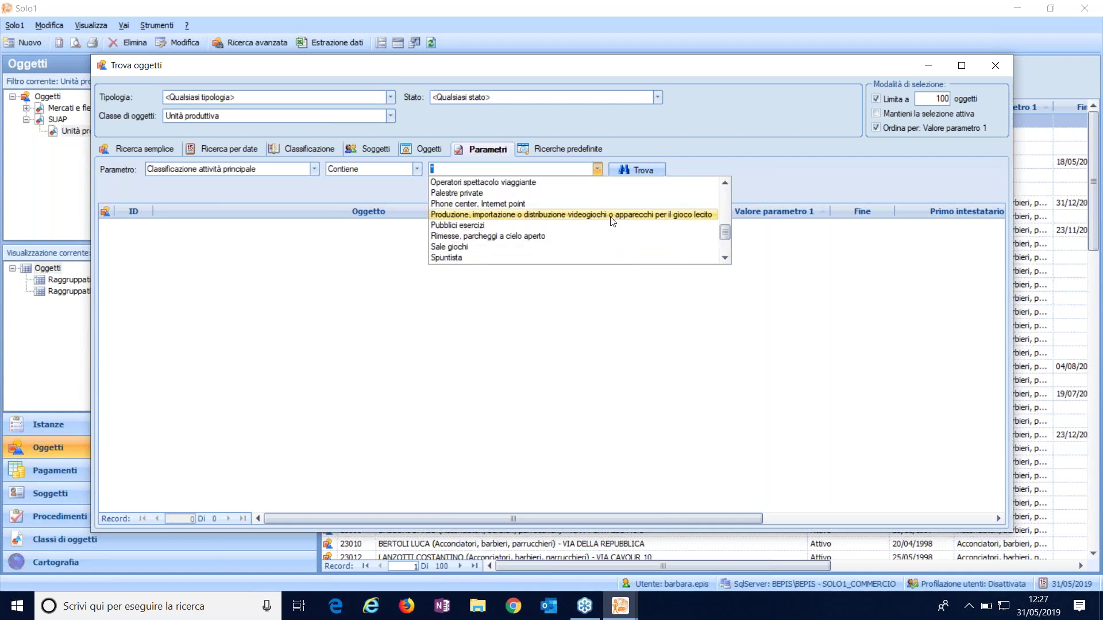
pyautogui.scroll(1, 609, 222)
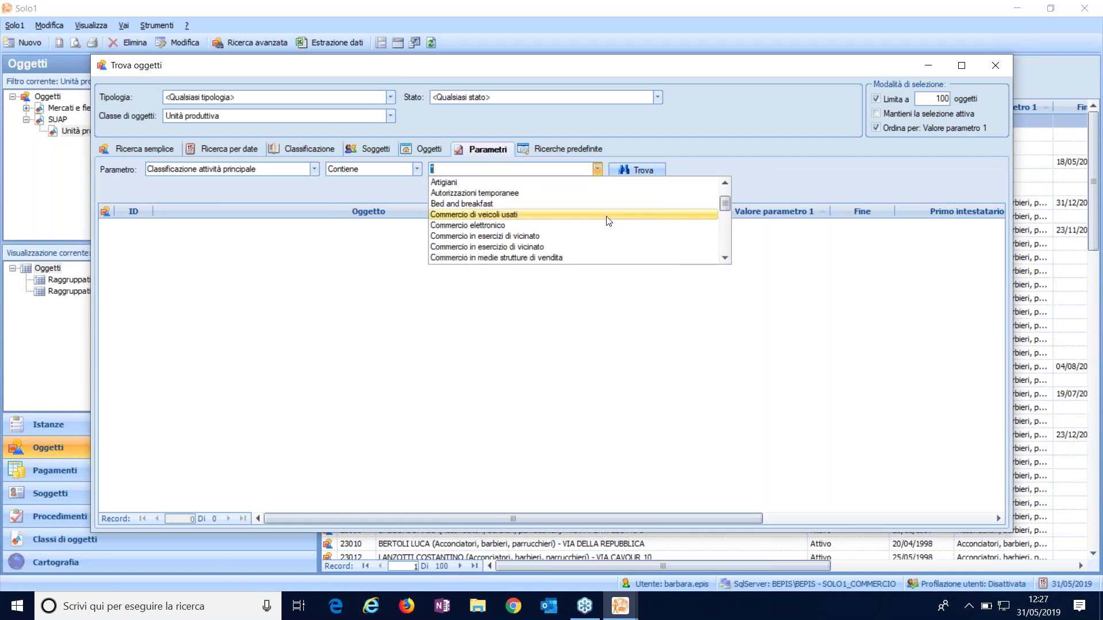
pyautogui.scroll(1, 609, 221)
pyautogui.click(540, 184)
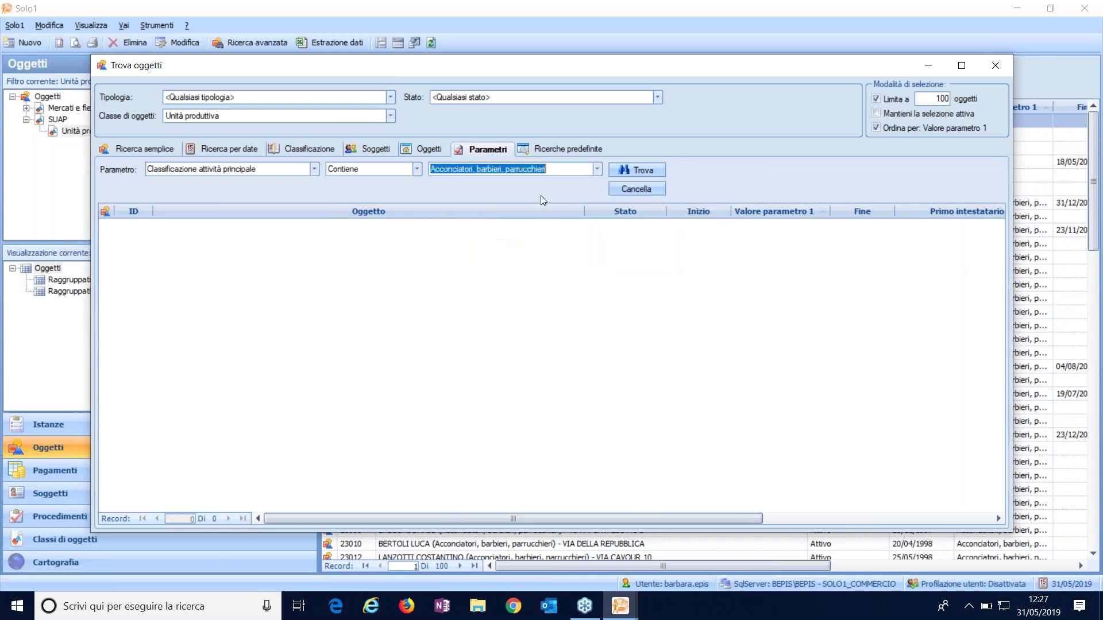
pyautogui.click(629, 171)
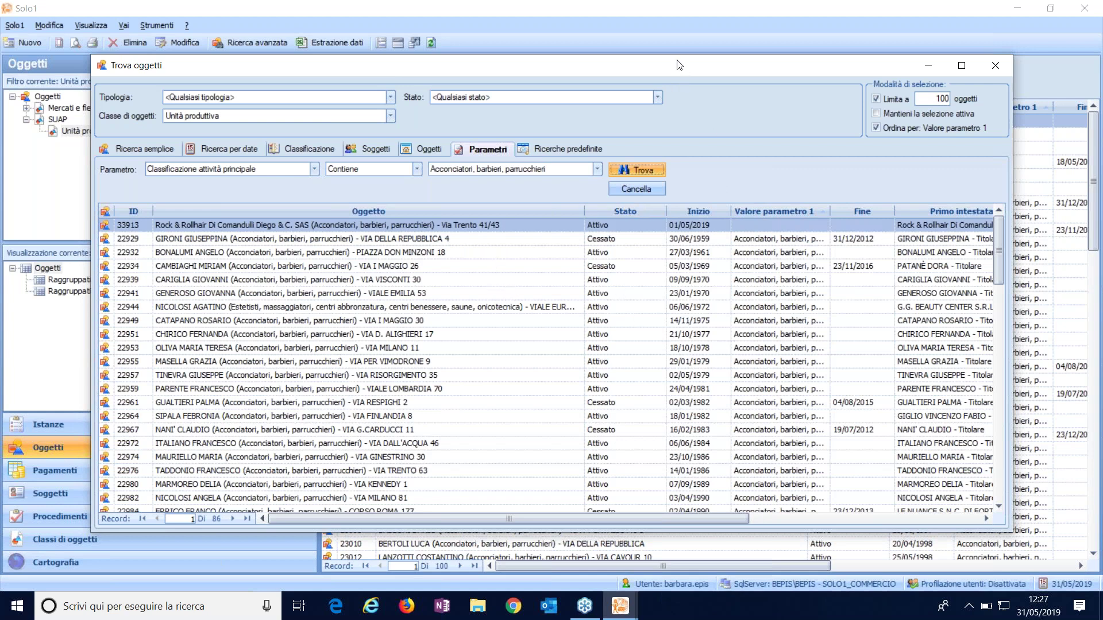
pyautogui.moveTo(676, 65); pyautogui.dragTo(664, 46)
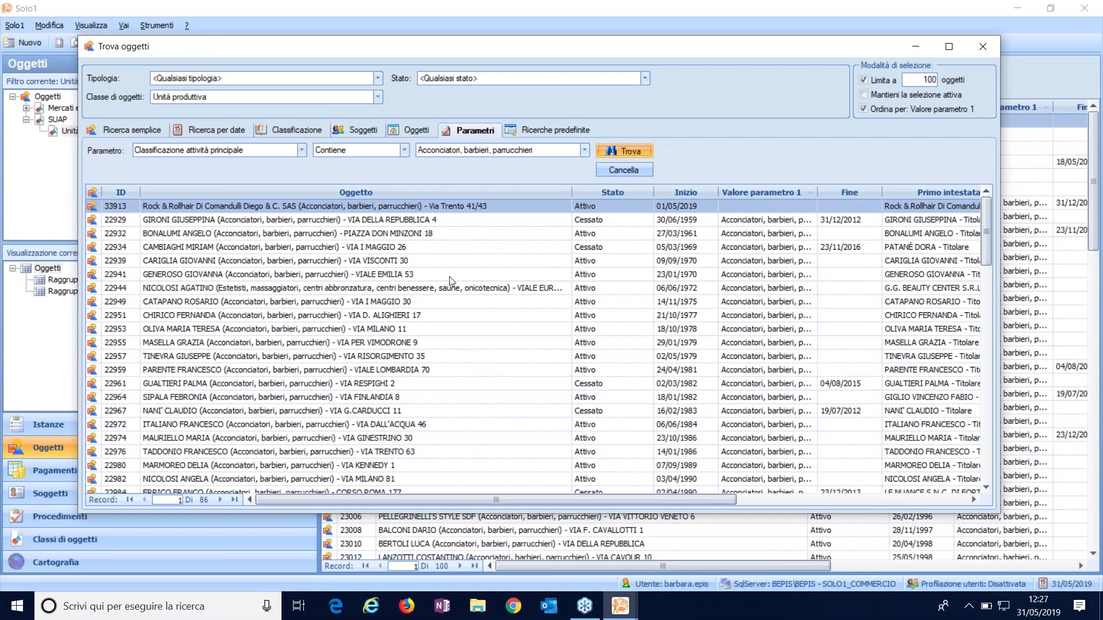
# Extract the data of all objects listed in the results grid to ExportOggetti.csv using the Estrazione unità produttive configuration
pyautogui.rightClick(473, 248)
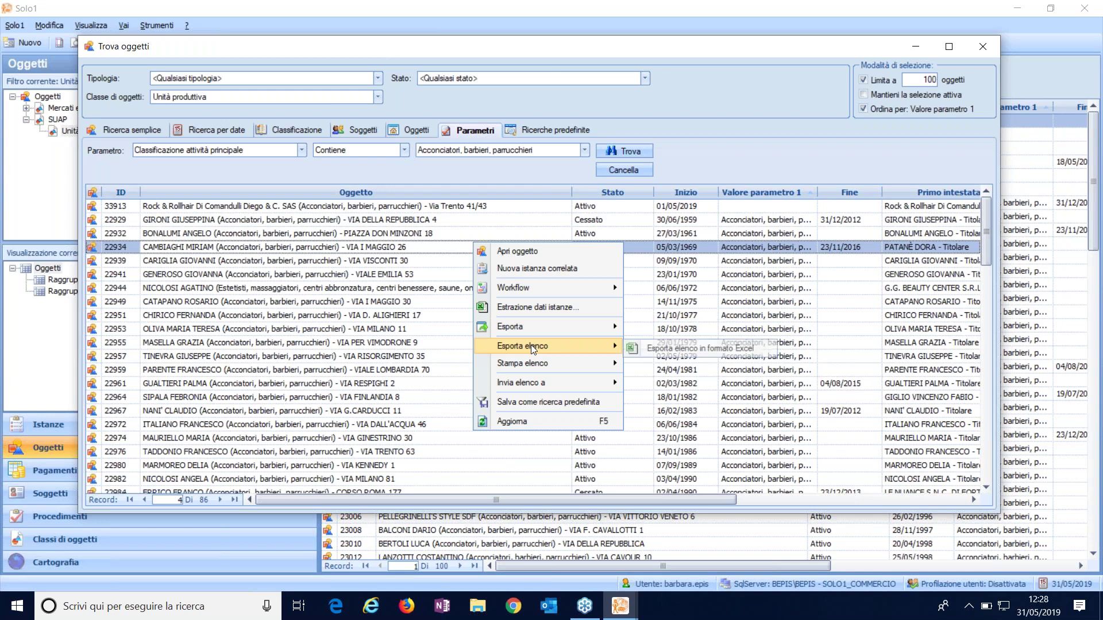
pyautogui.click(537, 306)
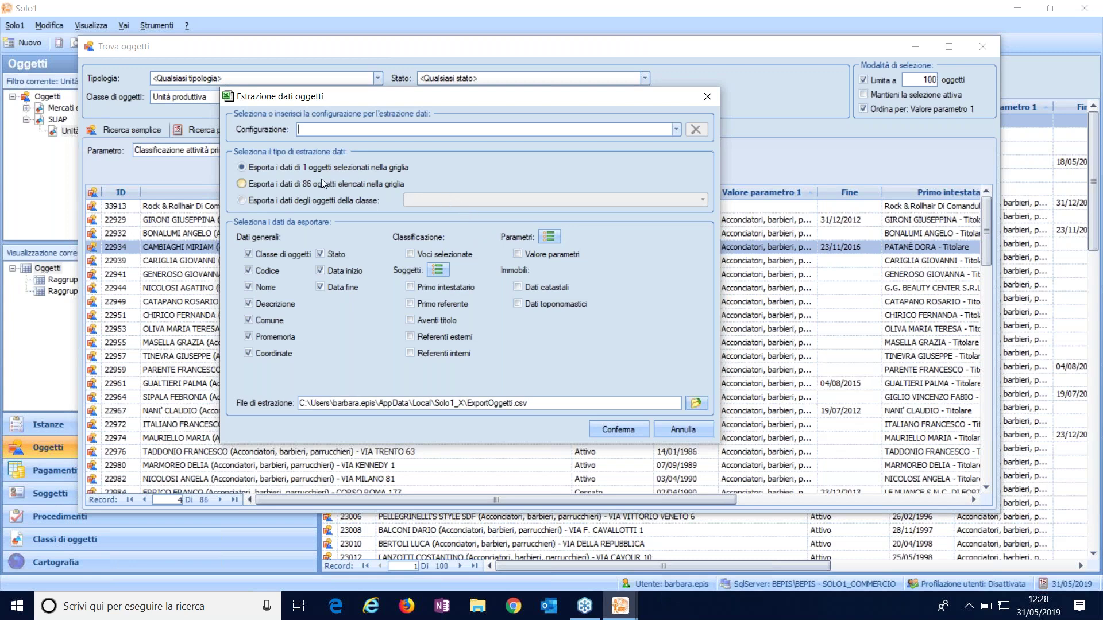
pyautogui.click(676, 131)
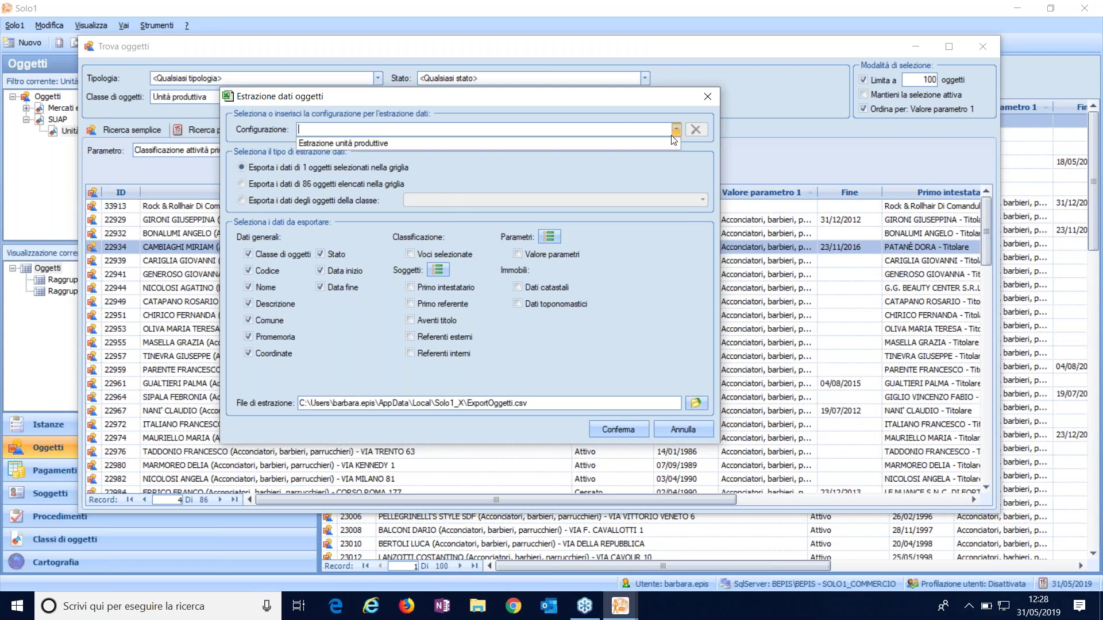
pyautogui.click(419, 145)
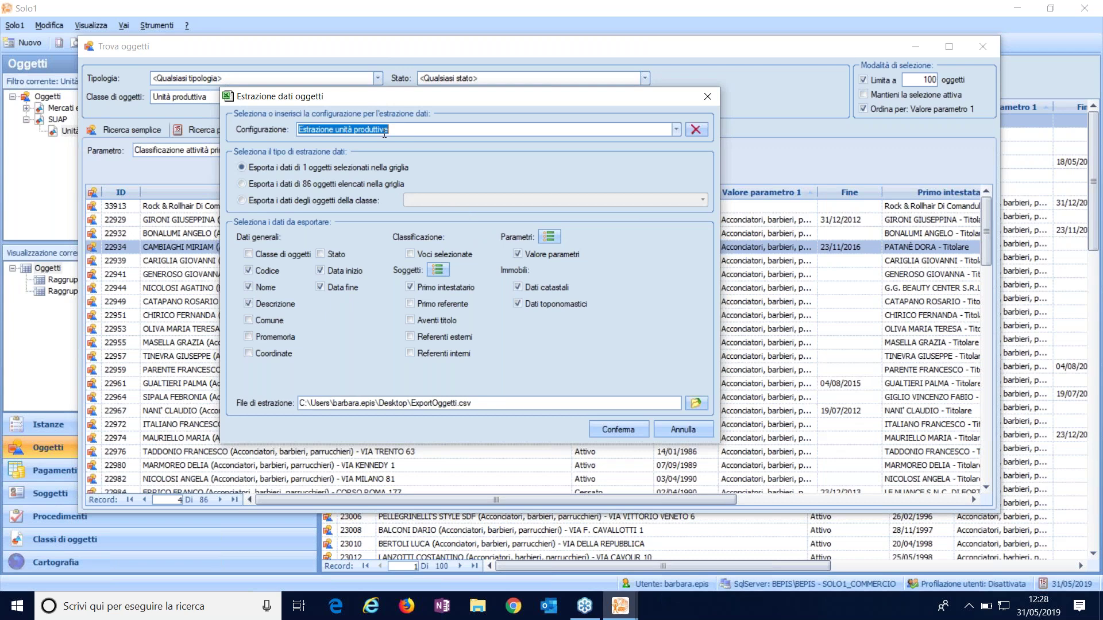
pyautogui.click(242, 184)
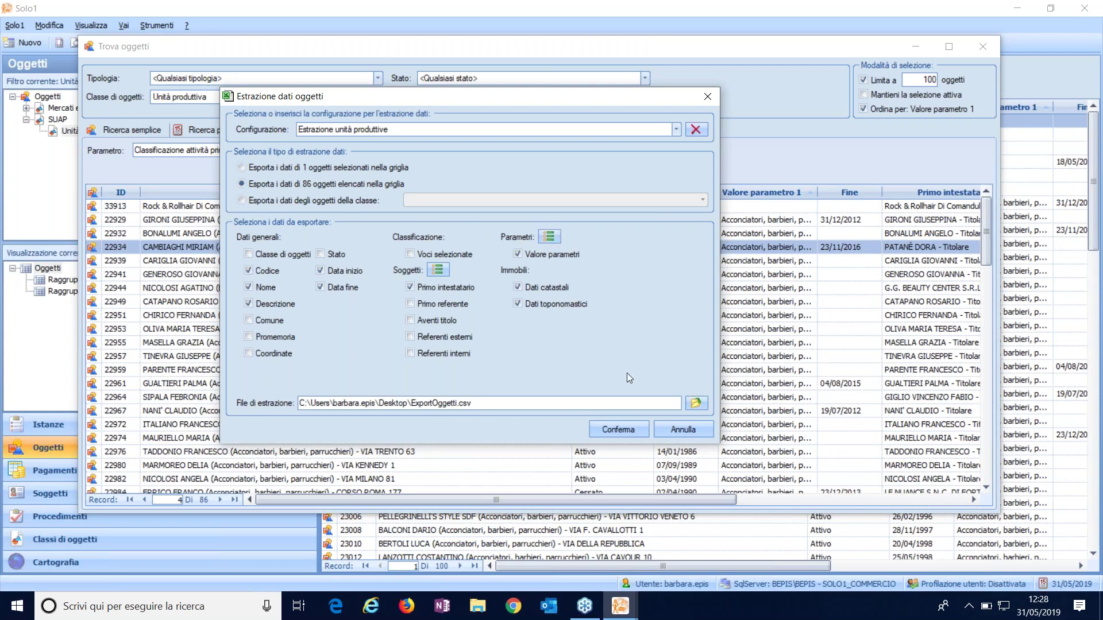
pyautogui.click(619, 429)
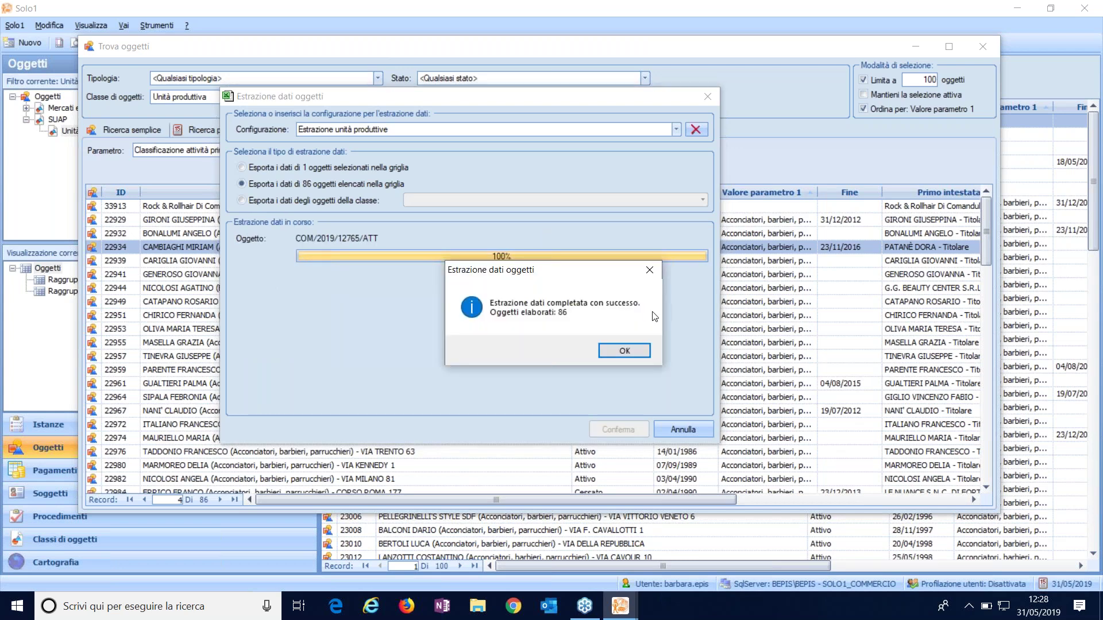
pyautogui.click(642, 351)
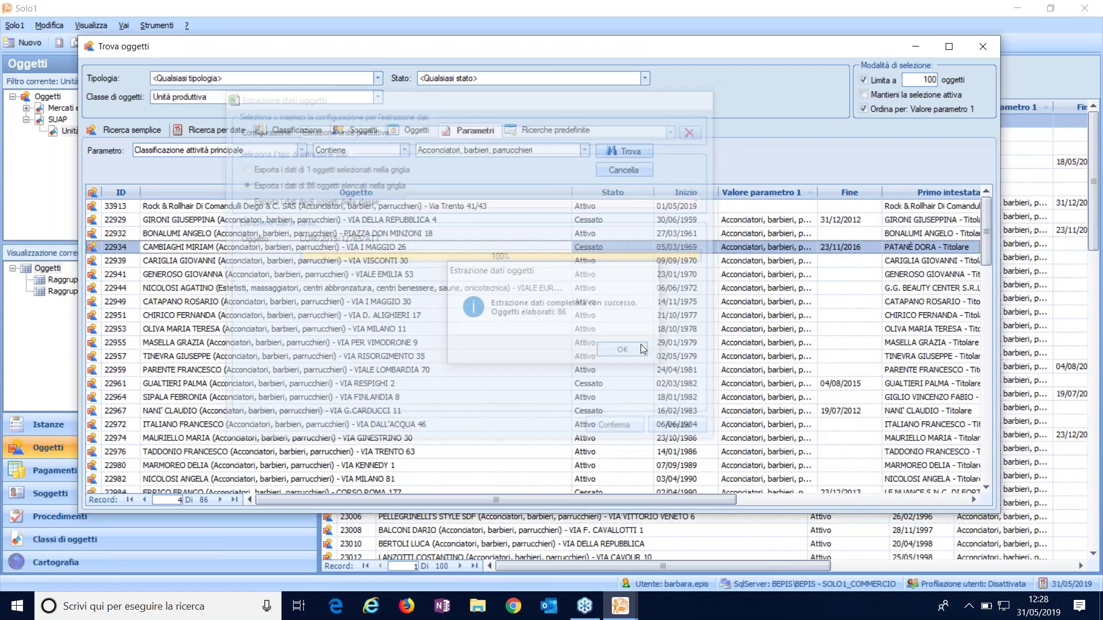
# Close the search, minimize Solo1, move ExportOggetti.csv to a free area of the desktop and open it maximized in Excel
pyautogui.click(982, 45)
pyautogui.click(1017, 8)
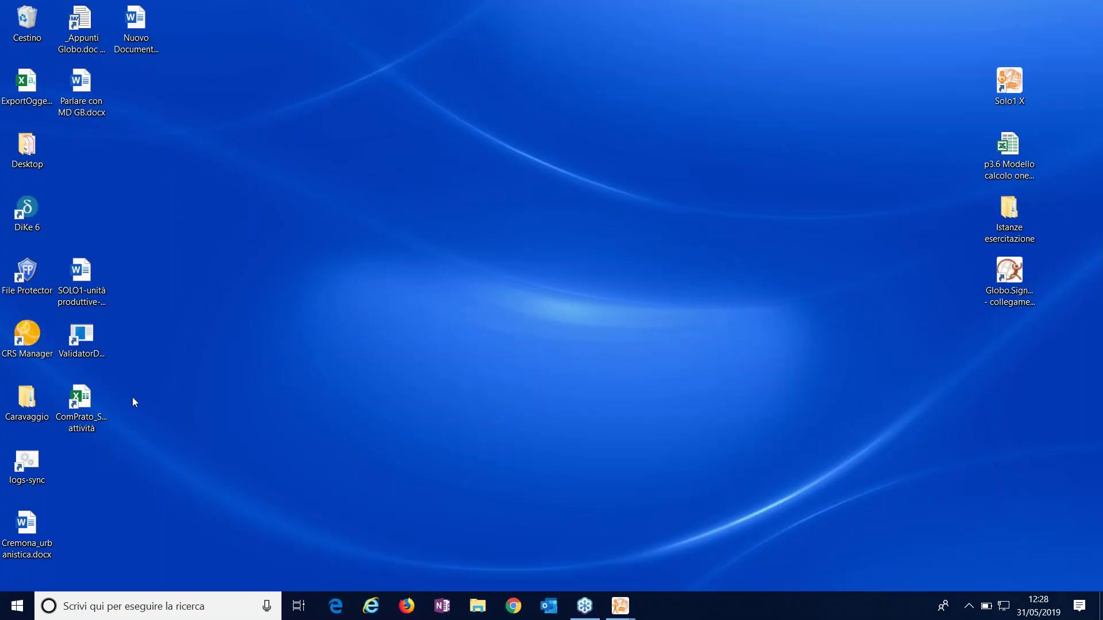
pyautogui.moveTo(39, 85); pyautogui.dragTo(468, 185)
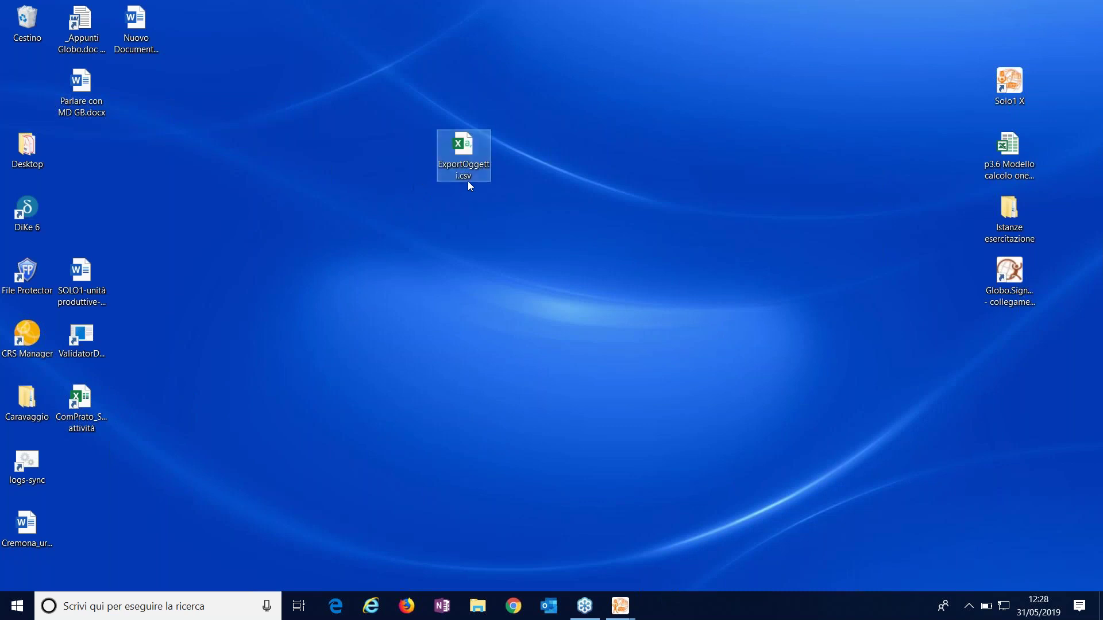
pyautogui.doubleClick(474, 156)
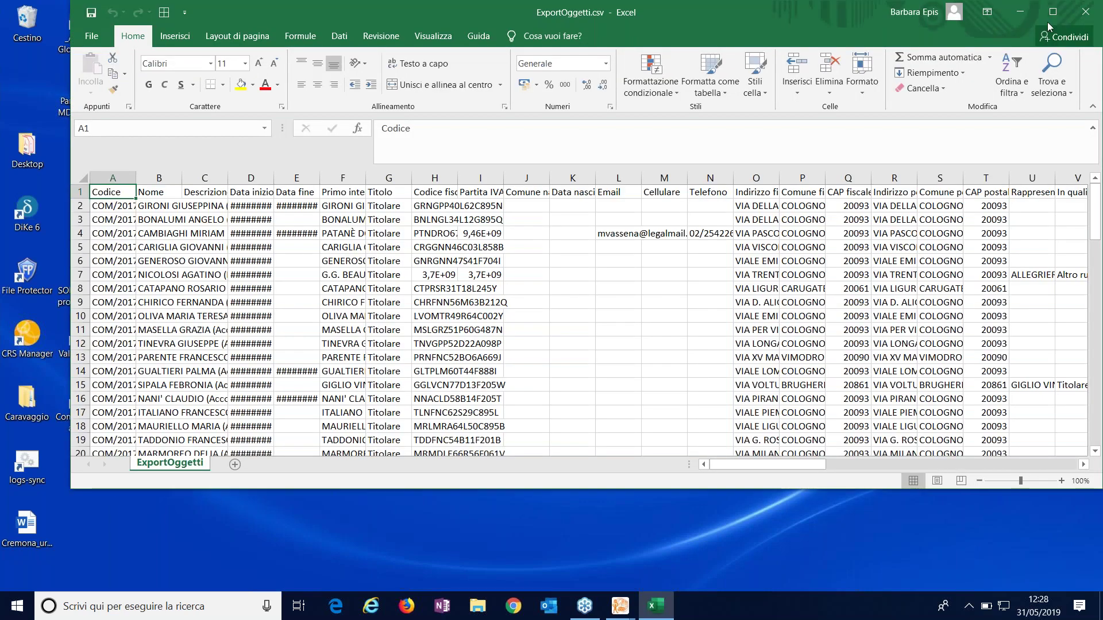
pyautogui.click(1052, 13)
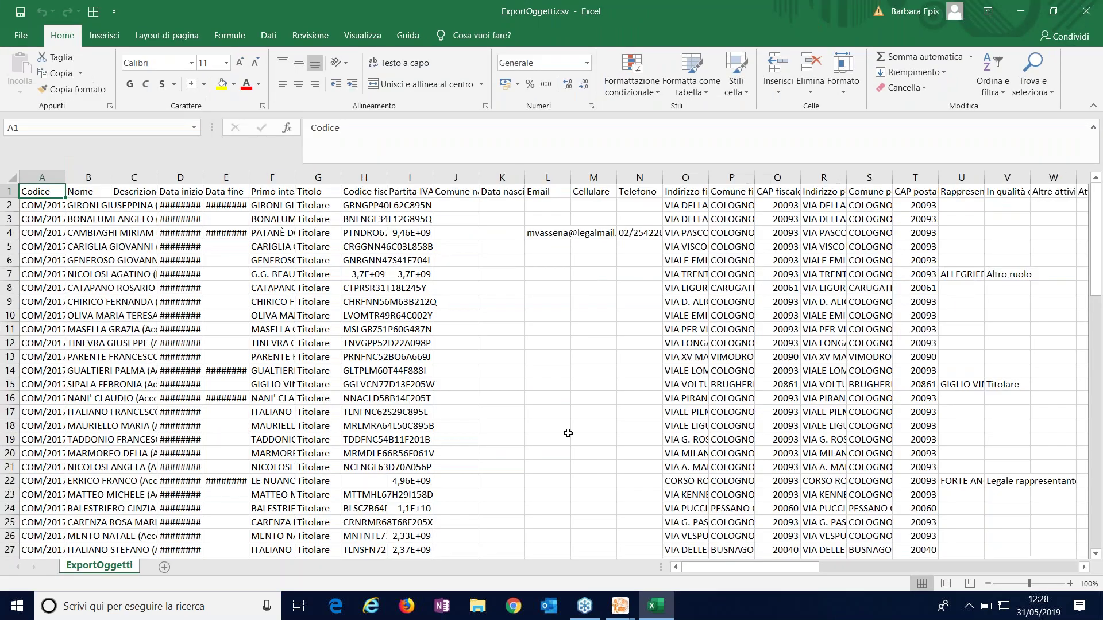
# Widen the Data inizio column and look through the exported columns and rows down to the end of the data
pyautogui.moveTo(204, 178); pyautogui.dragTo(286, 181)
pyautogui.moveTo(739, 571); pyautogui.dragTo(800, 592)
pyautogui.scroll(-20, 574, 352)
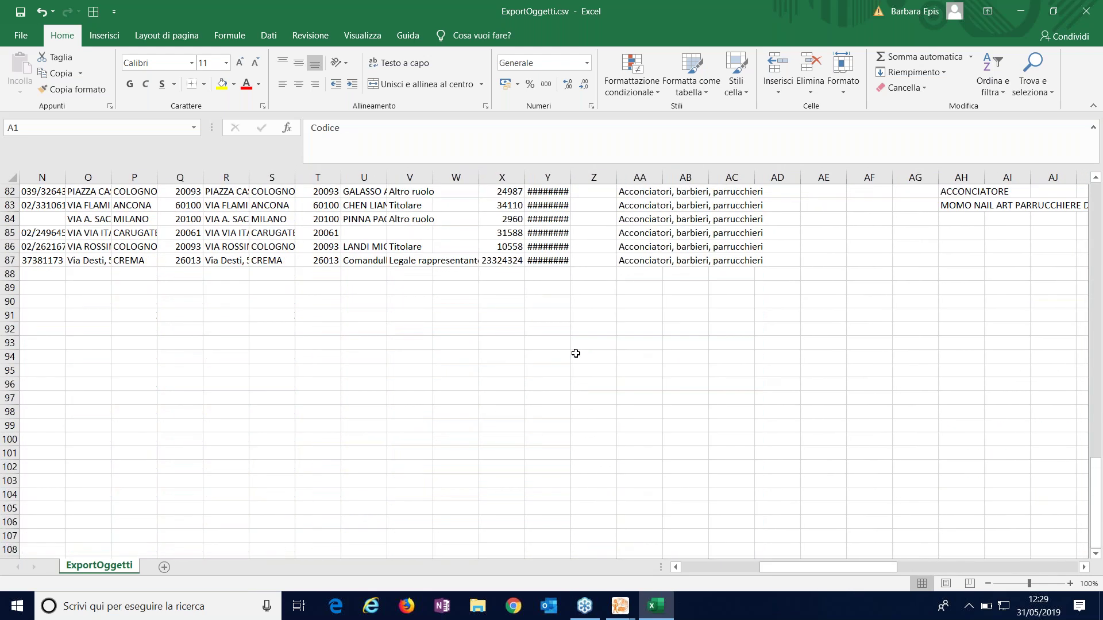
# Add an automatic sum of X2:X87 in cell X88 below the exported data and select it to check the formula
pyautogui.click(510, 275)
pyautogui.click(919, 57)
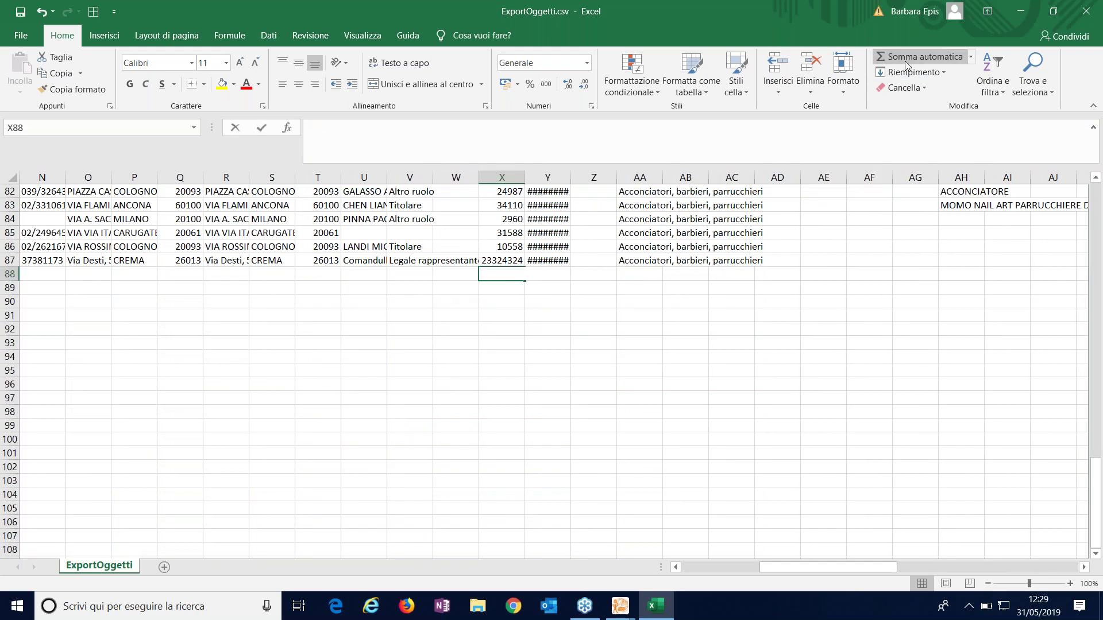
pyautogui.press('Return')
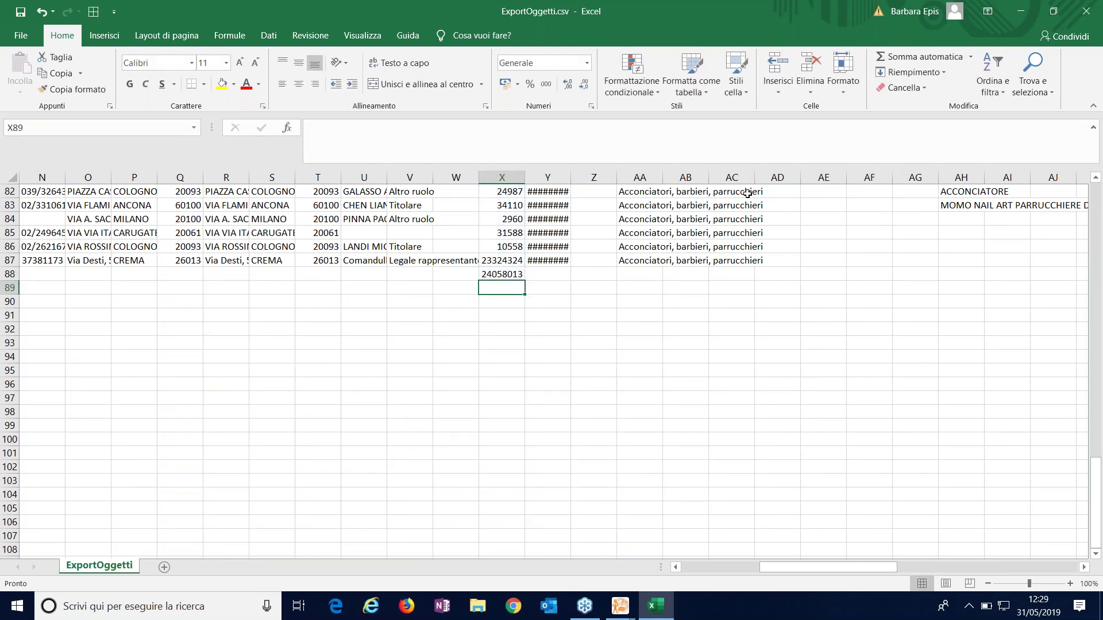
pyautogui.click(512, 275)
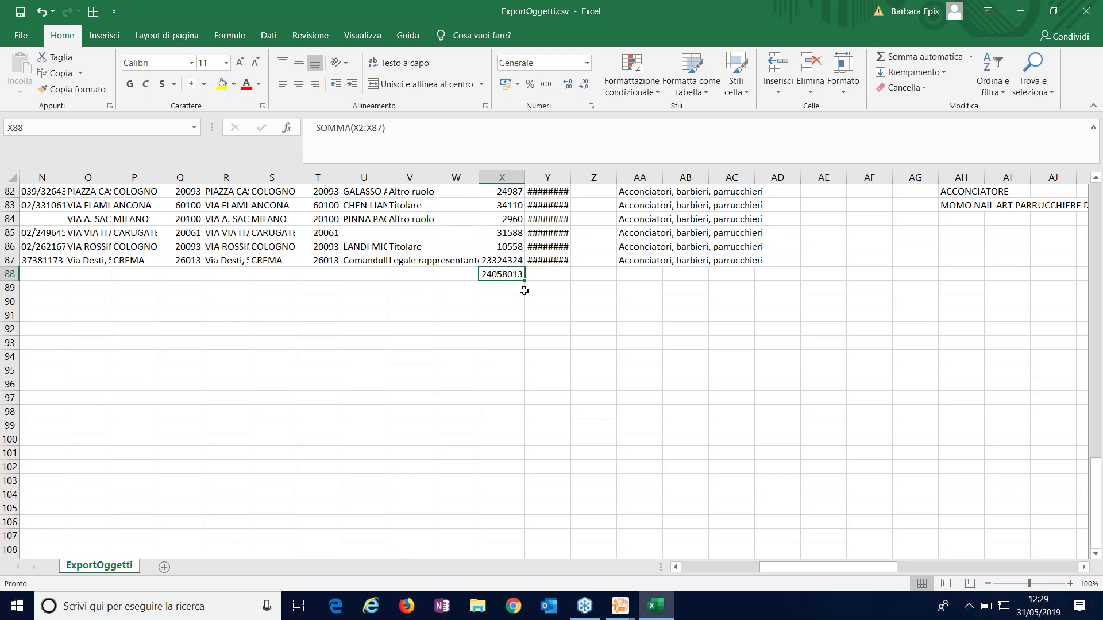
# Close ExportOggetti.csv in Excel without saving it and bring the Solo1 window back
pyautogui.click(1086, 11)
pyautogui.click(550, 317)
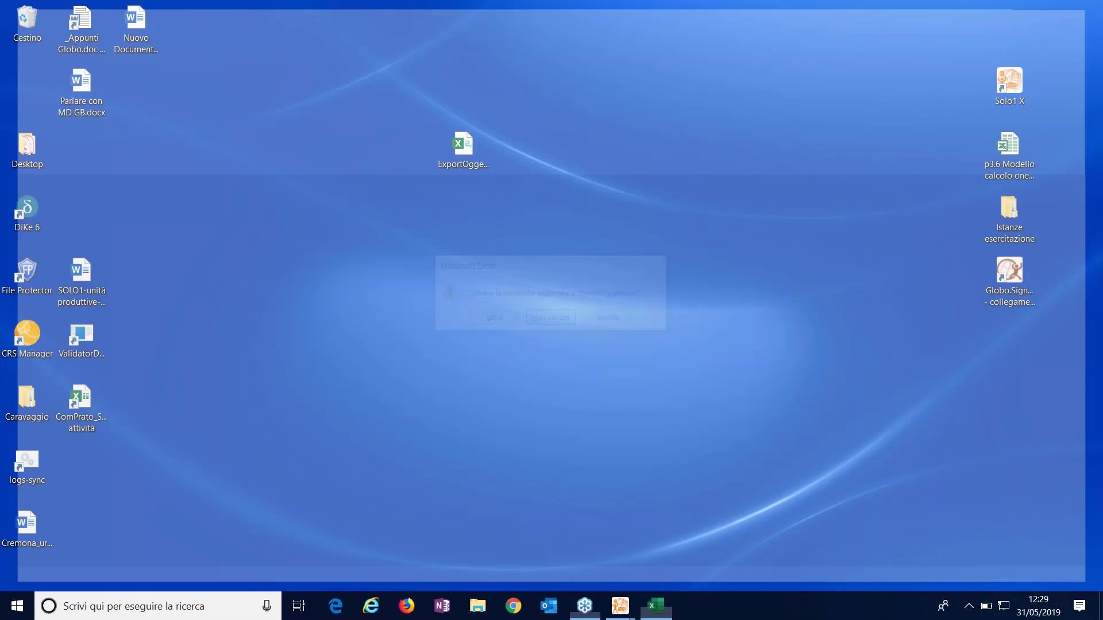
pyautogui.moveTo(621, 604)
pyautogui.click(527, 541)
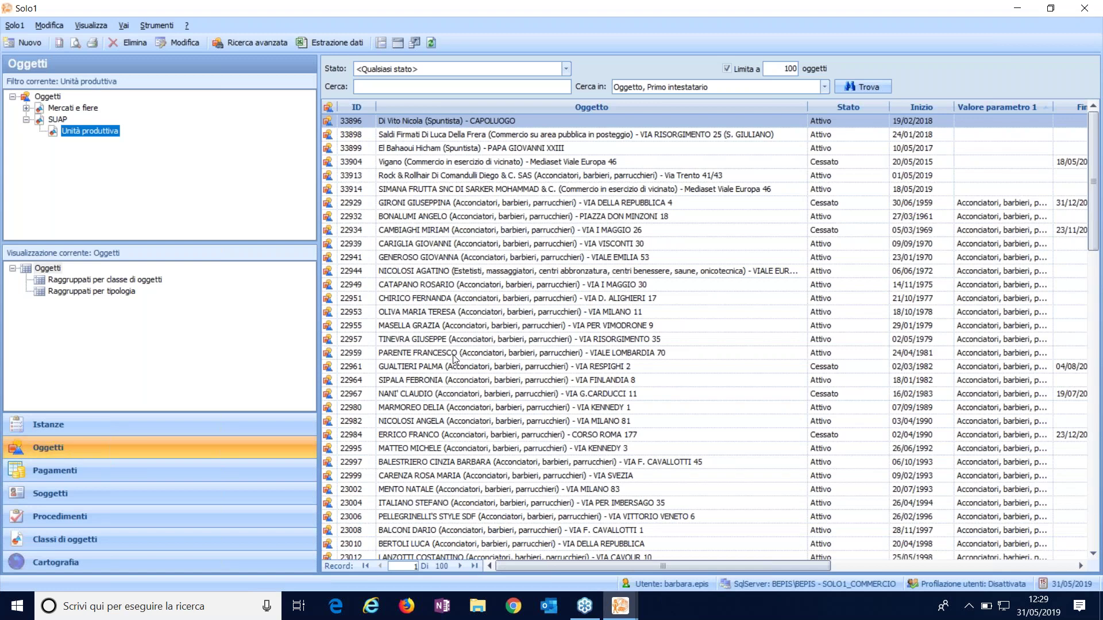
# Search the production units first for "spun", and replace that search with "post"
pyautogui.click(453, 88)
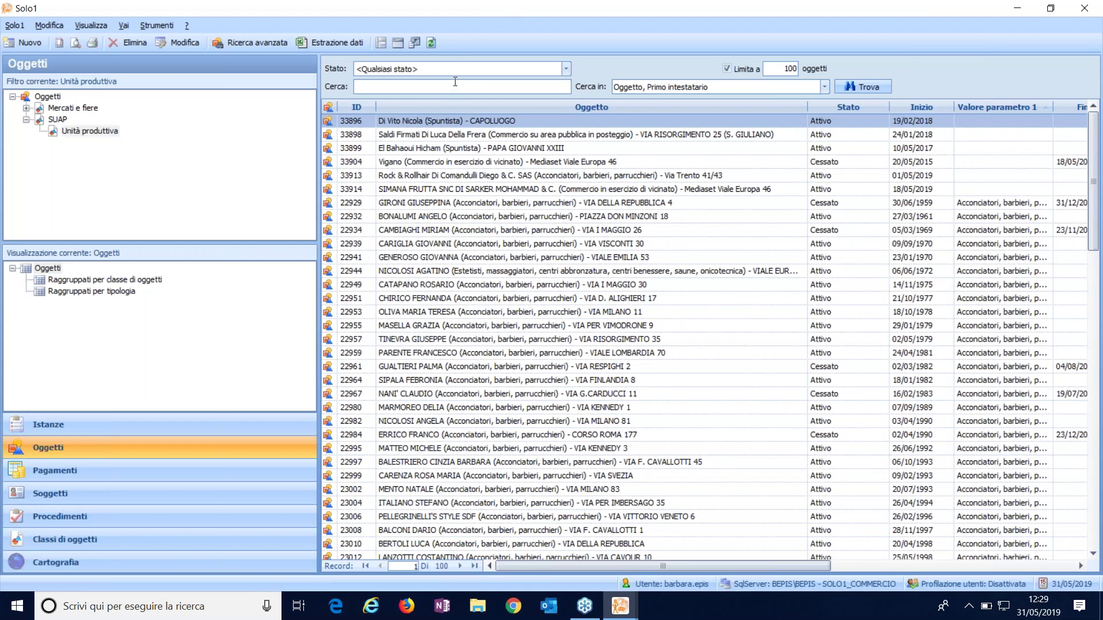
pyautogui.write('spun')
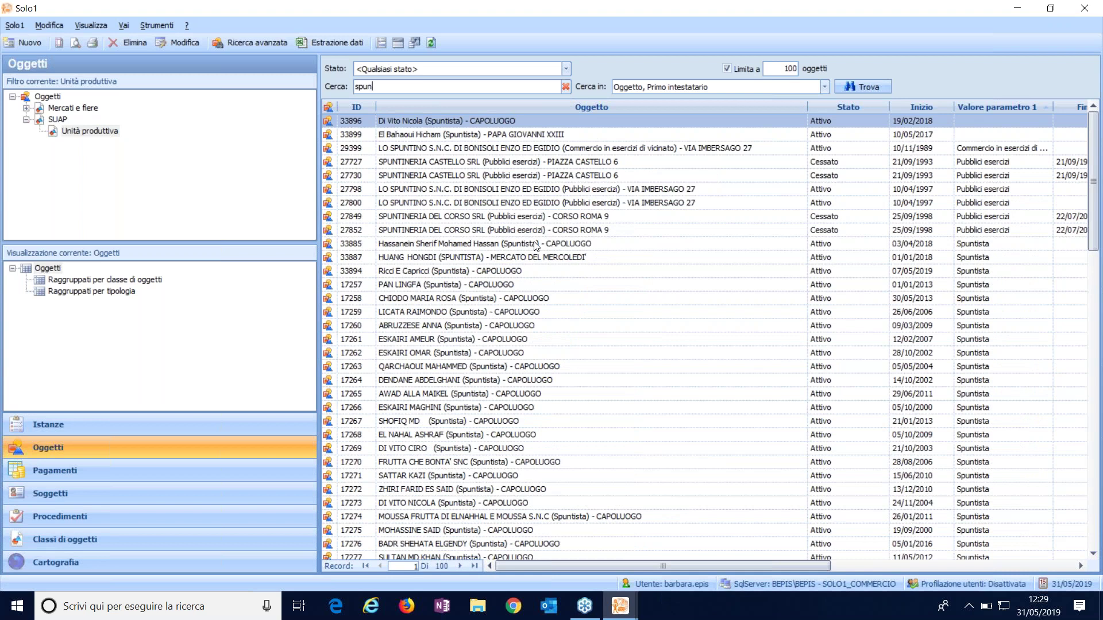
pyautogui.hotkey('ctrl', 'a')
pyautogui.write('post')
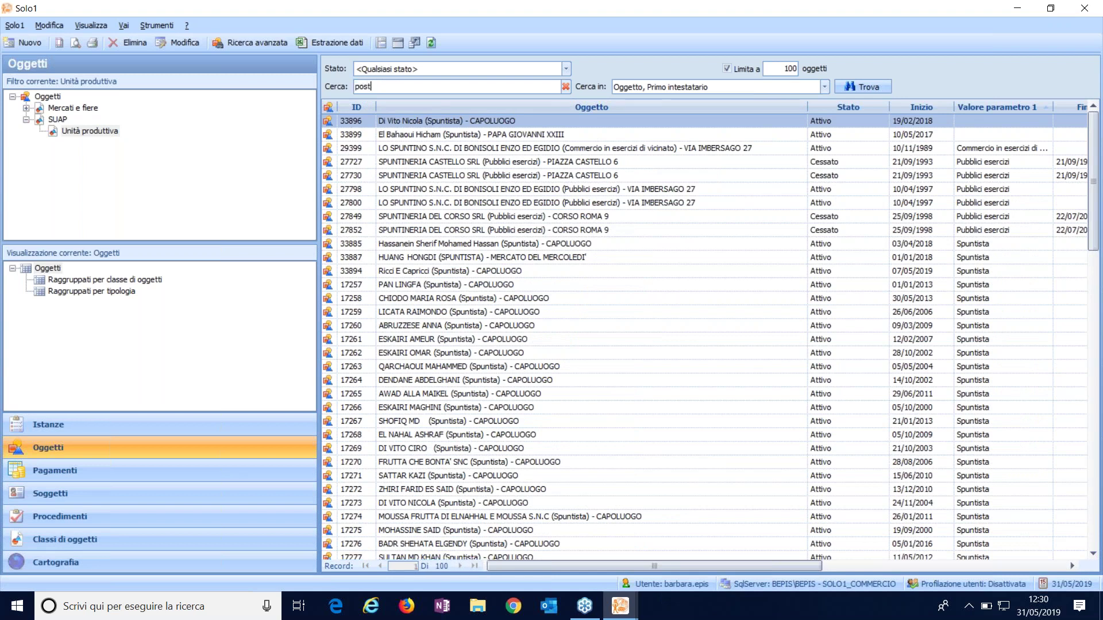
pyautogui.press('Return')
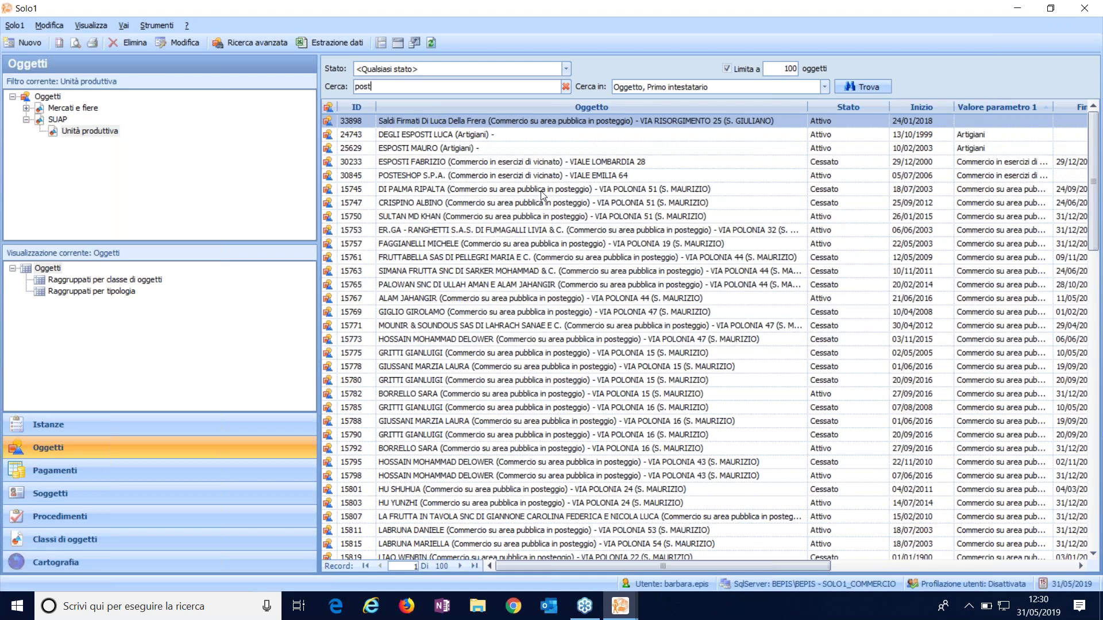
# Open the first ceased Commercio su area pubblica in posteggio unit, examine the holder, activity and location parts of its name, and close it
pyautogui.click(541, 193)
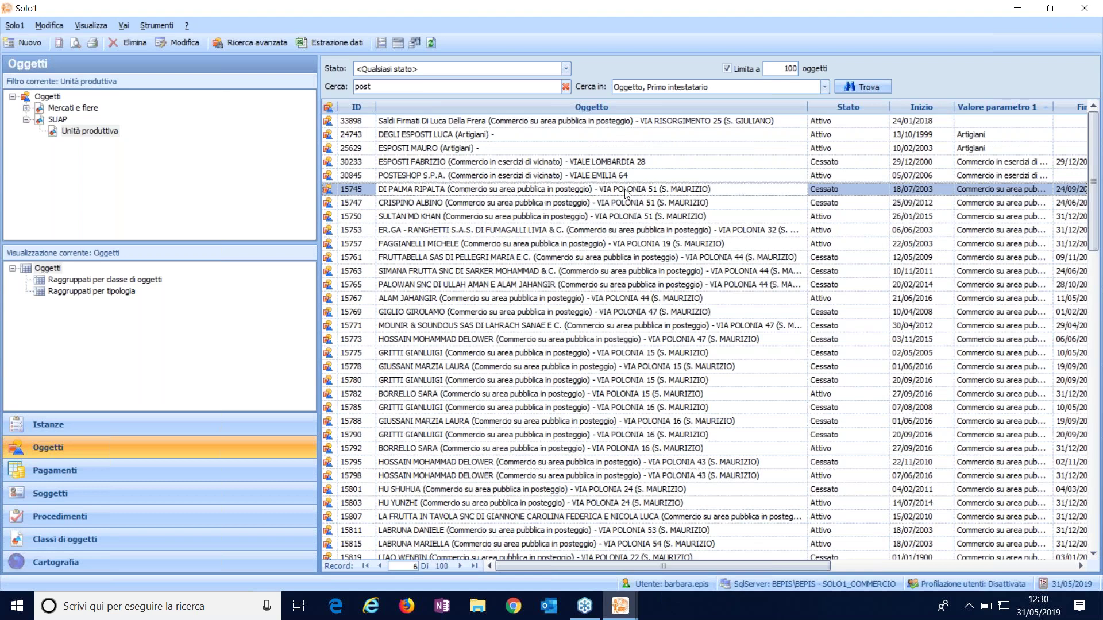
pyautogui.doubleClick(512, 194)
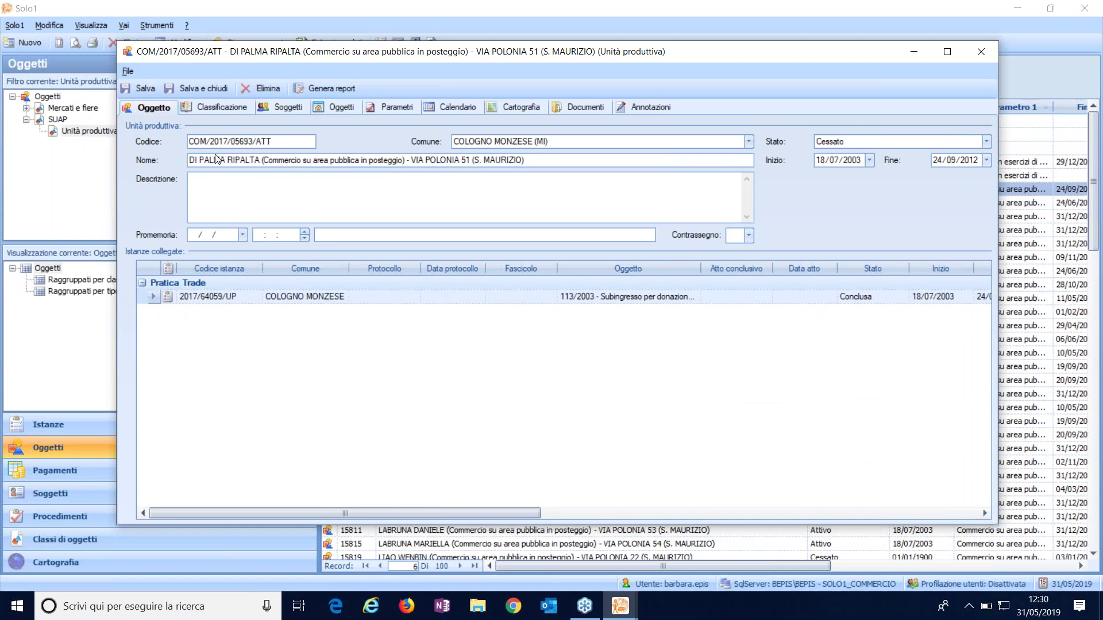
pyautogui.moveTo(260, 161); pyautogui.dragTo(179, 161)
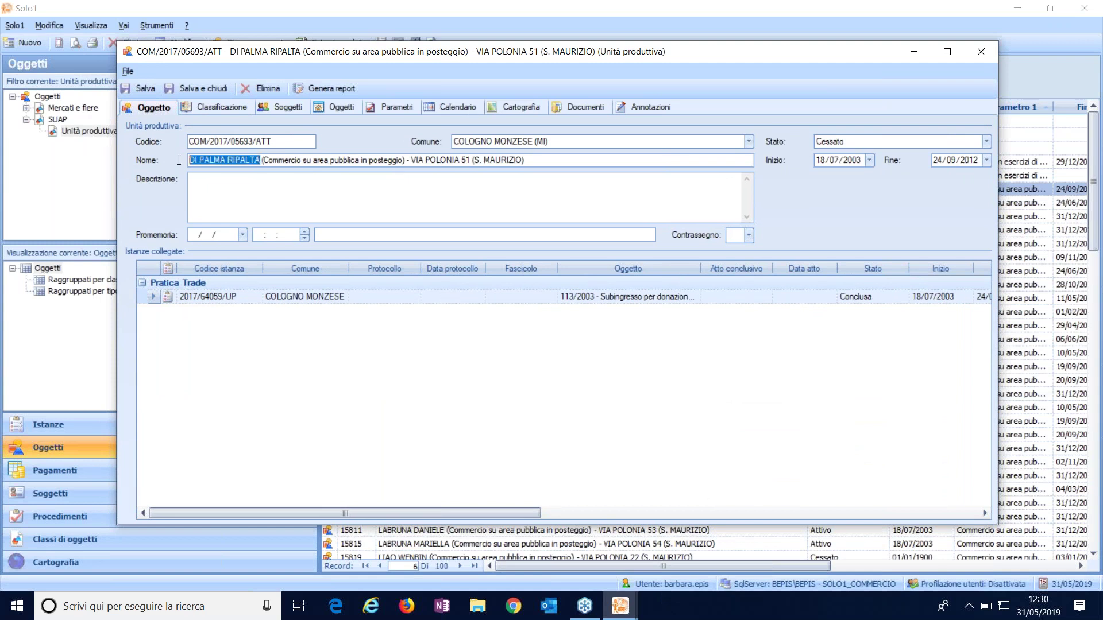
pyautogui.moveTo(263, 161); pyautogui.dragTo(404, 161)
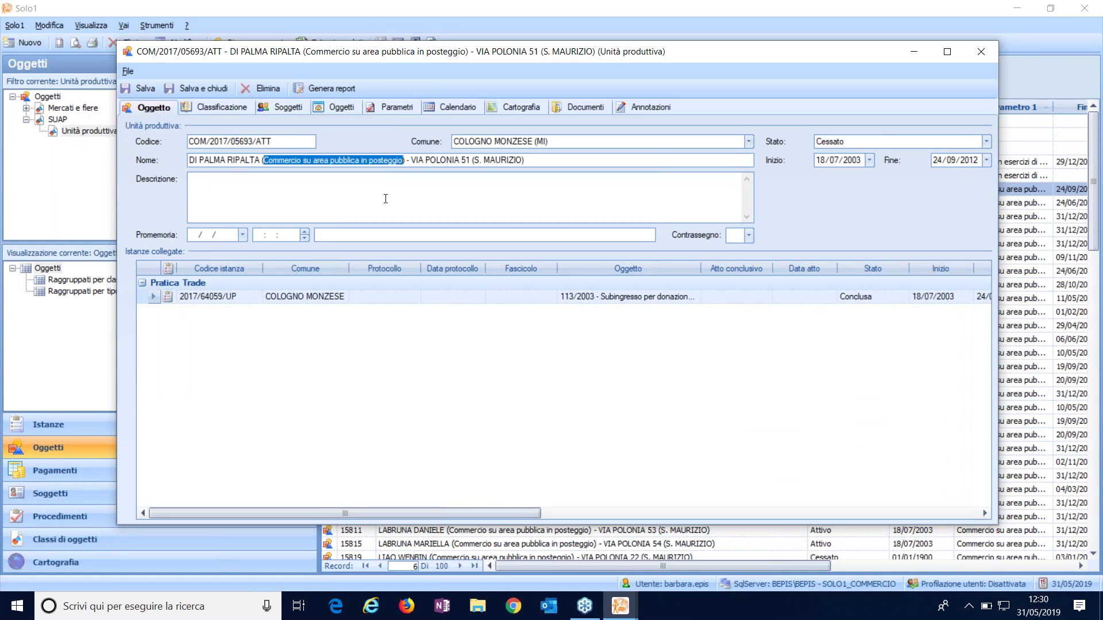
pyautogui.moveTo(525, 161); pyautogui.dragTo(410, 160)
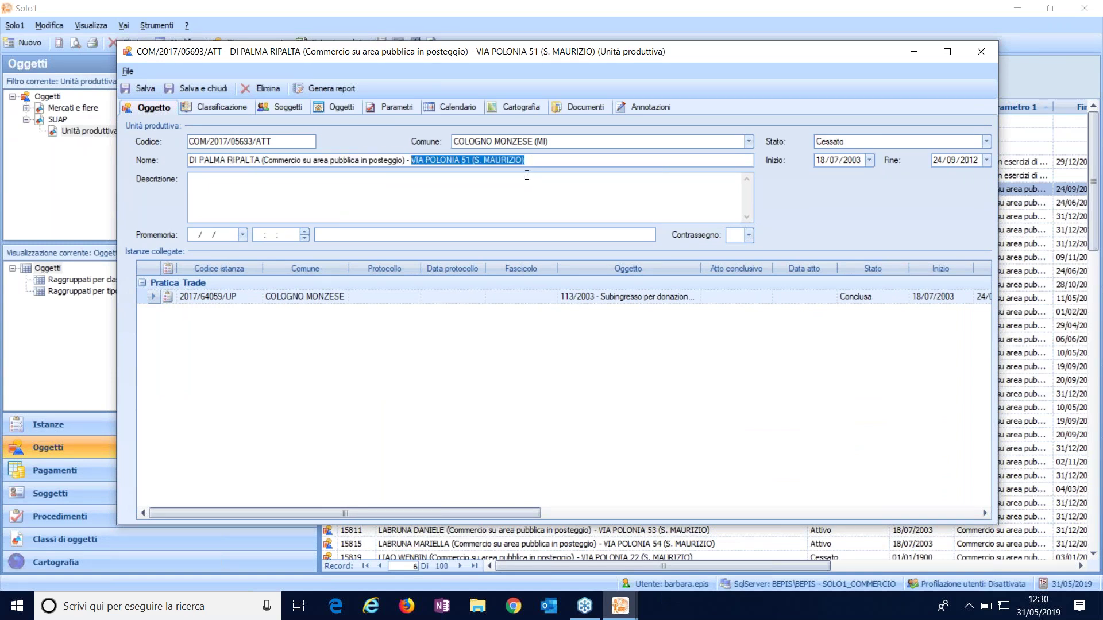
pyautogui.click(980, 54)
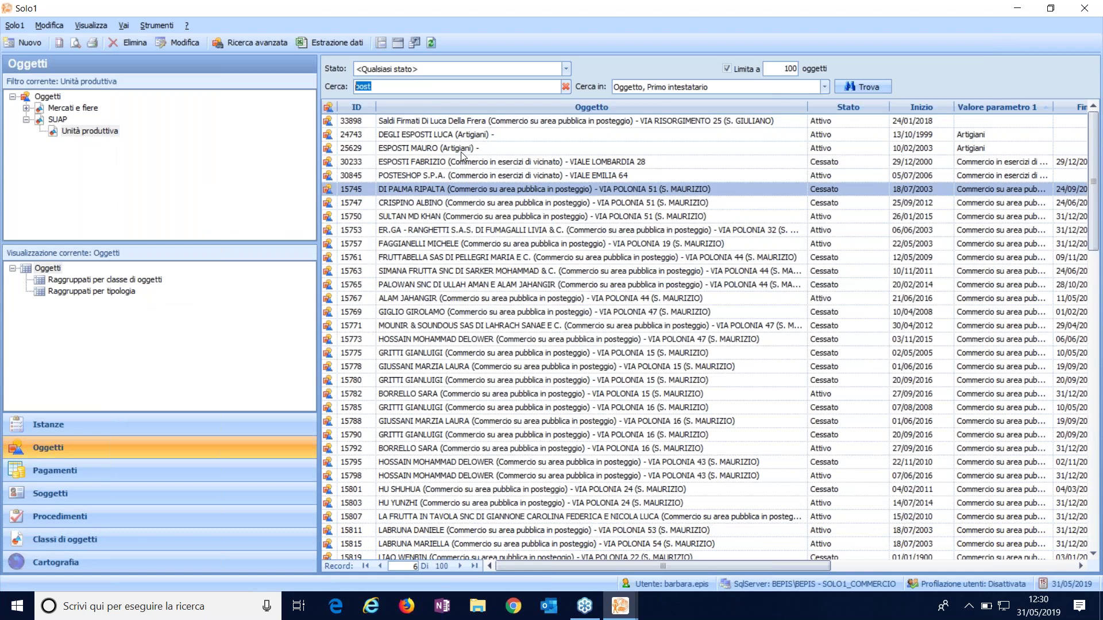
# Search the production units for "itin" and check the name in the record of the third Itinerante unit
pyautogui.write('in')
pyautogui.press('BackSpace')
pyautogui.write('tin')
pyautogui.press('Return')
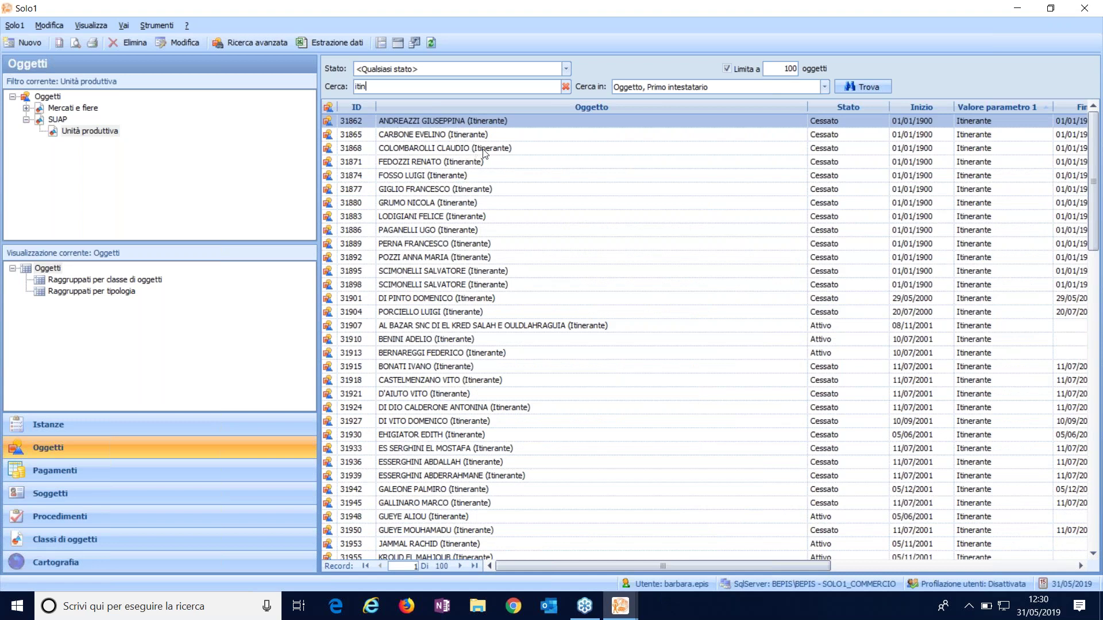
pyautogui.click(485, 149)
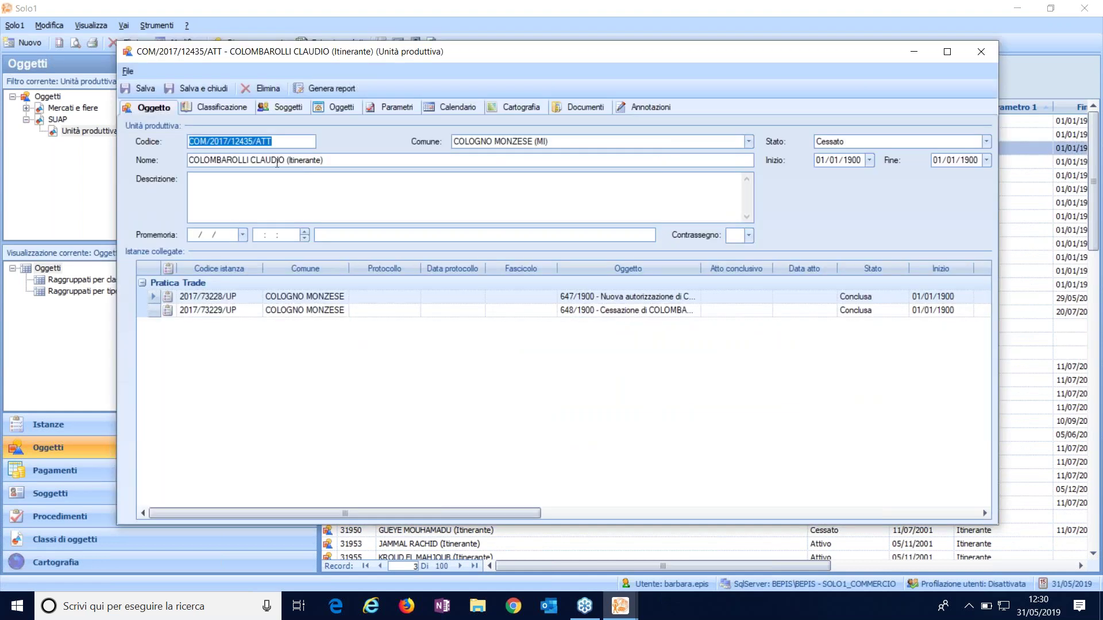
pyautogui.click(300, 160)
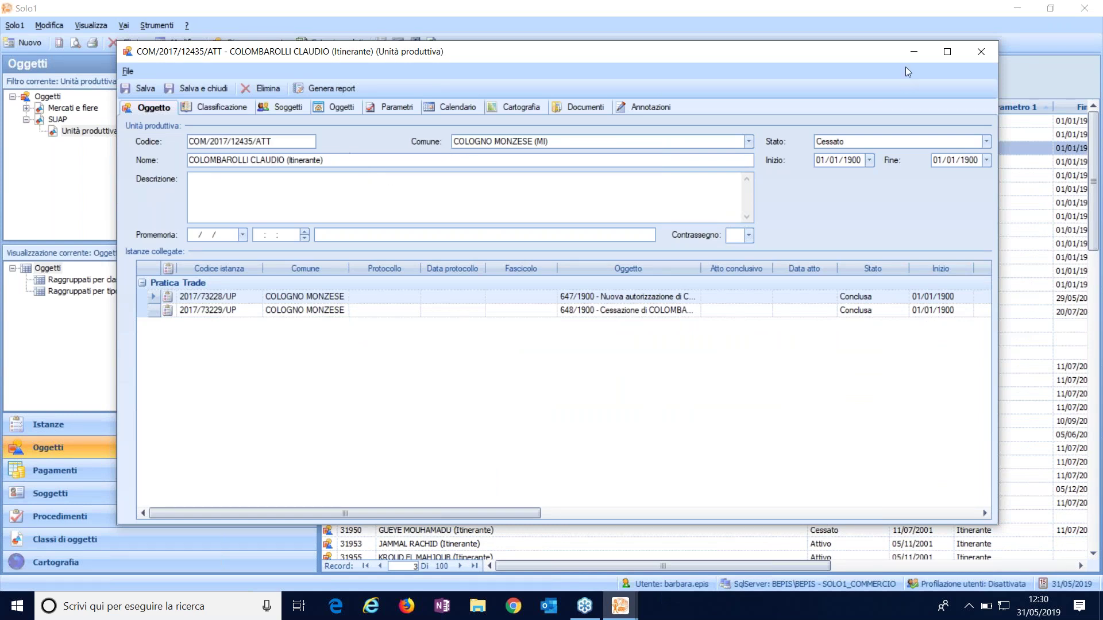
pyautogui.click(990, 56)
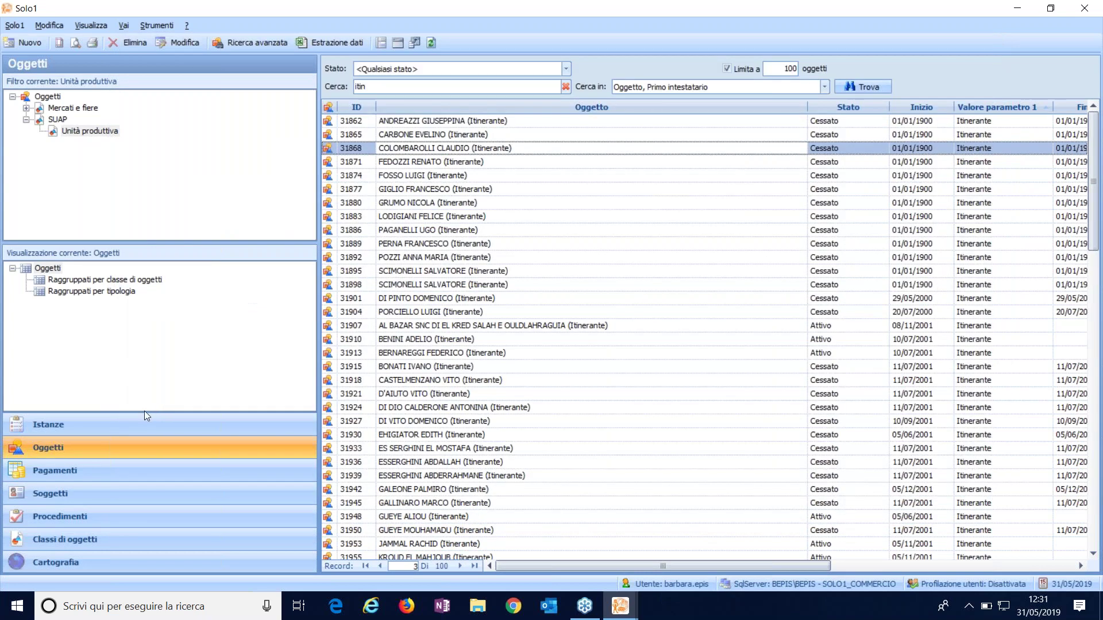
# List the Manifestazione objects under Mercati e fiere without any search text and open the CAPOLUOGO record
pyautogui.click(26, 108)
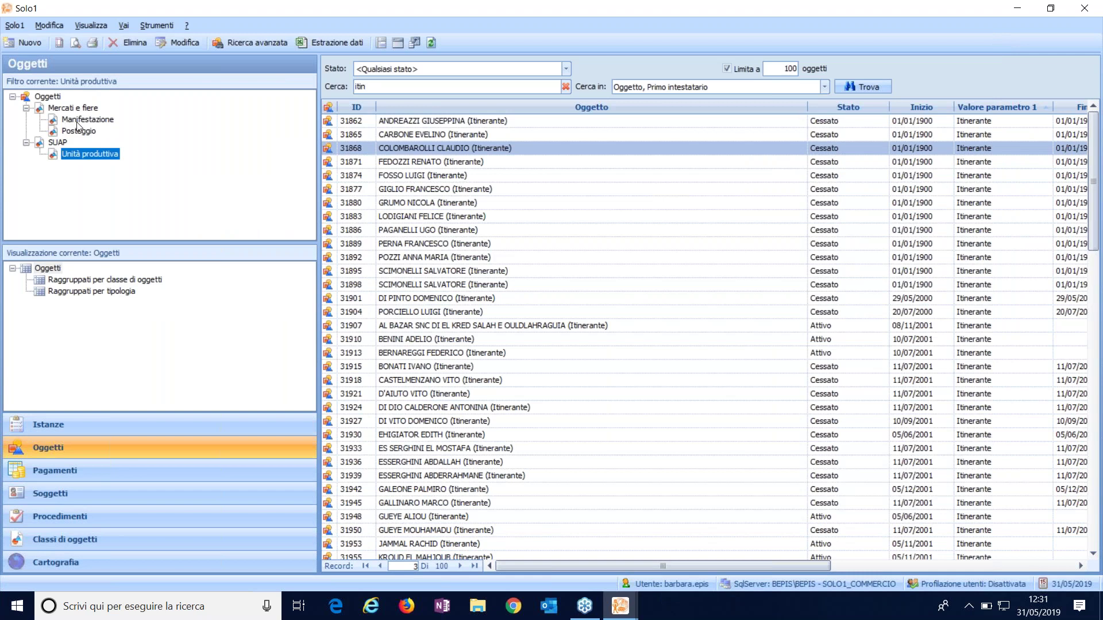
pyautogui.click(89, 120)
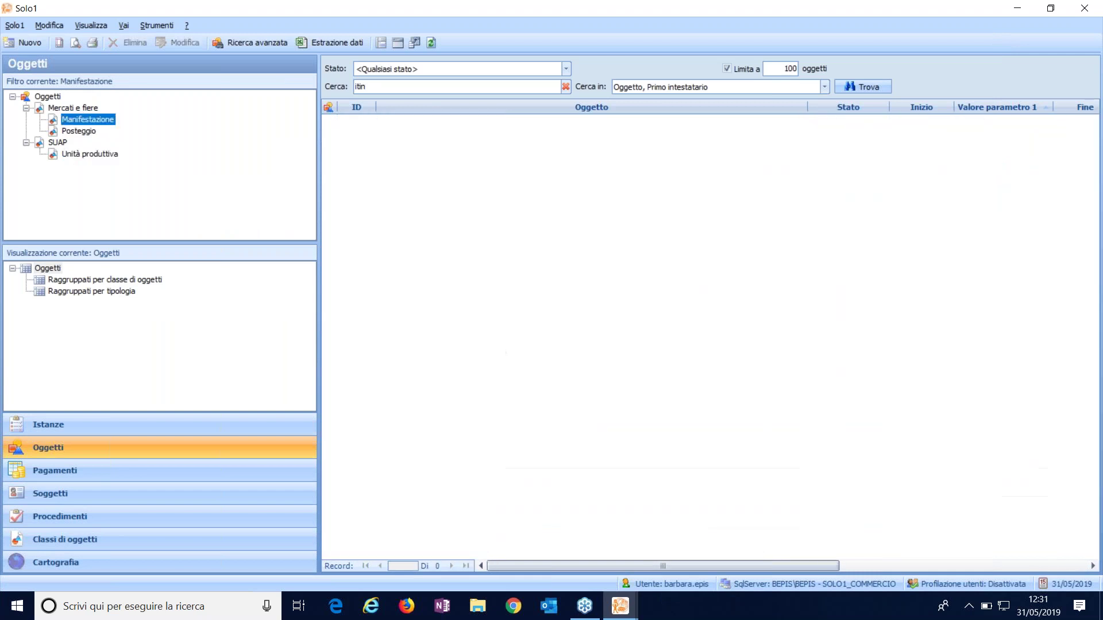
pyautogui.click(566, 86)
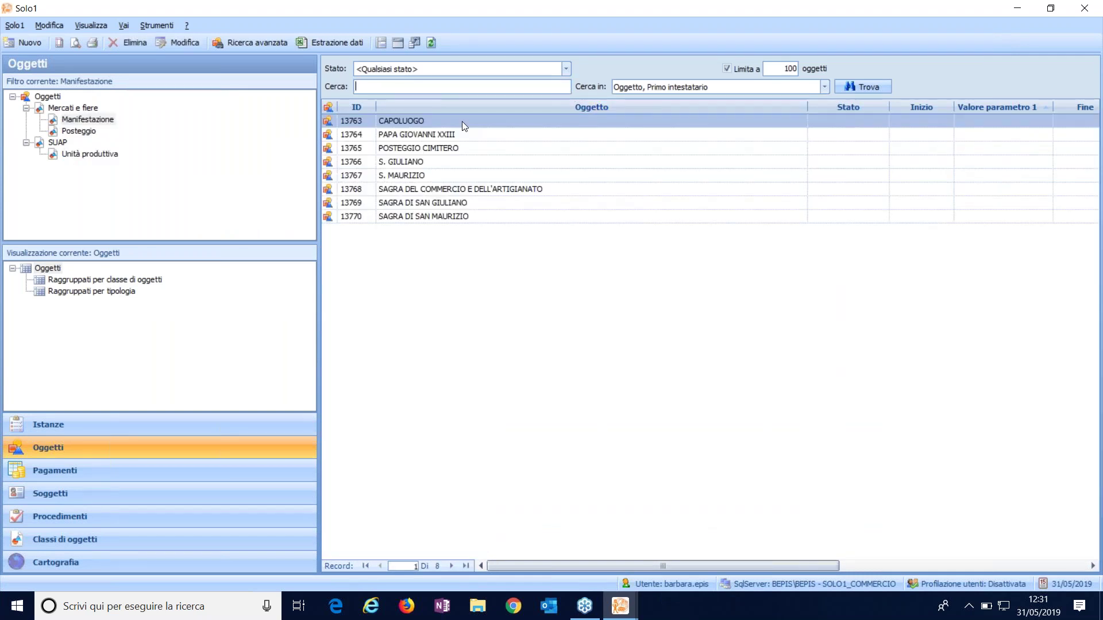
pyautogui.doubleClick(451, 119)
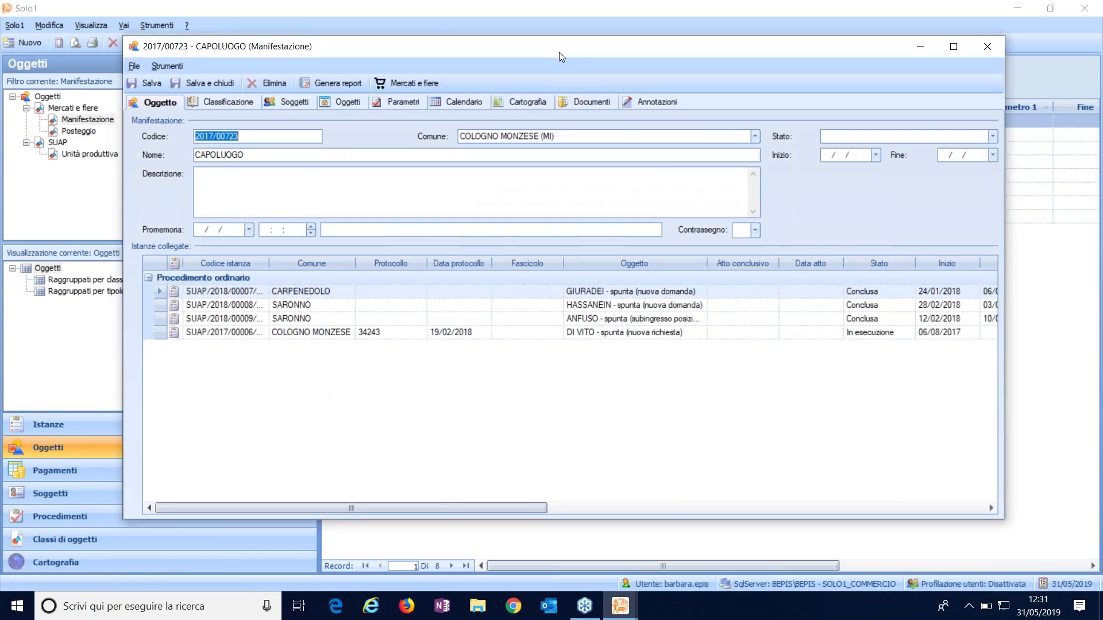
# Open the attendance register of the CAPOLUOGO event and create the default register for 23/05/2019
pyautogui.click(407, 84)
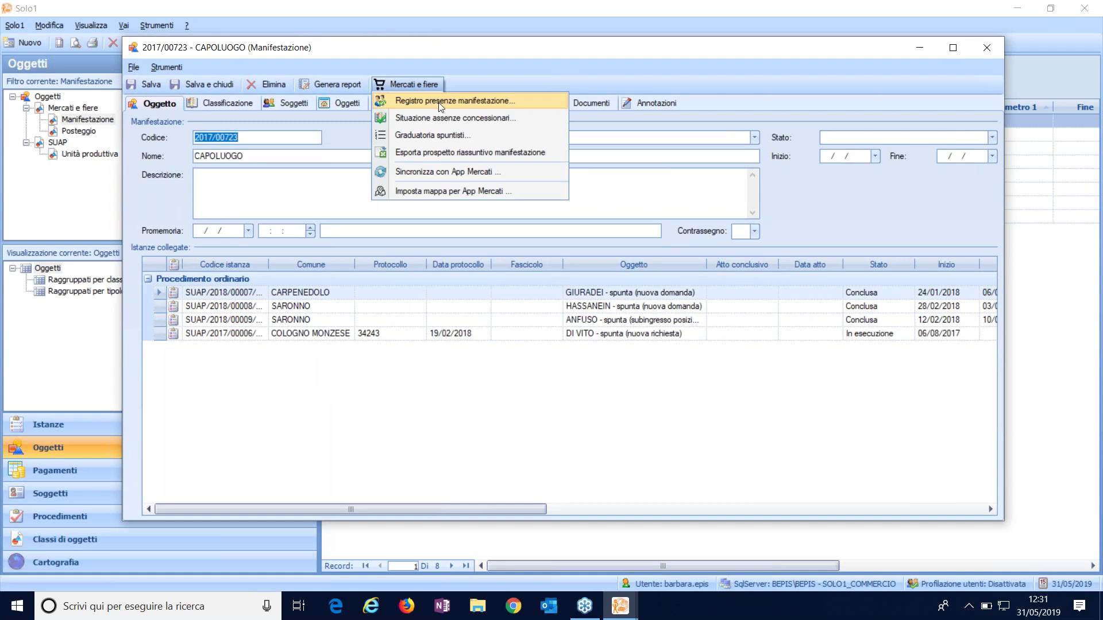
pyautogui.click(440, 102)
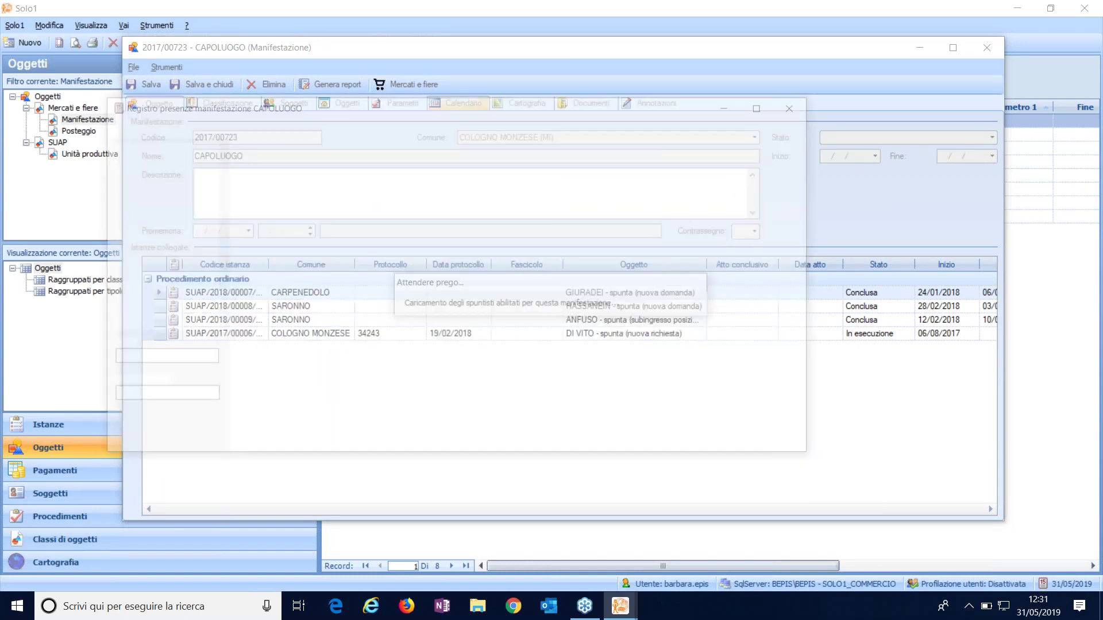
pyautogui.click(161, 302)
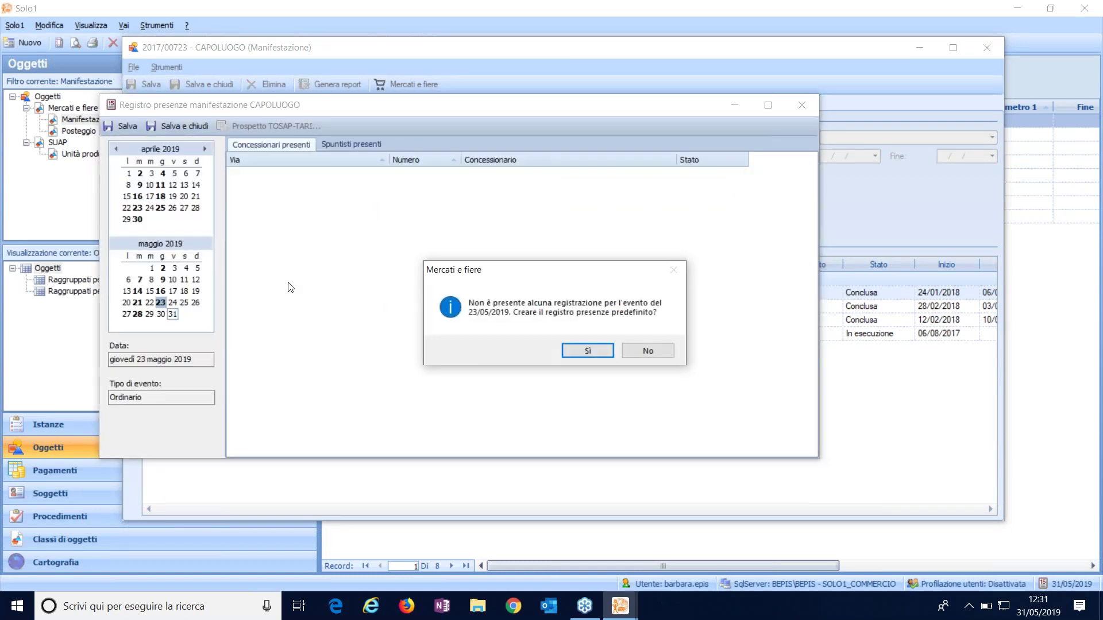
pyautogui.click(588, 351)
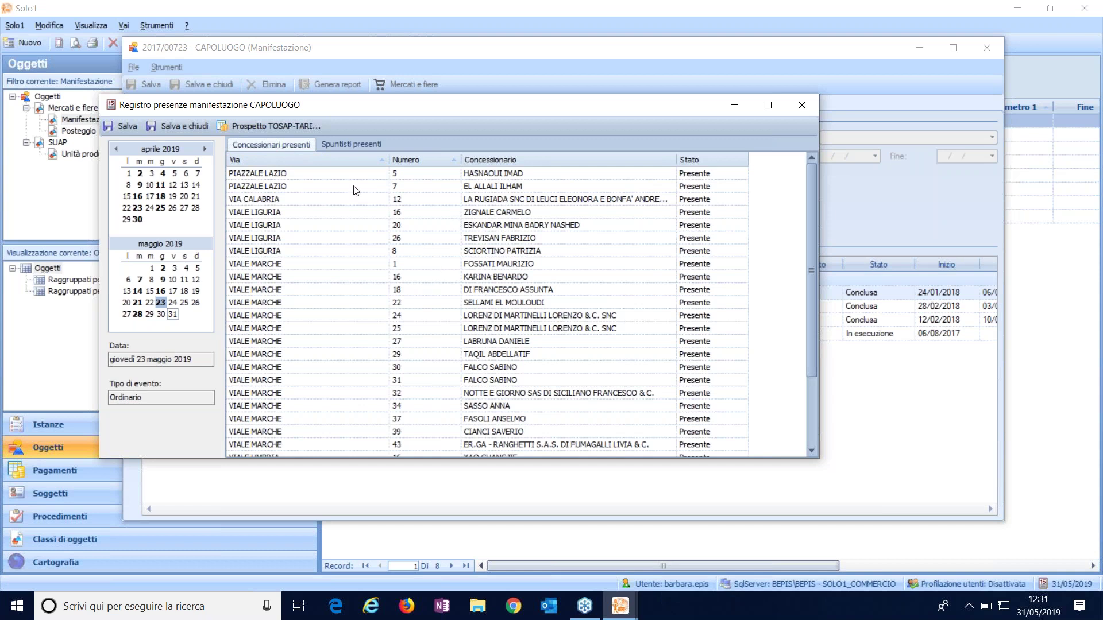
# View the Spuntisti presenti list of the register, and close the register without saving together with the CAPOLUOGO record
pyautogui.click(355, 144)
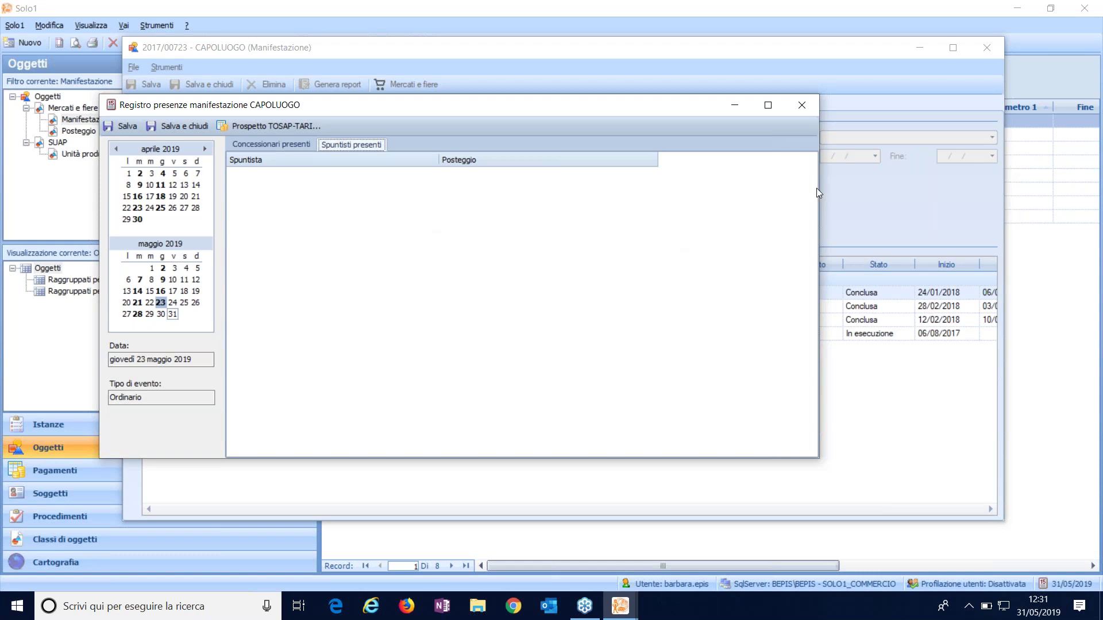
pyautogui.click(804, 105)
pyautogui.click(648, 343)
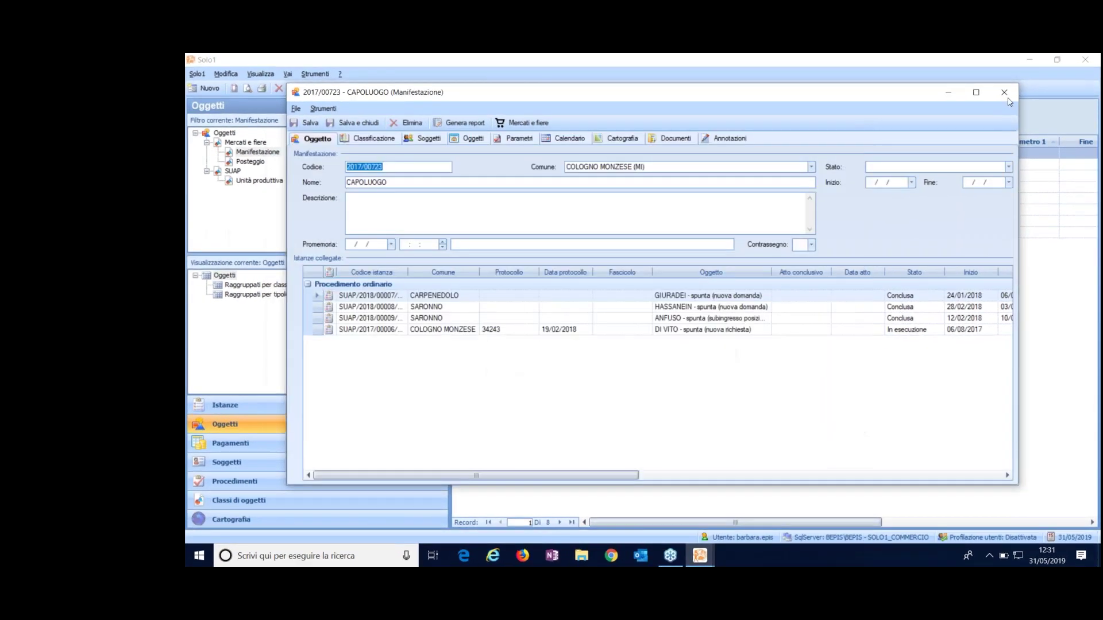
pyautogui.click(1005, 92)
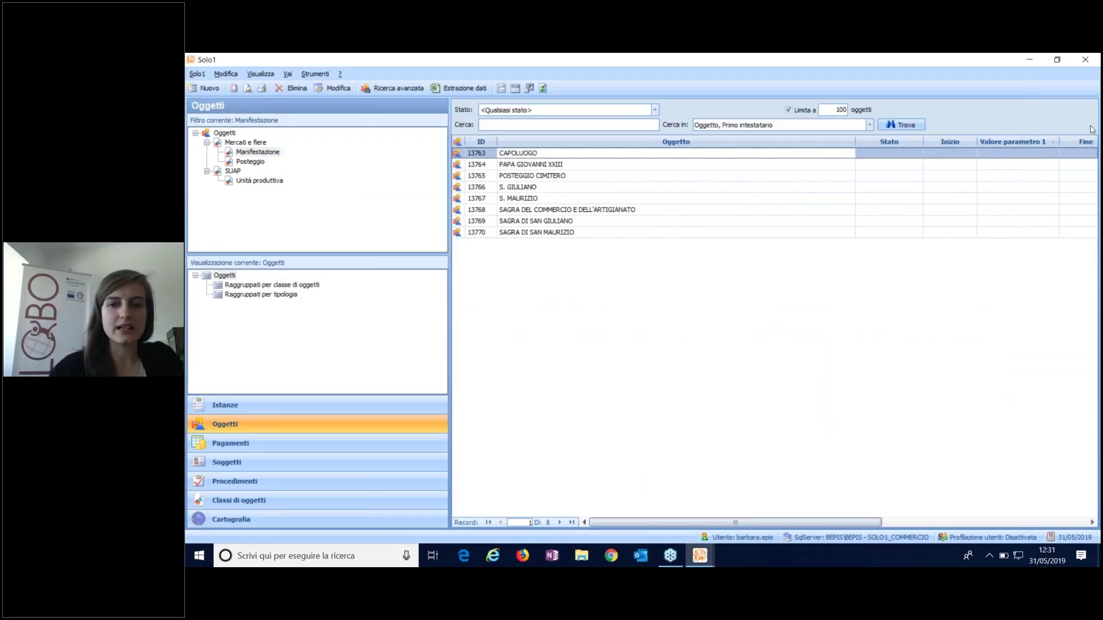
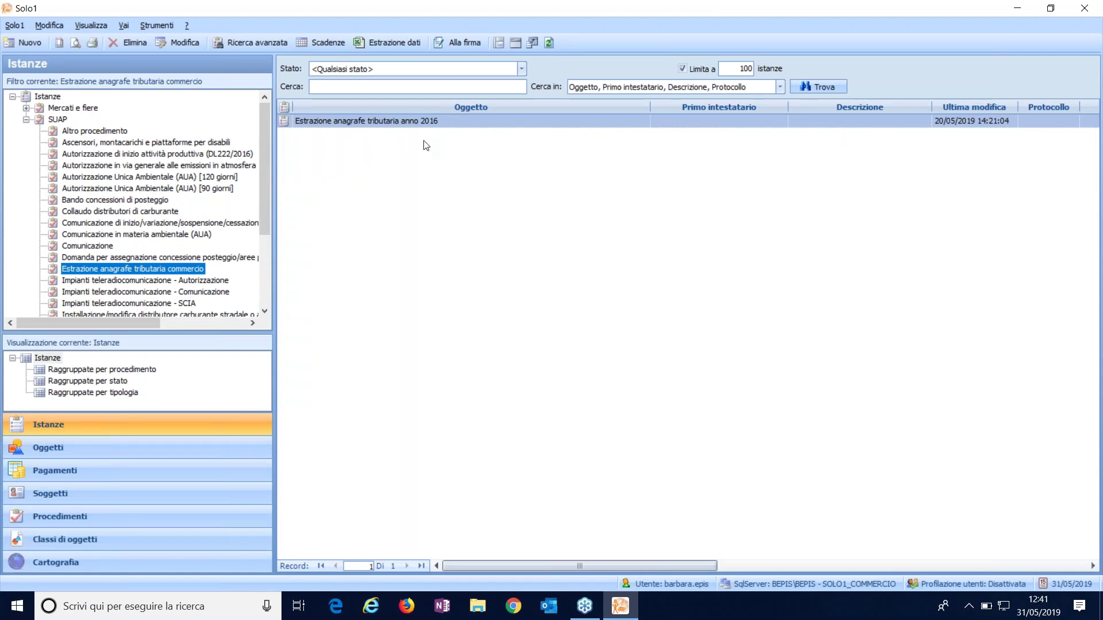
# Open the case Estrazione anagrafe tributaria anno 2016, look at its Genera unità produttive and Estrai commands, and close the case
pyautogui.click(416, 125)
pyautogui.doubleClick(416, 124)
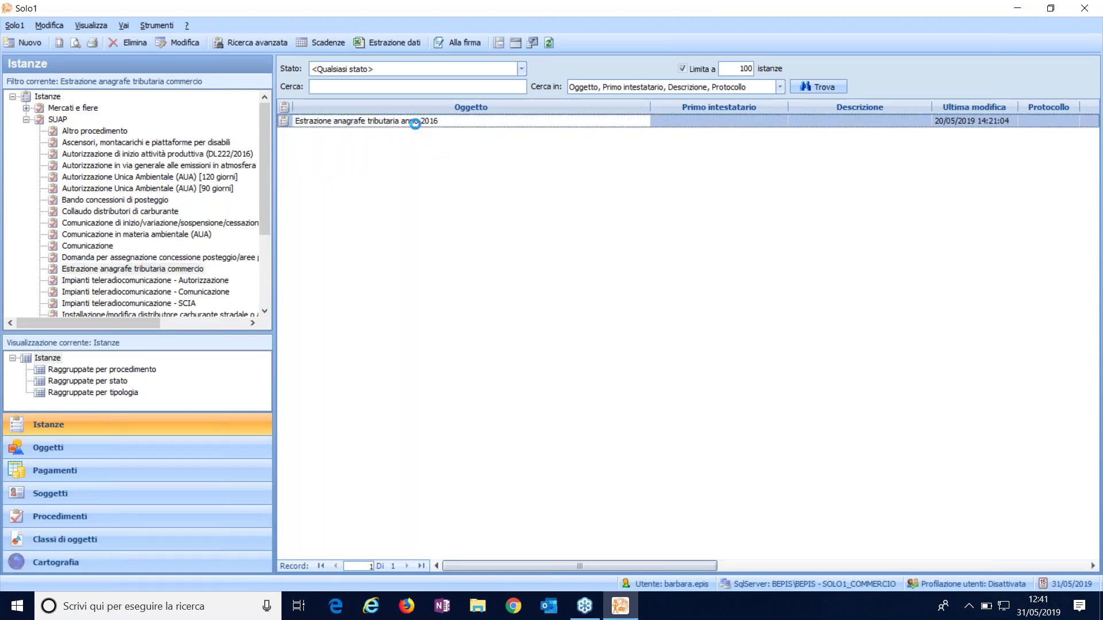
pyautogui.click(526, 99)
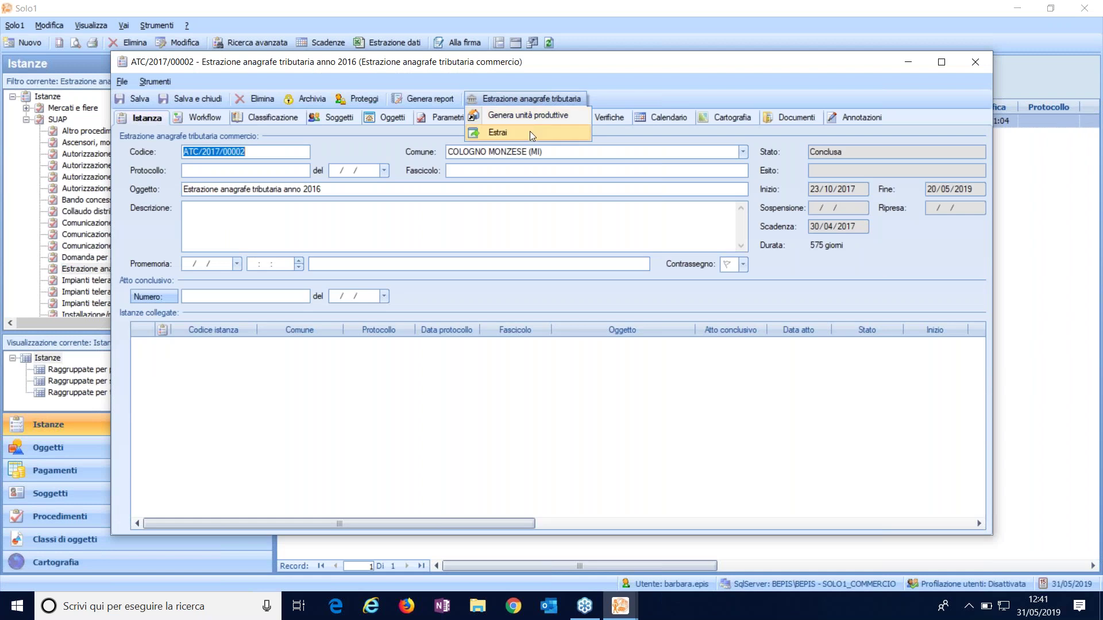
pyautogui.click(623, 67)
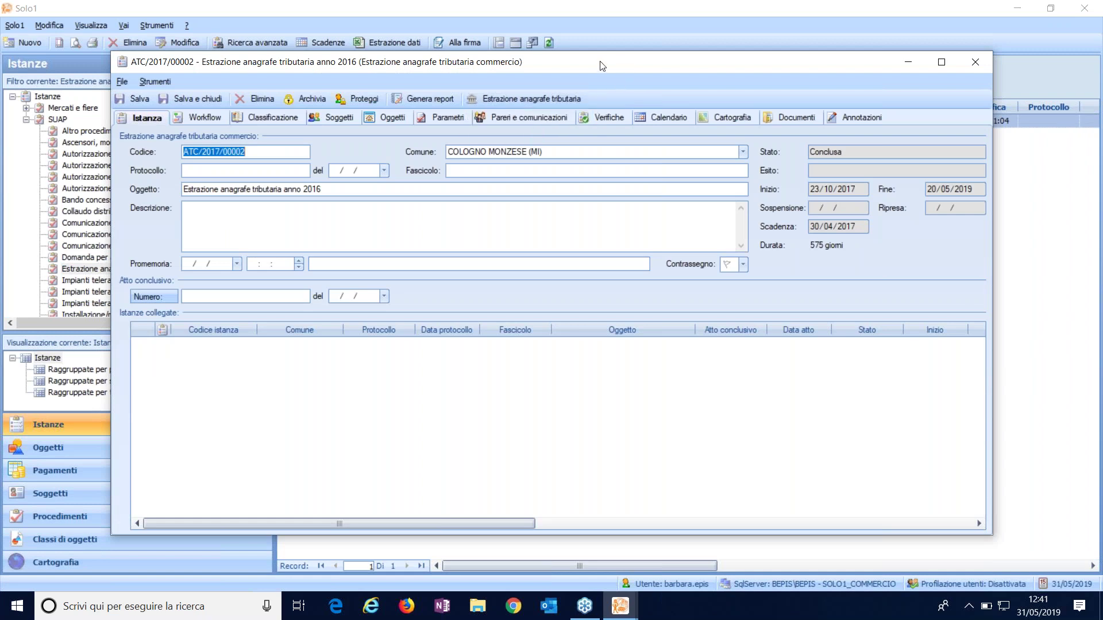
pyautogui.moveTo(602, 66); pyautogui.dragTo(573, 58)
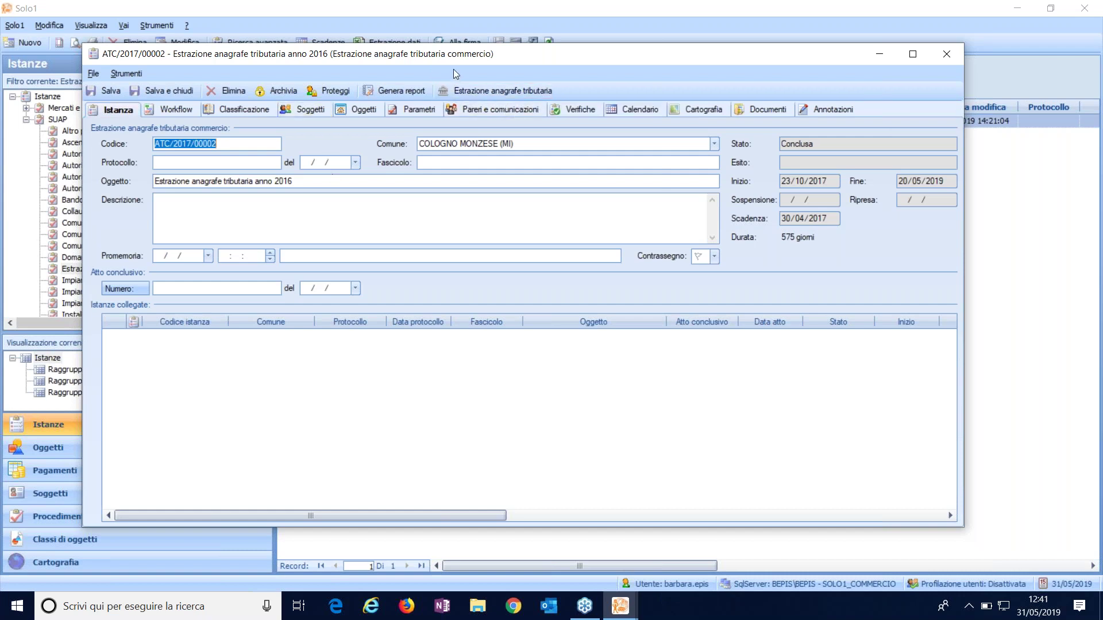
pyautogui.moveTo(464, 62); pyautogui.dragTo(367, 78)
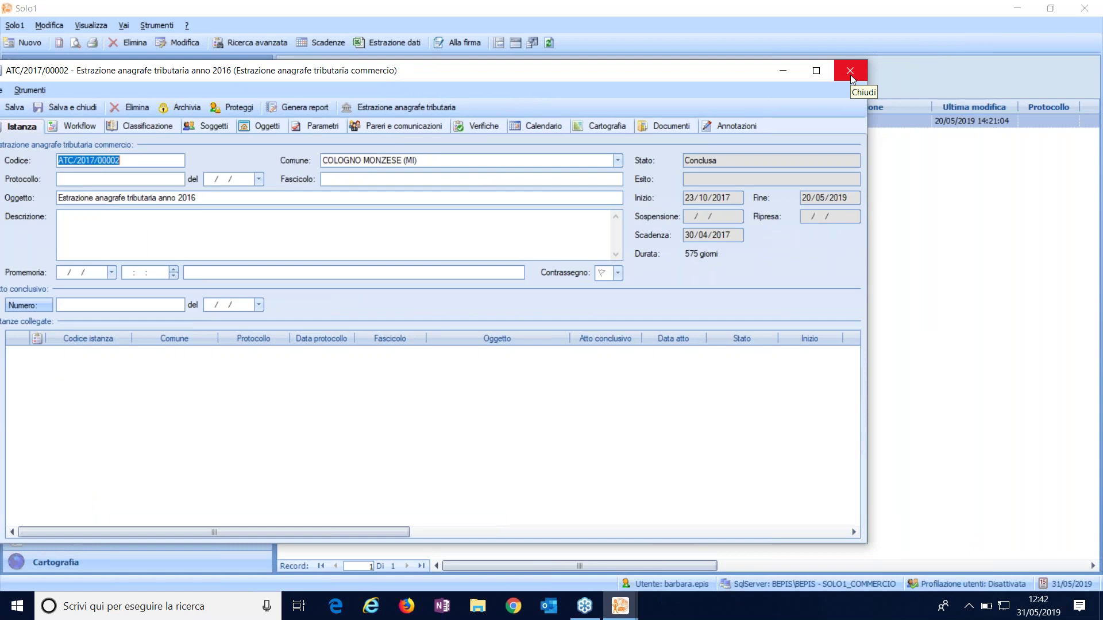
pyautogui.moveTo(610, 76)
pyautogui.mouseDown()
pyautogui.moveTo(621, 72)
pyautogui.moveTo(611, 71)
pyautogui.mouseUp()
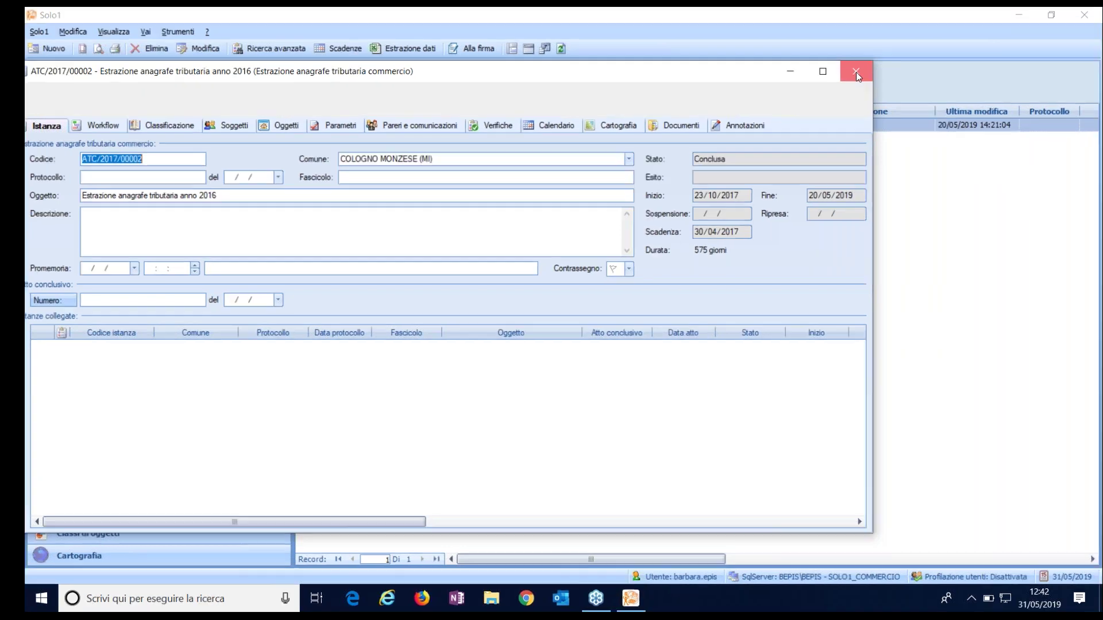
pyautogui.click(851, 67)
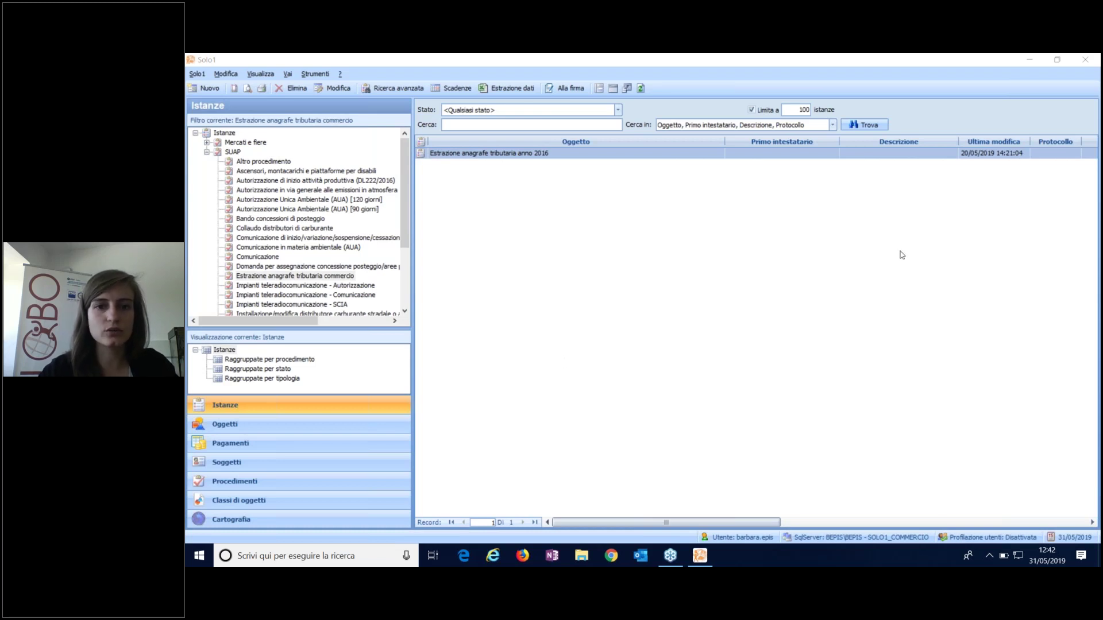
# List the Unità produttiva objects, view the record of the first red-highlighted active unit, and close it
pyautogui.click(1040, 156)
pyautogui.click(239, 427)
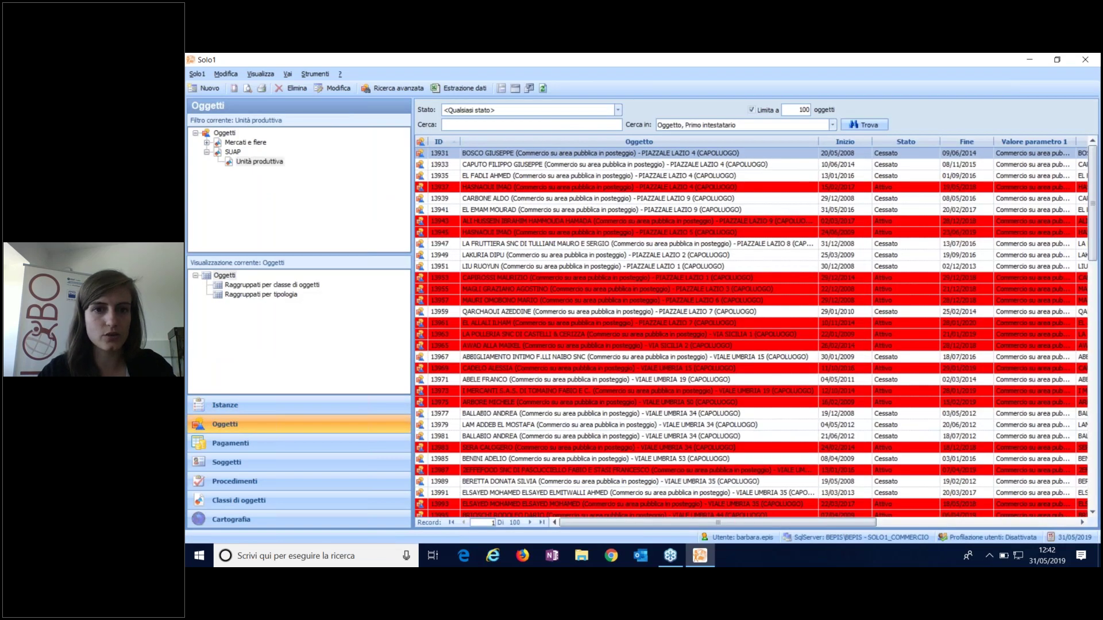
pyautogui.click(509, 187)
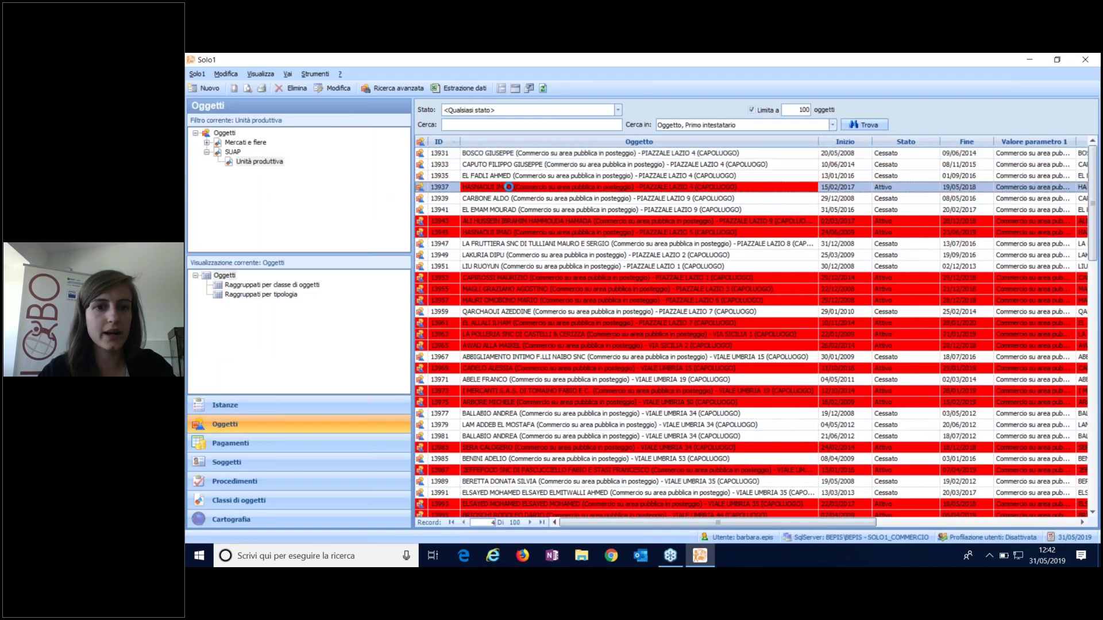
pyautogui.doubleClick(508, 187)
pyautogui.moveTo(390, 114); pyautogui.dragTo(282, 102)
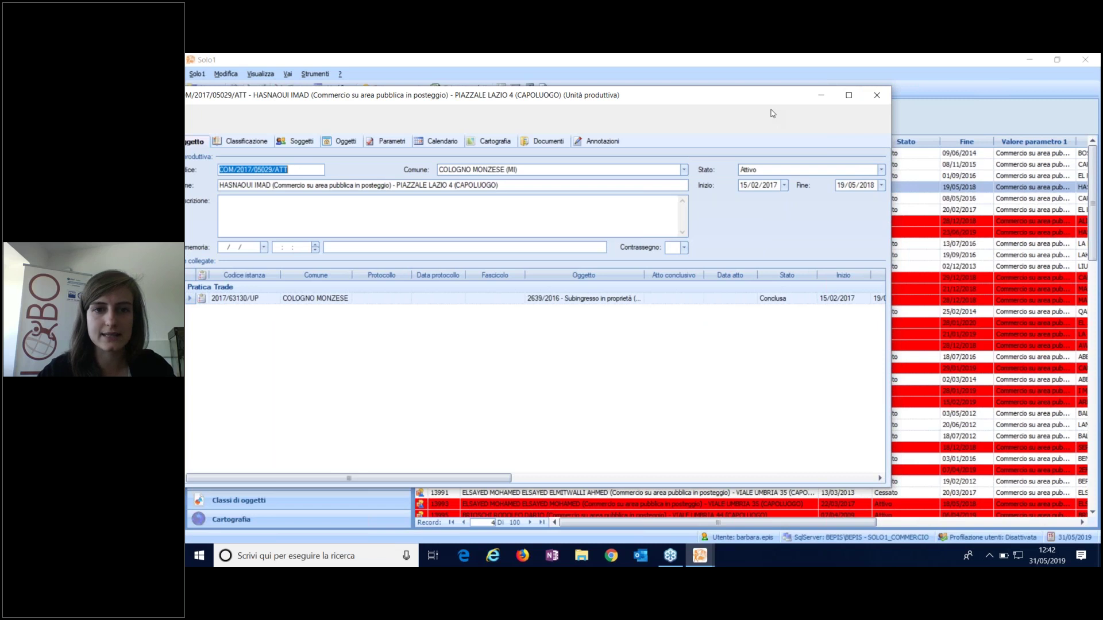
pyautogui.press('Escape')
# Look at the Commercio tools for the production units, including the Esporta unità produttive command, without running an export
pyautogui.click(314, 74)
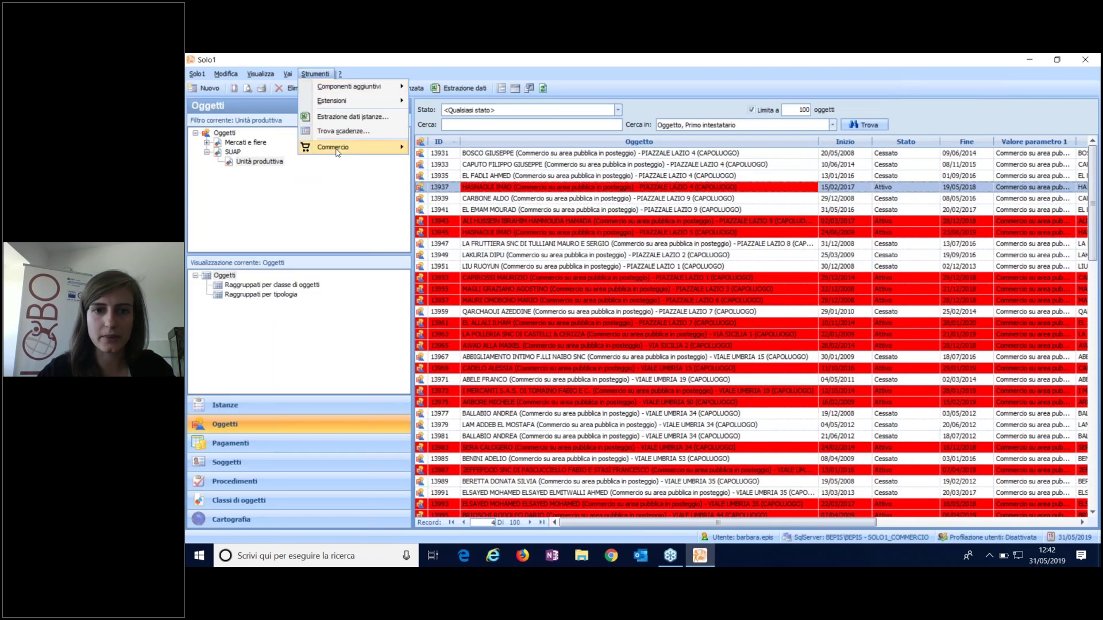
pyautogui.moveTo(337, 151)
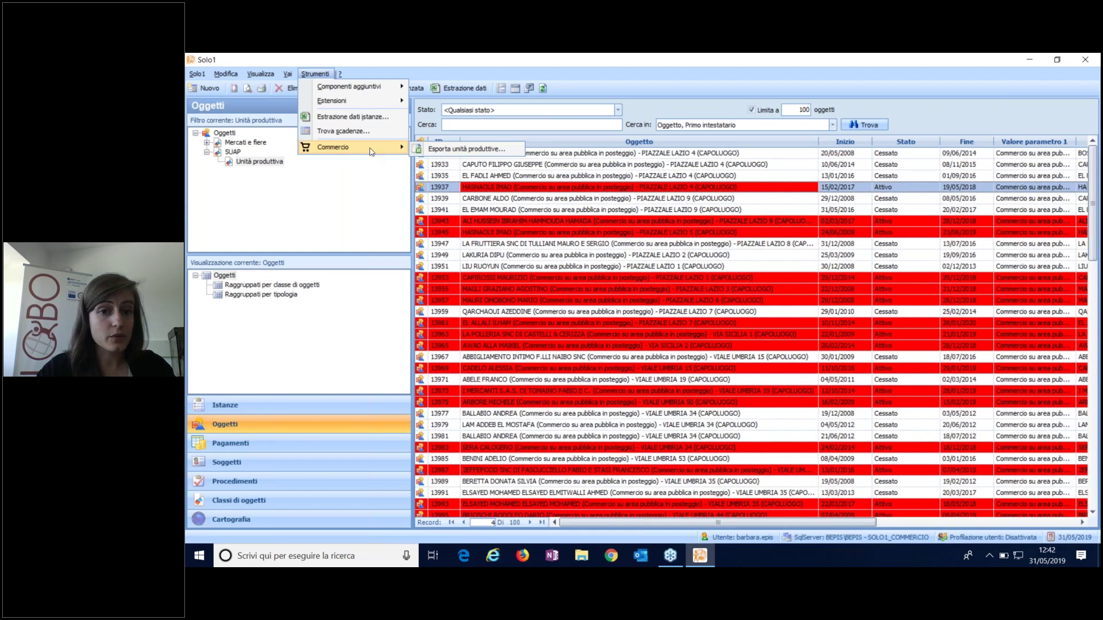
pyautogui.click(527, 63)
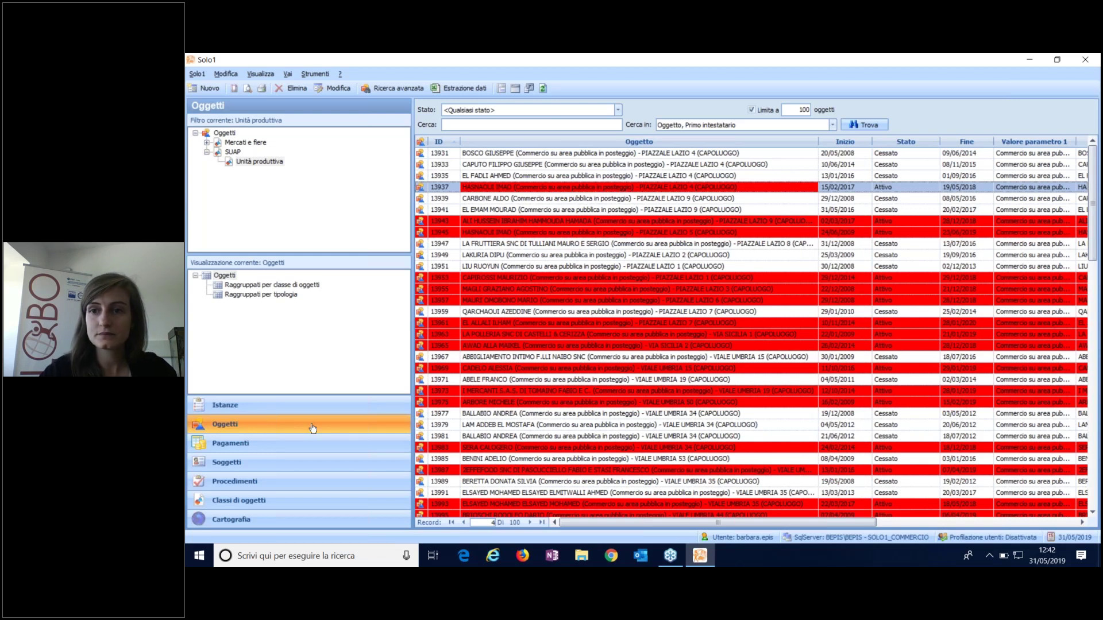
pyautogui.click(315, 74)
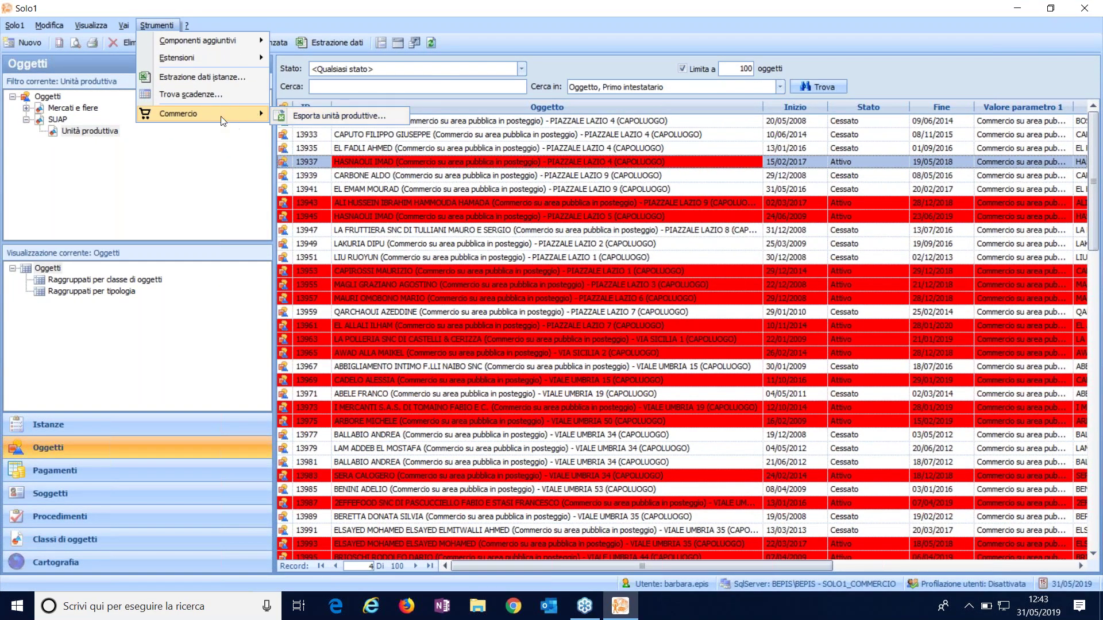
# List the SUAP cases of type Segnalazione certificata di inizio/variazione/sospensione/cessazione, view the first esercizio di vicinato (avvio attività) case, and close it
pyautogui.click(150, 426)
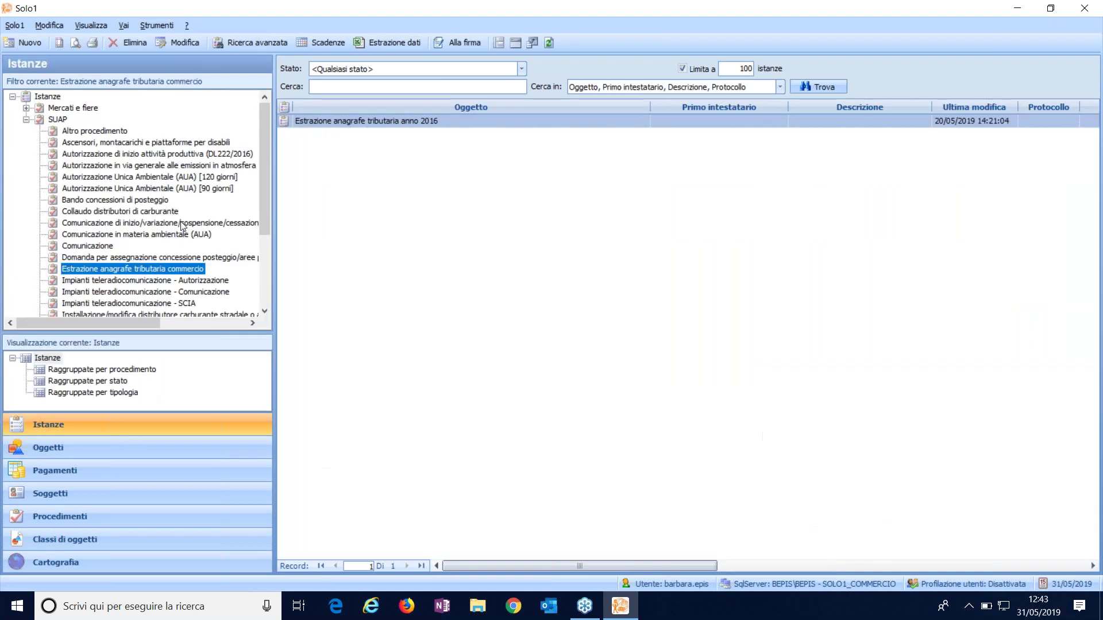
pyautogui.scroll(-2, 123, 209)
pyautogui.scroll(-1, 123, 209)
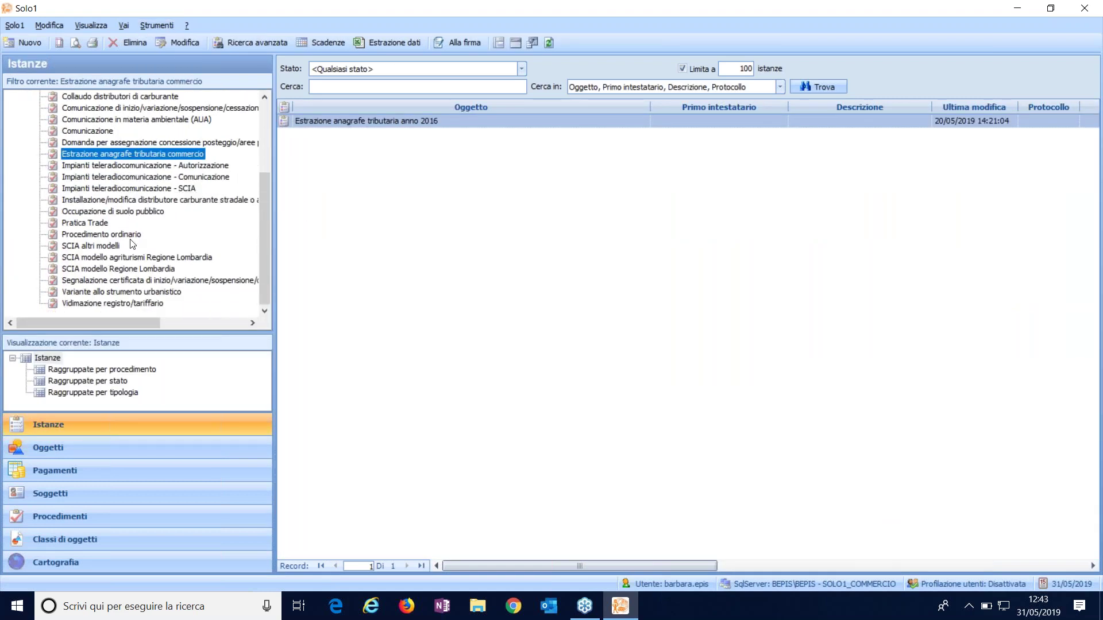
pyautogui.click(176, 282)
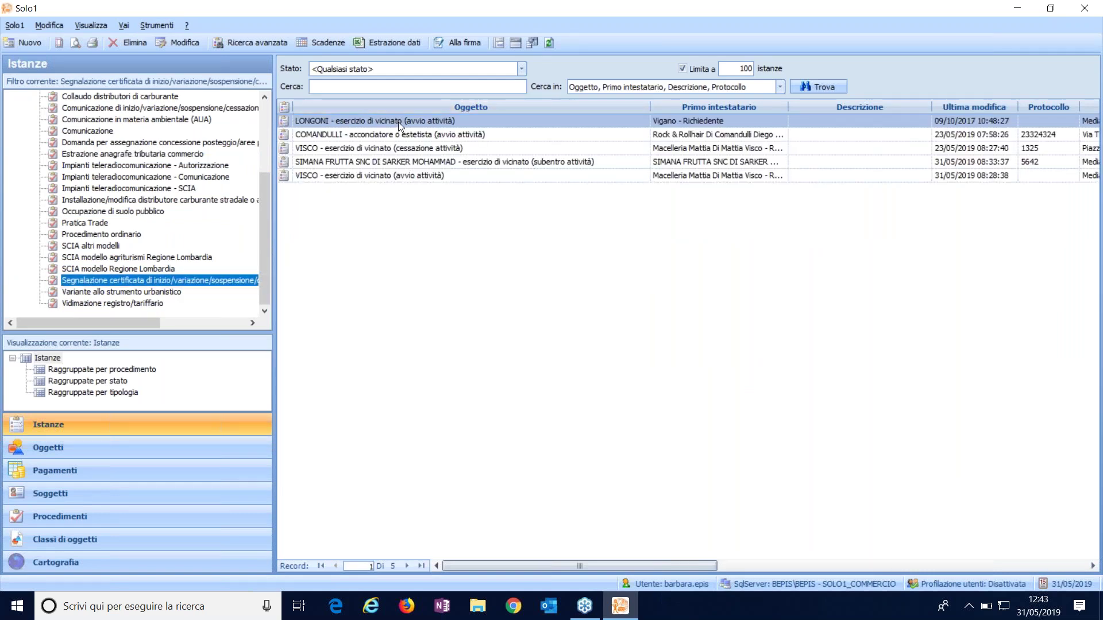
pyautogui.click(399, 121)
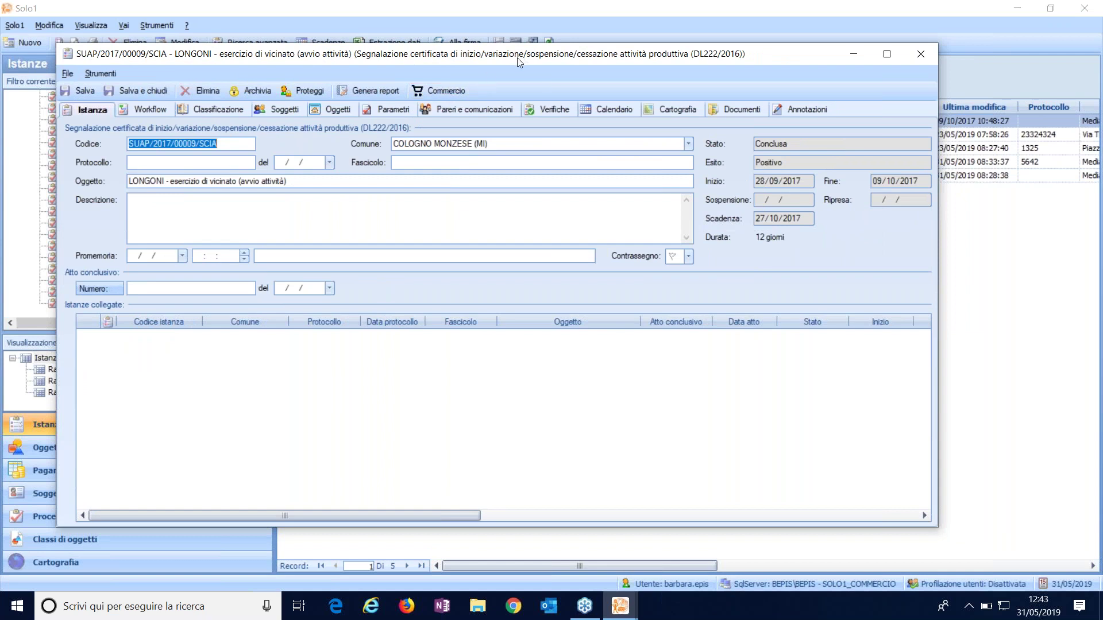
pyautogui.moveTo(506, 60); pyautogui.dragTo(427, 70)
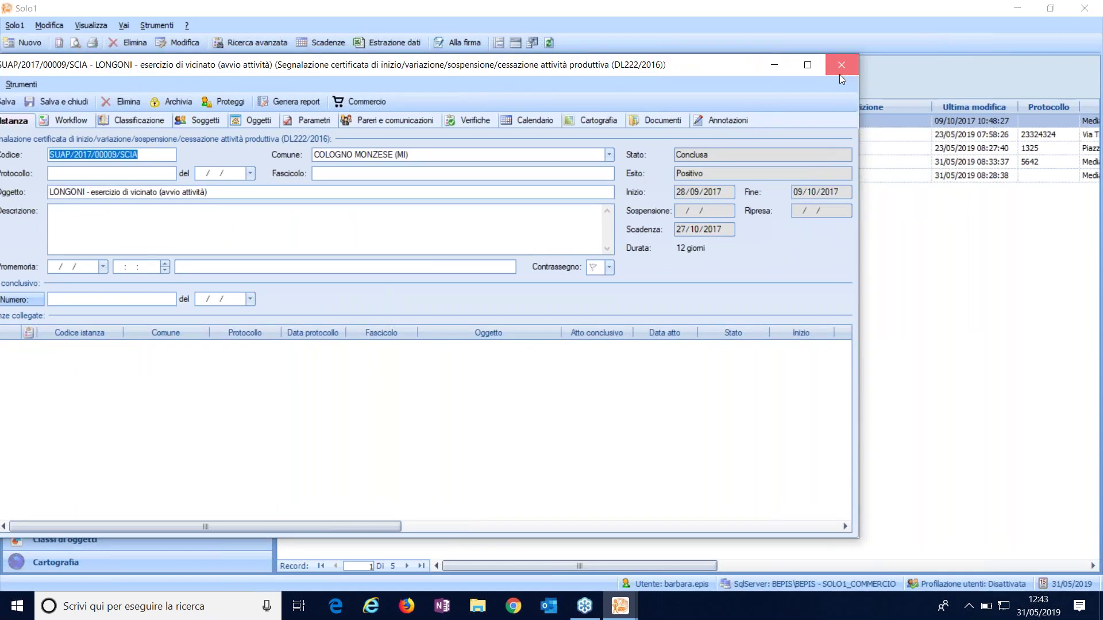
pyautogui.click(839, 72)
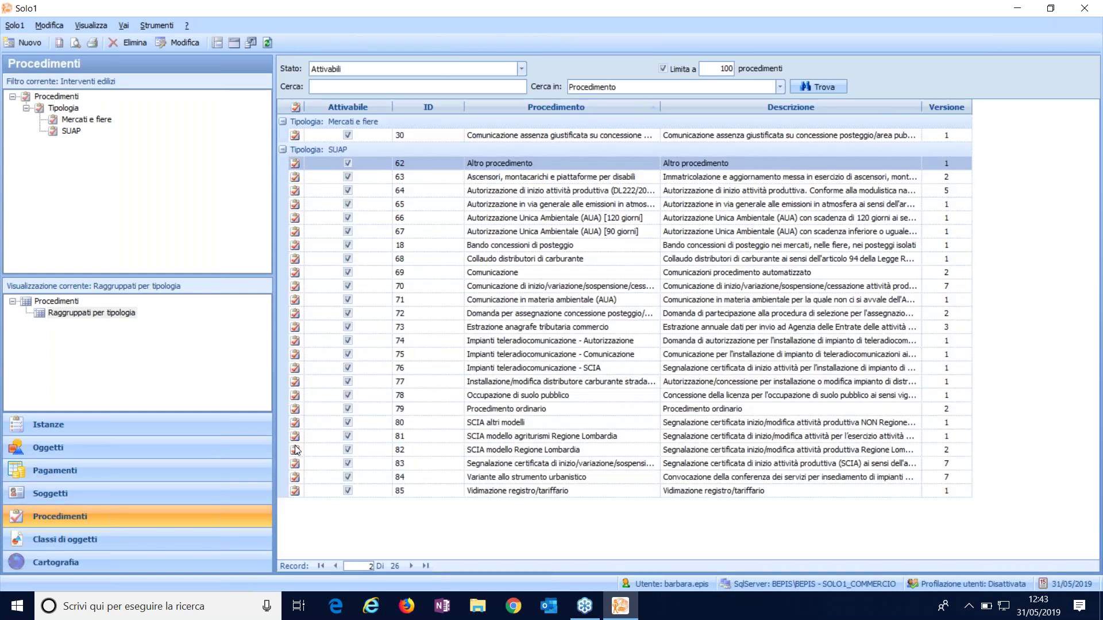
# Open the procedure Segnalazione certificata di inizio/variazione/sospensione/cessazione attività produttiva (DL222/2016) and look at its Estensioni commands
pyautogui.click(487, 465)
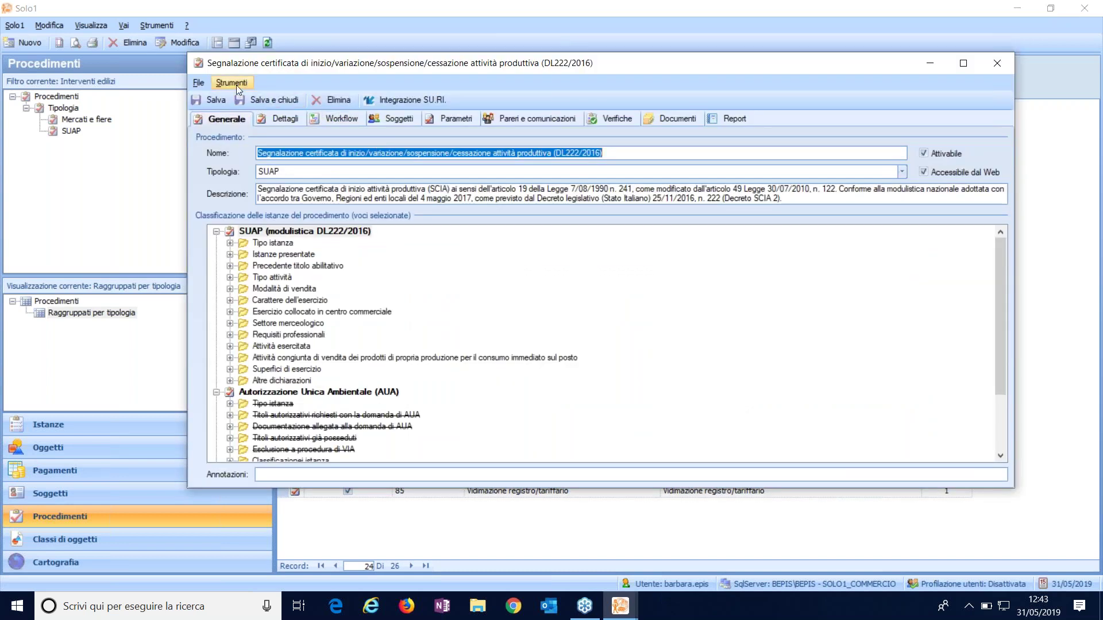
pyautogui.click(233, 83)
pyautogui.moveTo(241, 96)
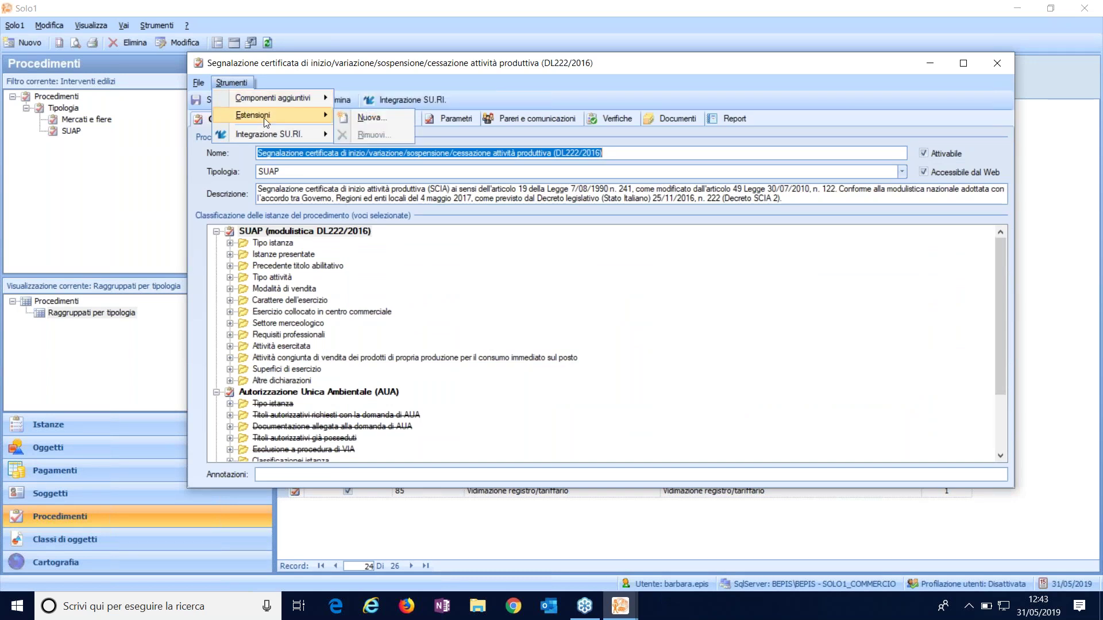
pyautogui.click(432, 63)
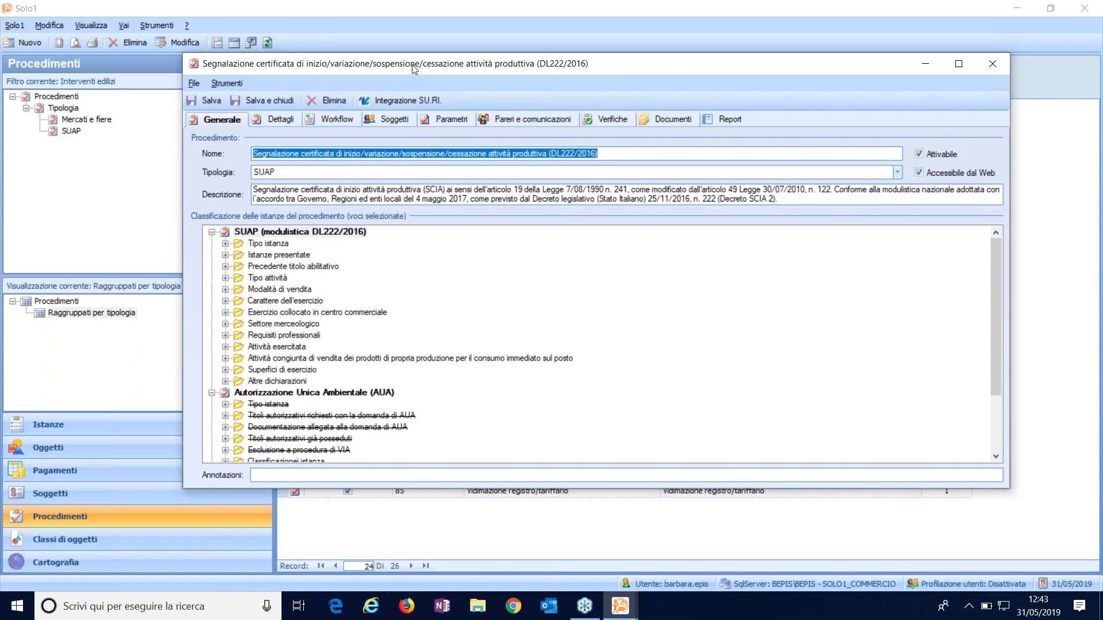
pyautogui.moveTo(432, 63); pyautogui.dragTo(400, 63)
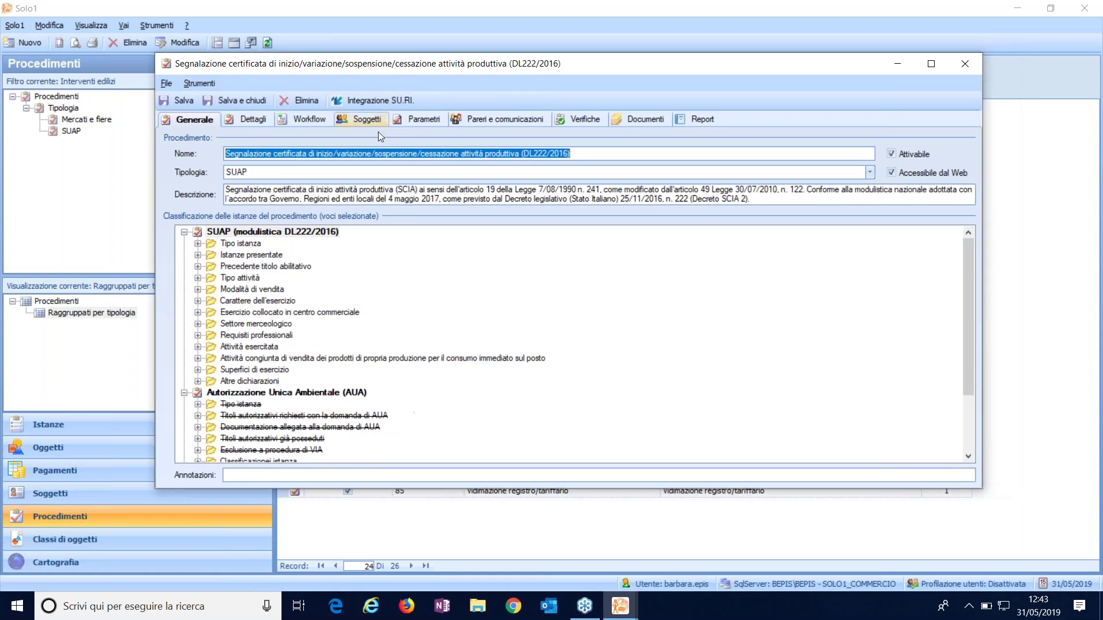
# Review the procedure's Componenti aggiuntivi, highlight the Commercio component Sincronizzazione unità produttive, and close the list without changes
pyautogui.click(213, 87)
pyautogui.moveTo(224, 96)
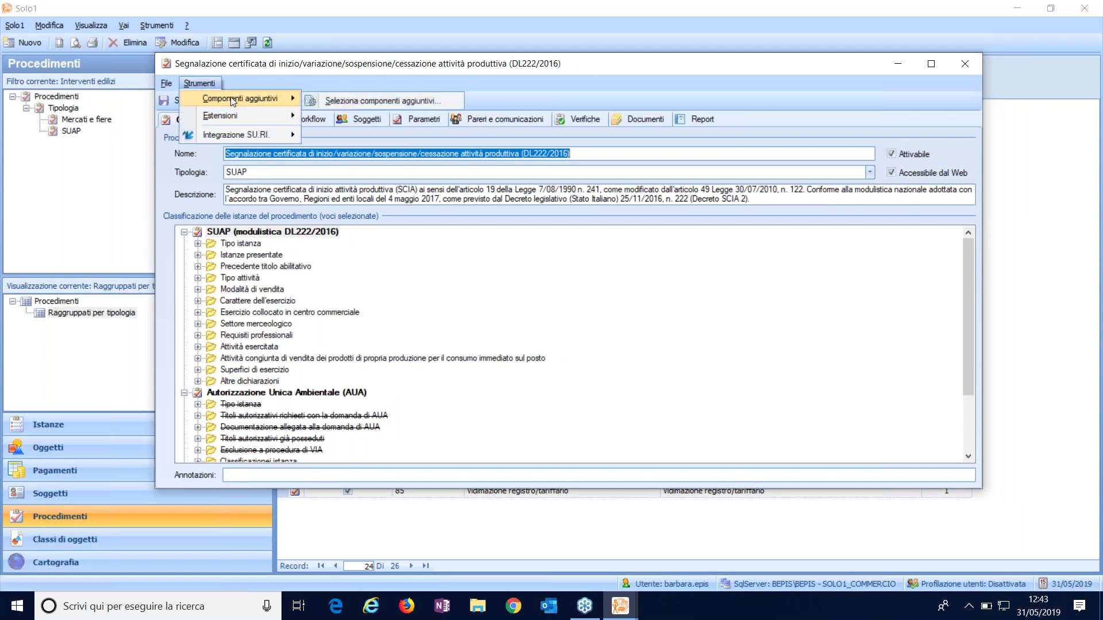
pyautogui.click(322, 100)
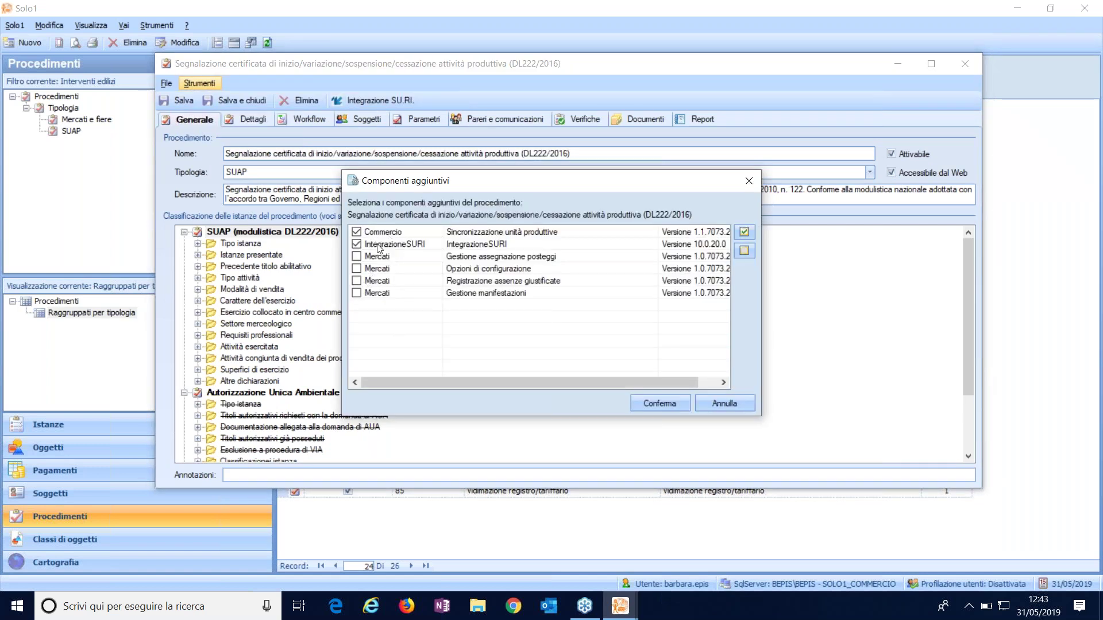
pyautogui.click(397, 233)
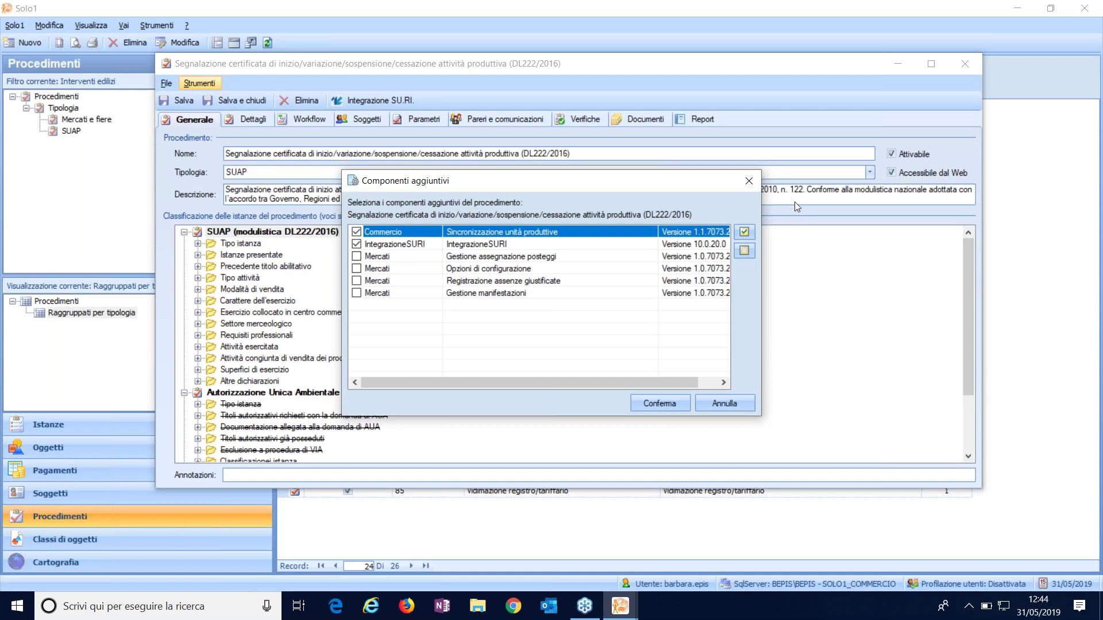
pyautogui.click(748, 181)
# Check the procedure's add-on component selection again, cancel it, and close the procedure without saving
pyautogui.click(199, 84)
pyautogui.moveTo(204, 96)
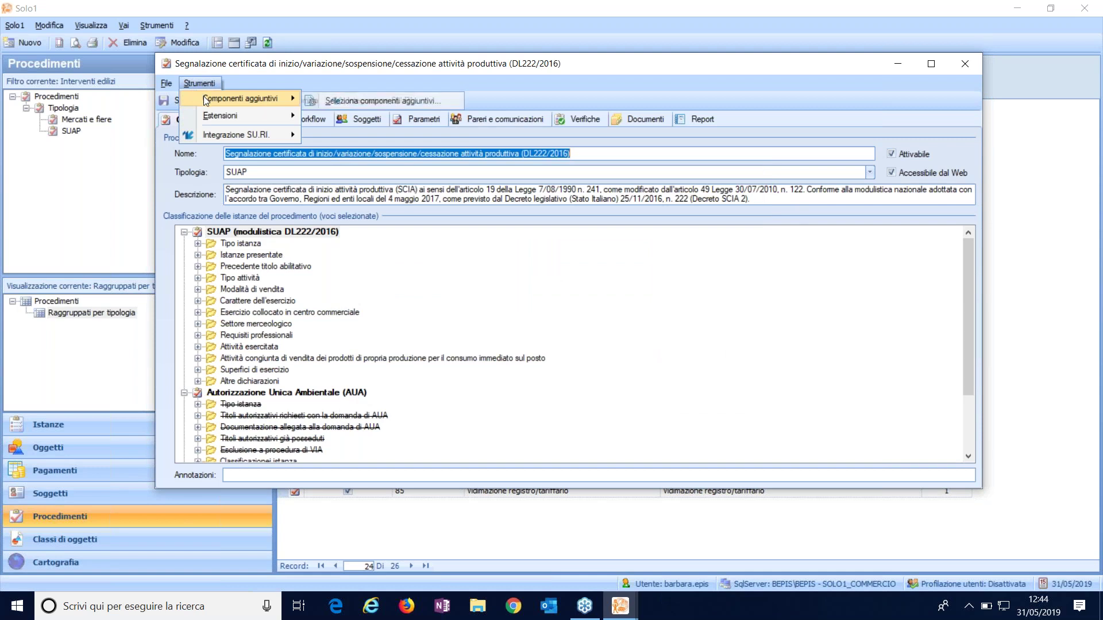
pyautogui.click(350, 100)
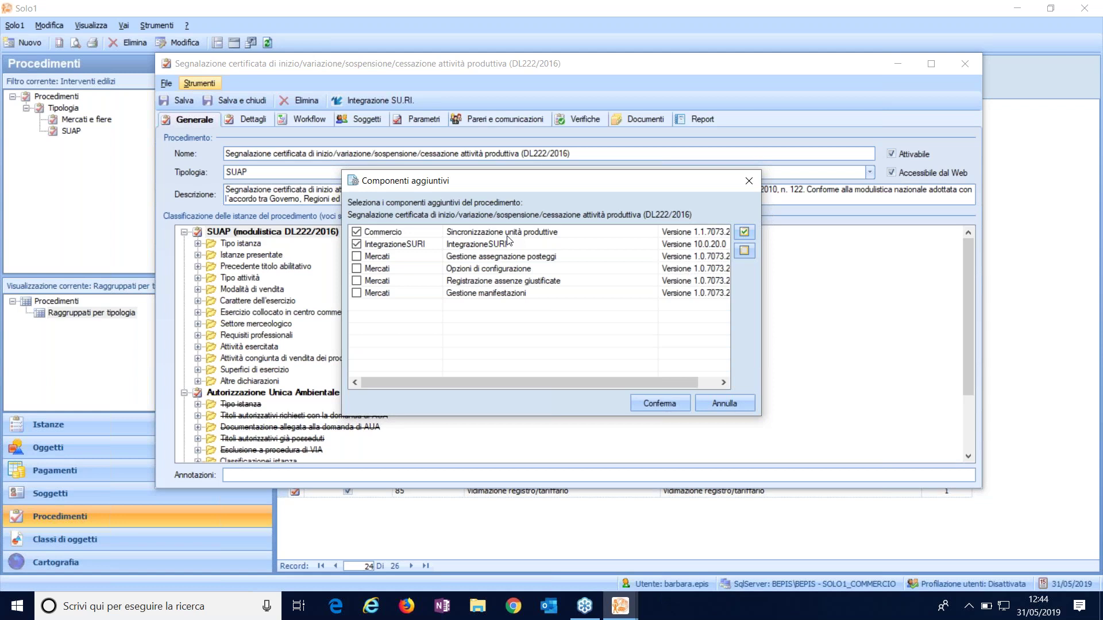
pyautogui.click(735, 405)
pyautogui.moveTo(631, 64); pyautogui.dragTo(567, 98)
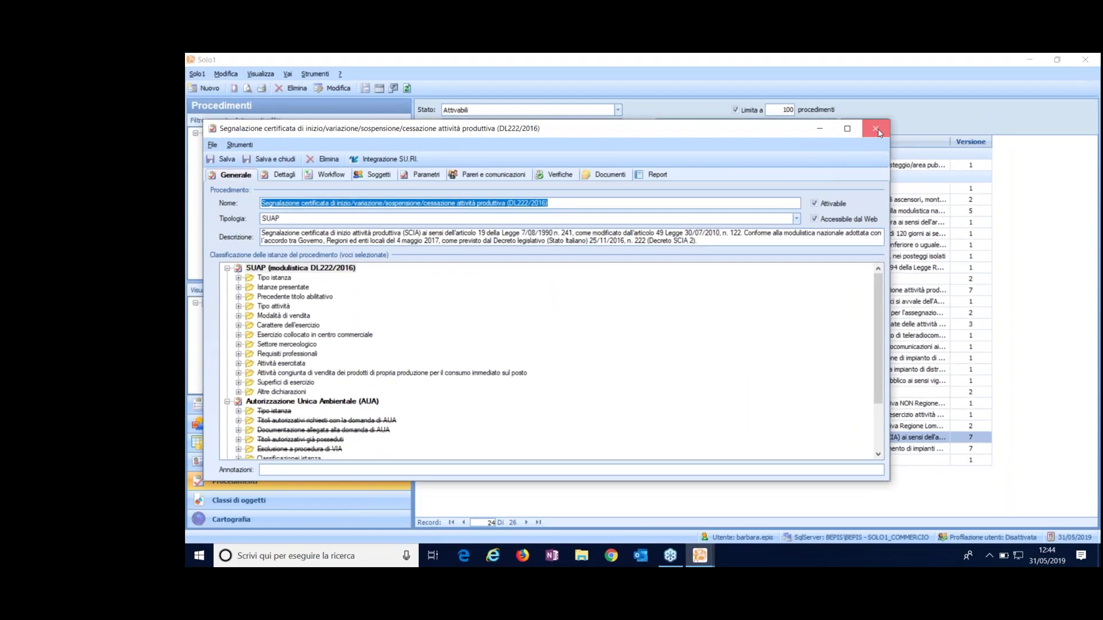
pyautogui.click(876, 130)
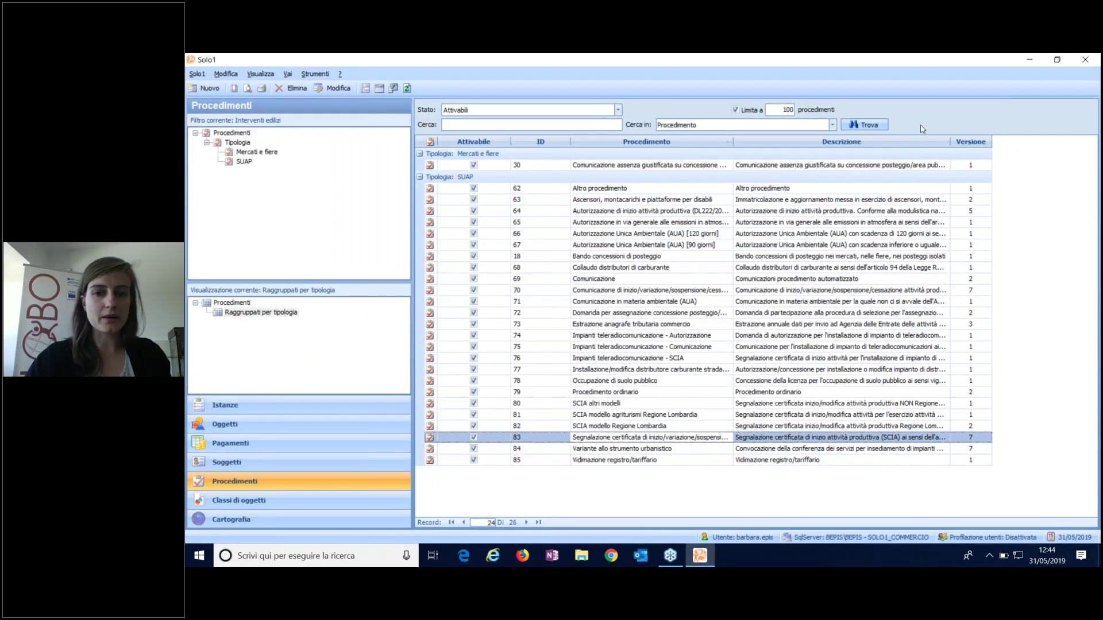